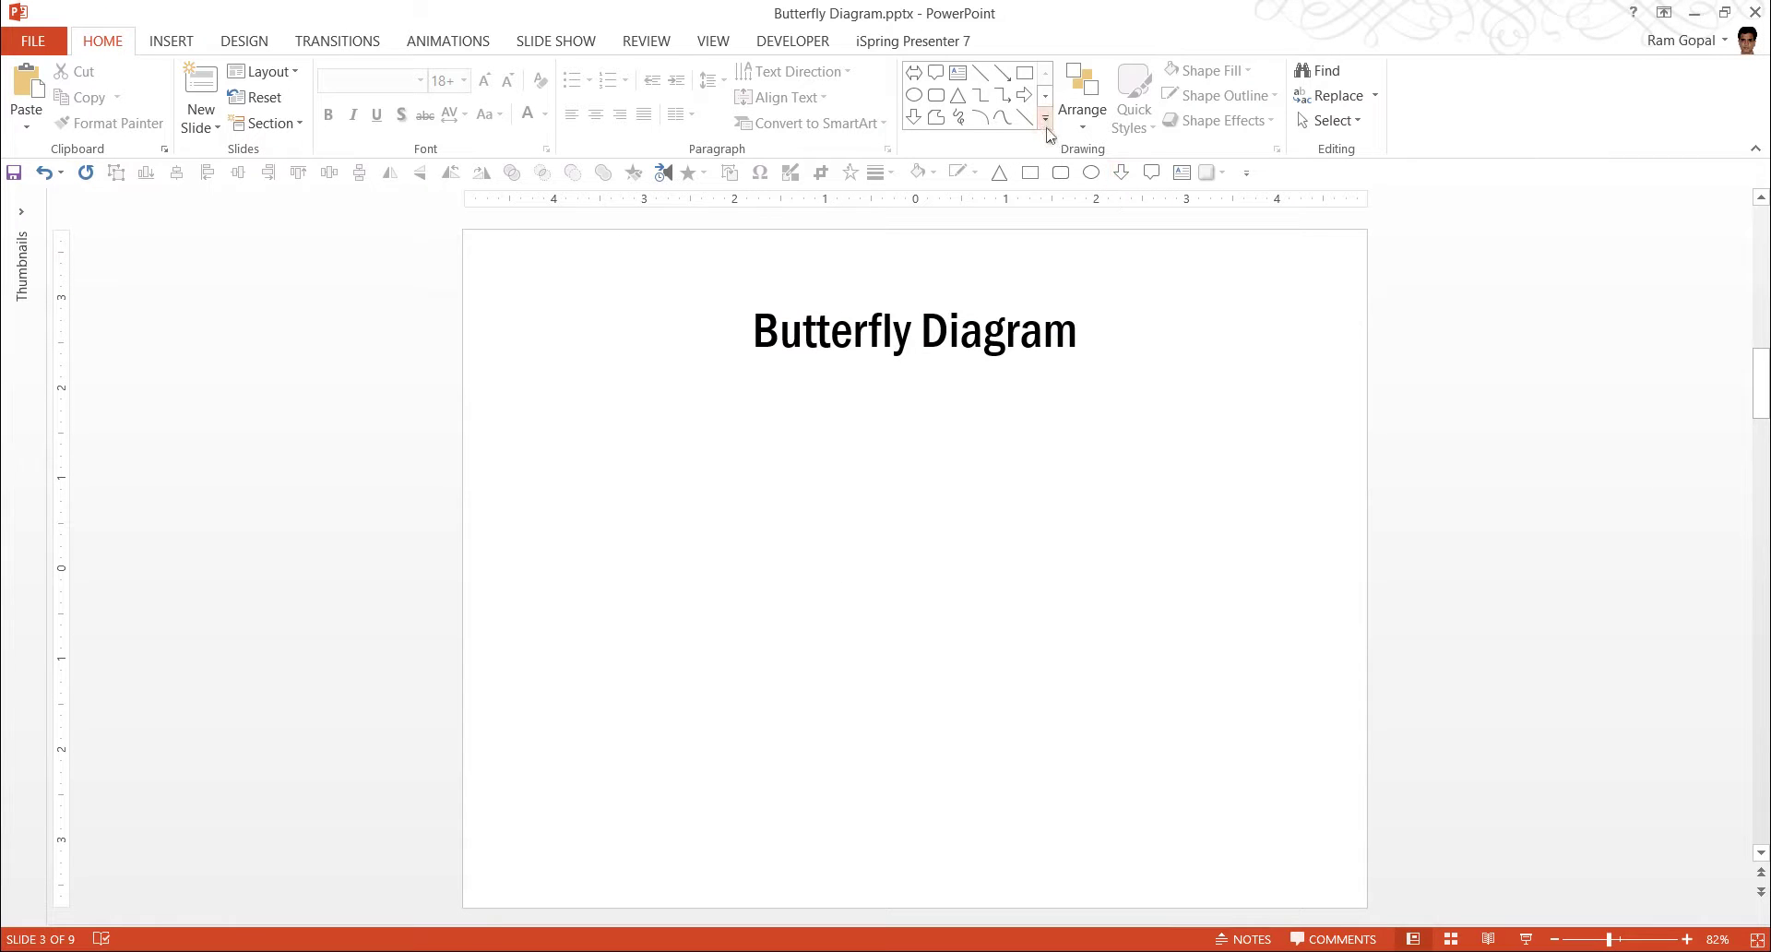
- Draw a circle about 1.2 inches wide on the left half of the slide and label it "Text"
left_click(1045, 120)
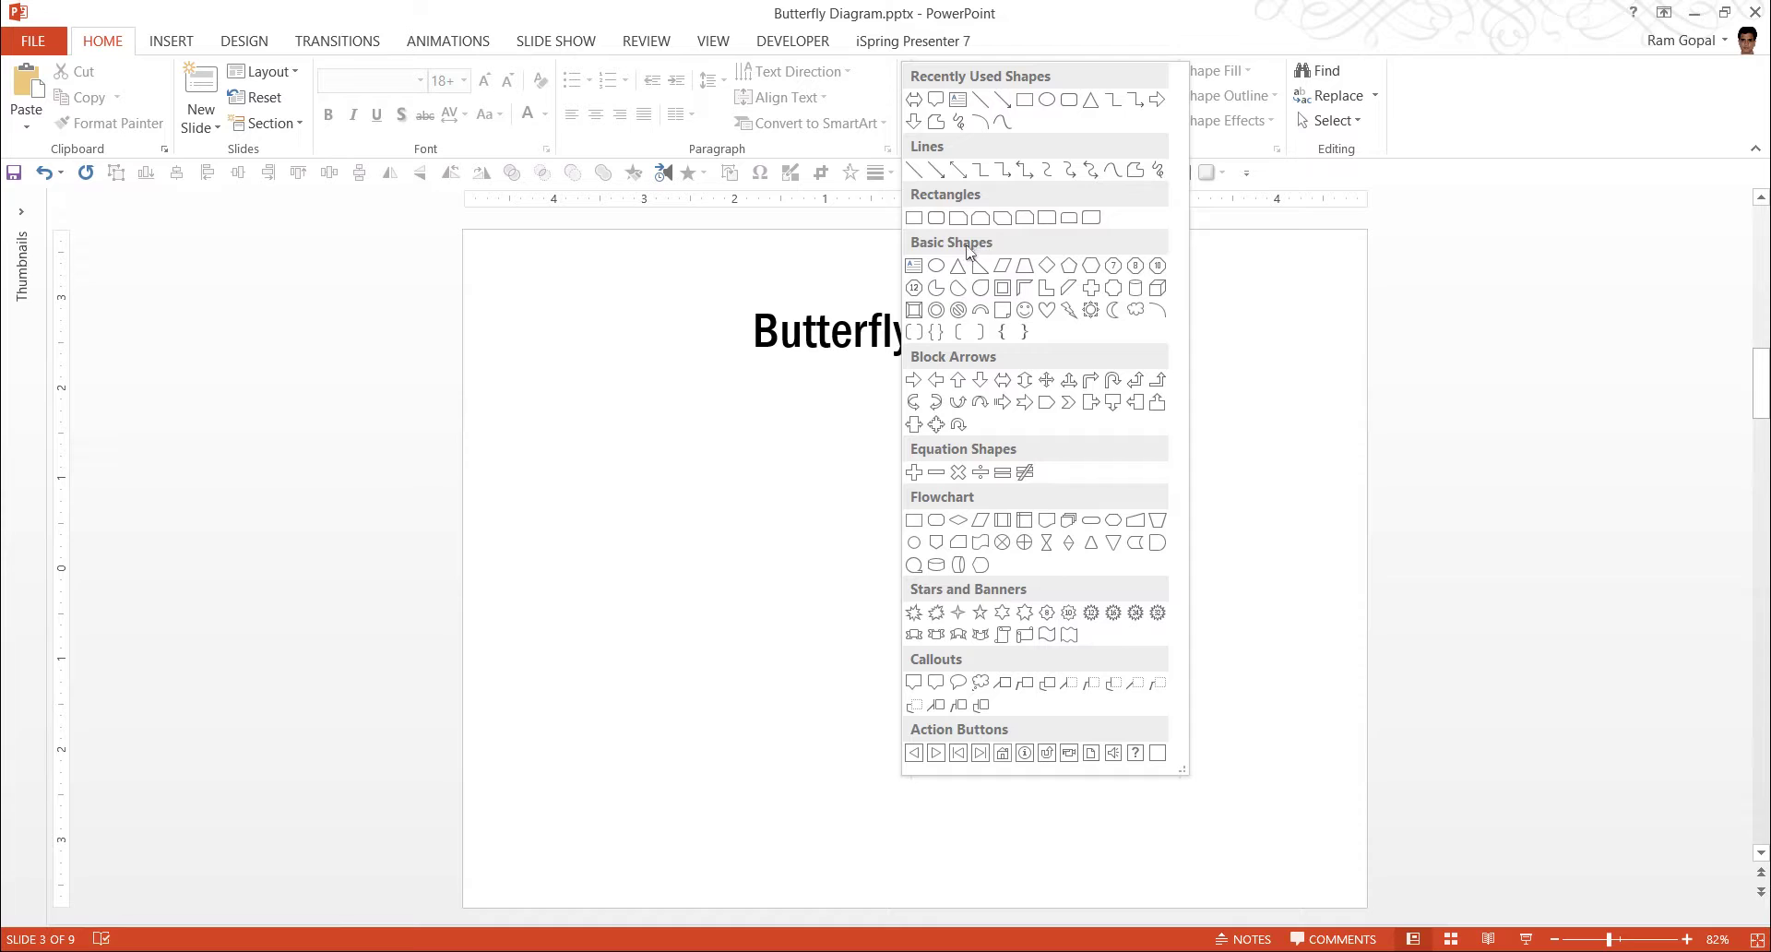
left_click(937, 268)
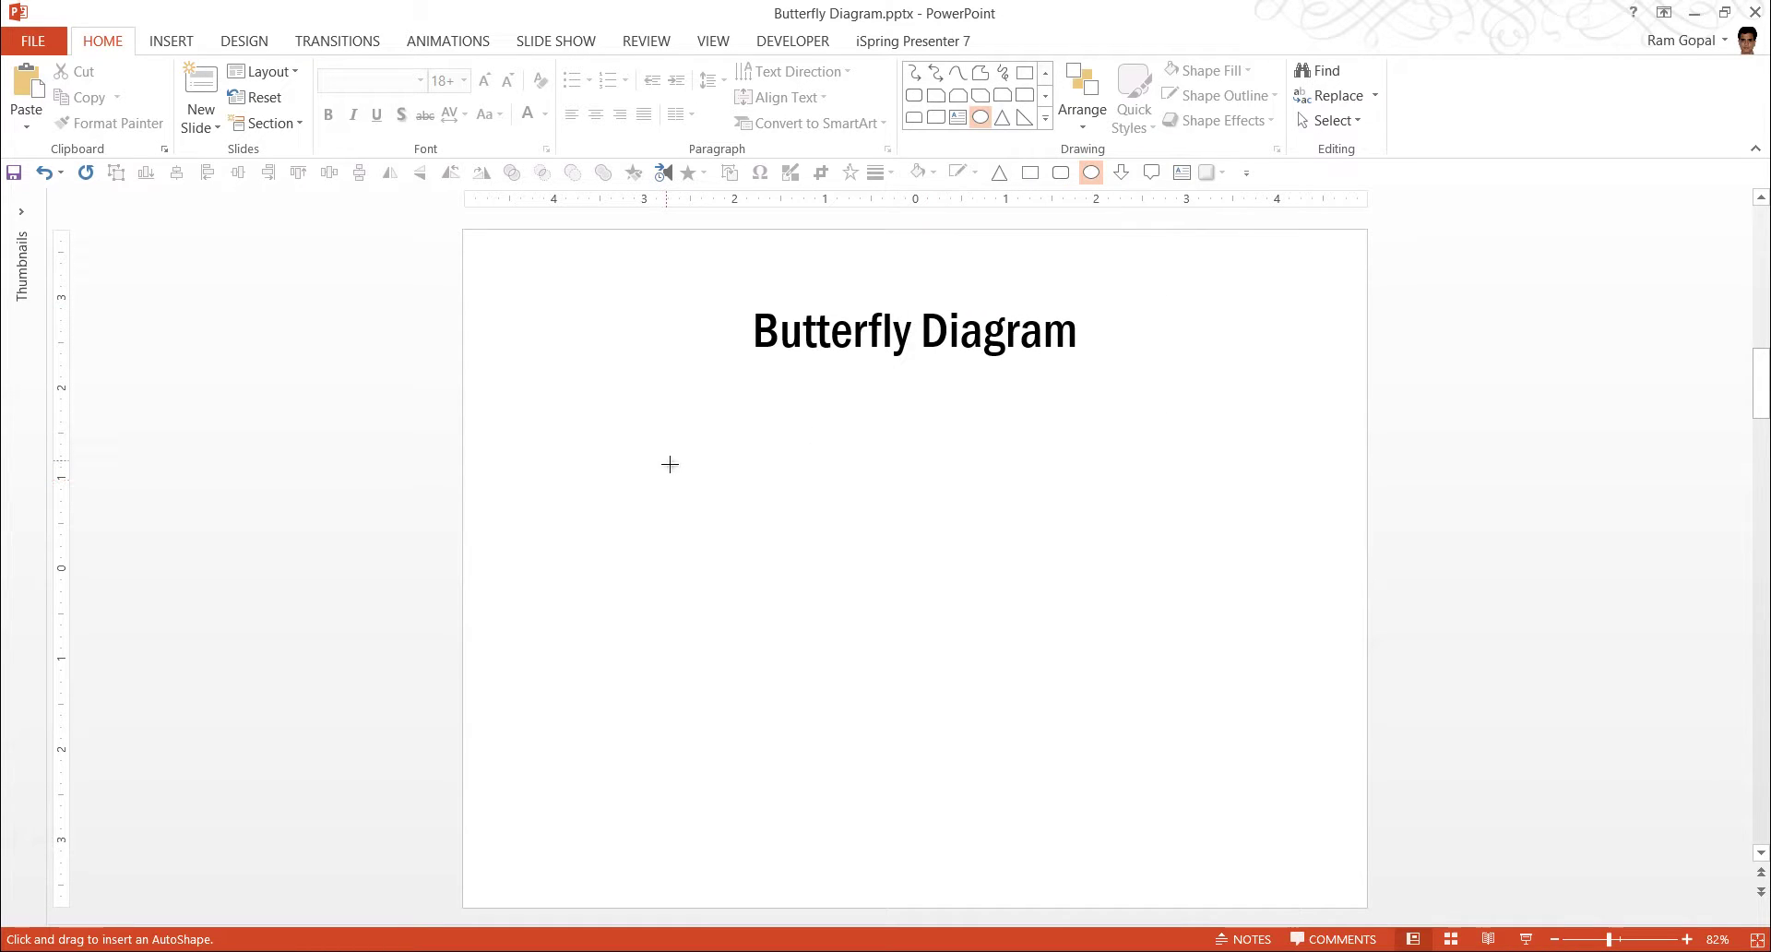
left_click_drag(669, 464, 748, 523)
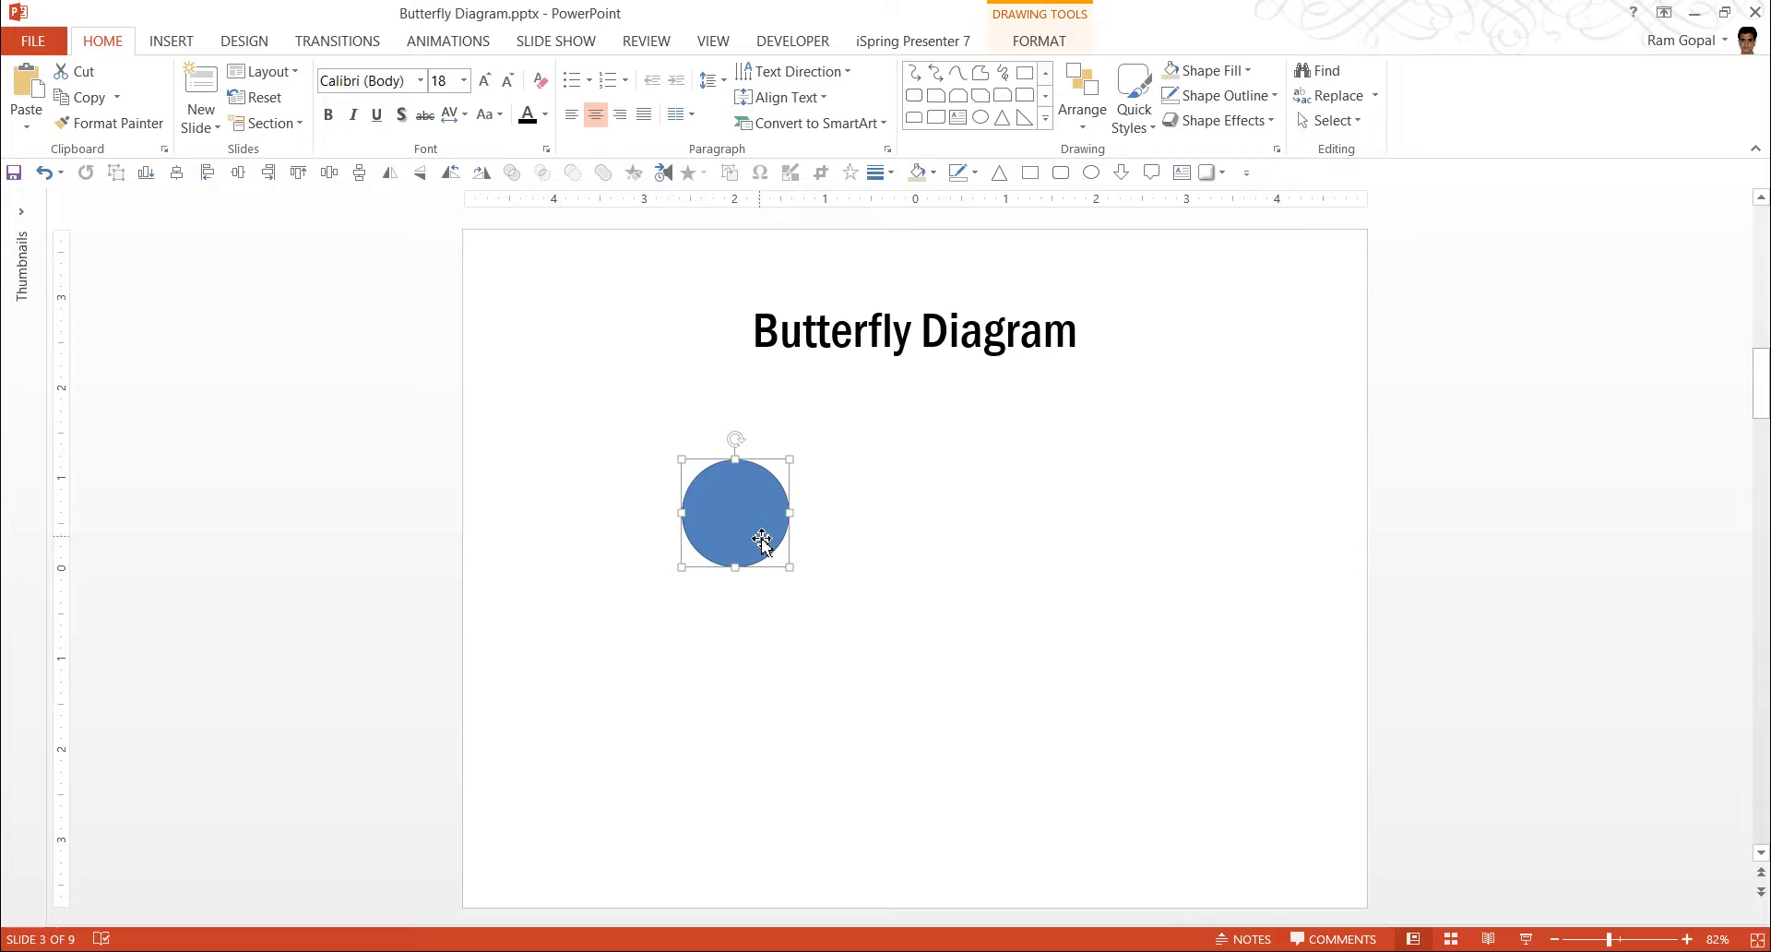
type("Text")
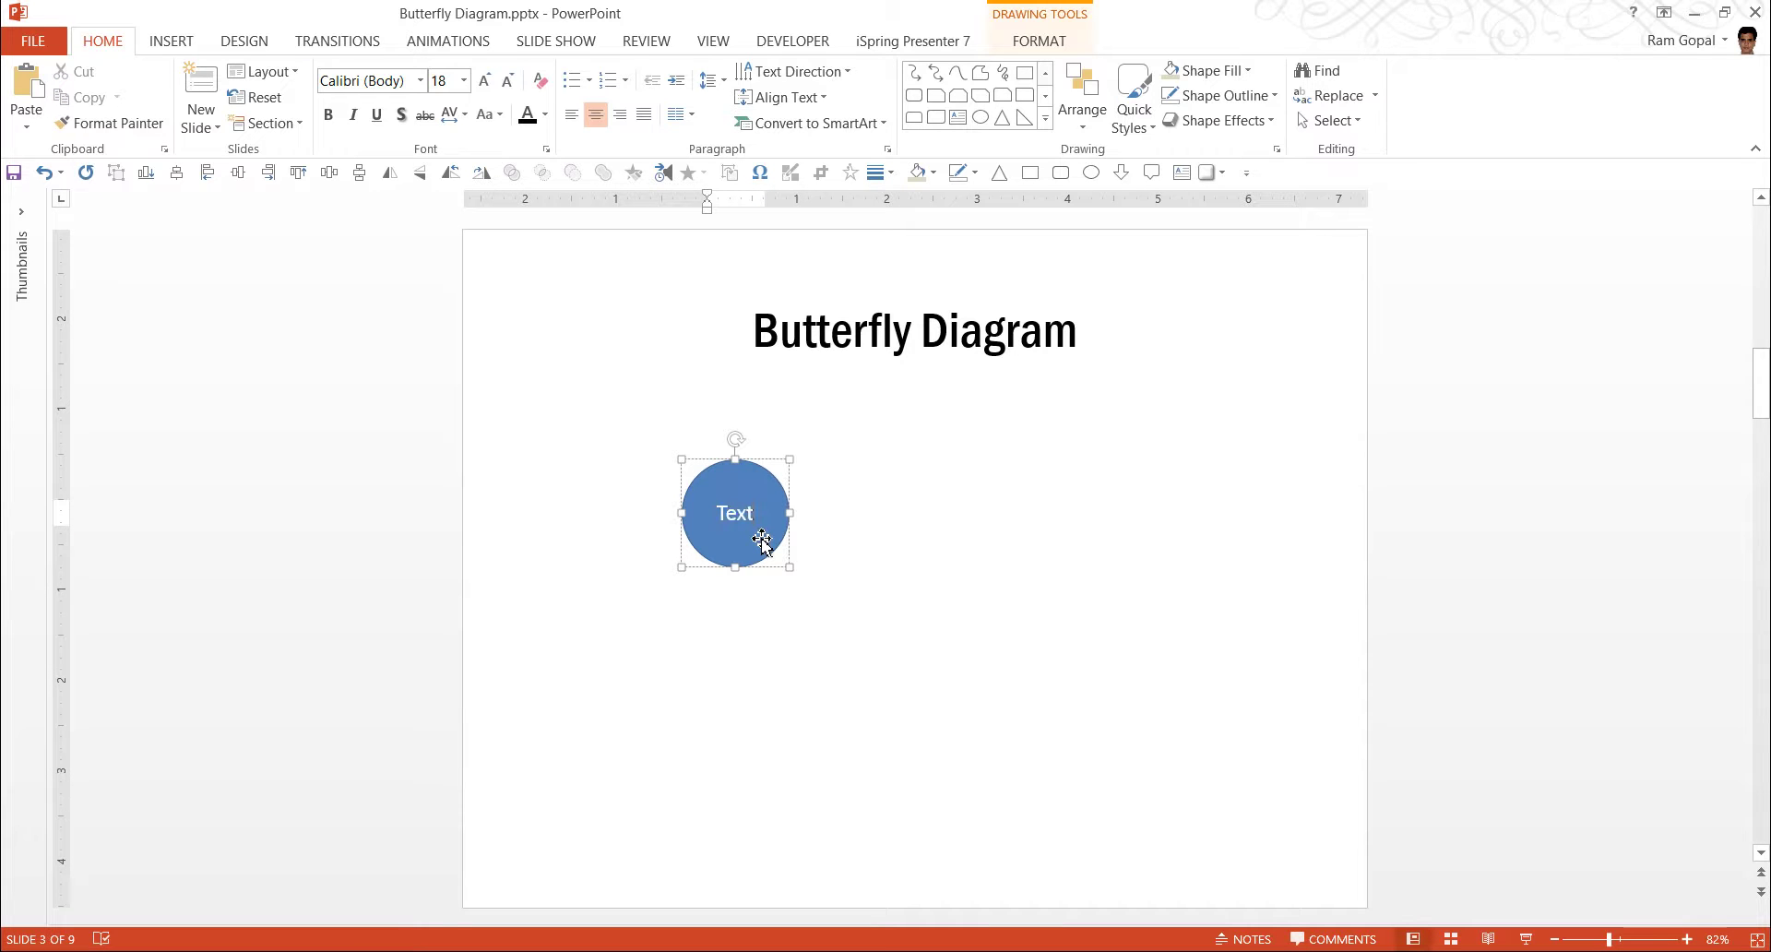
key("Escape")
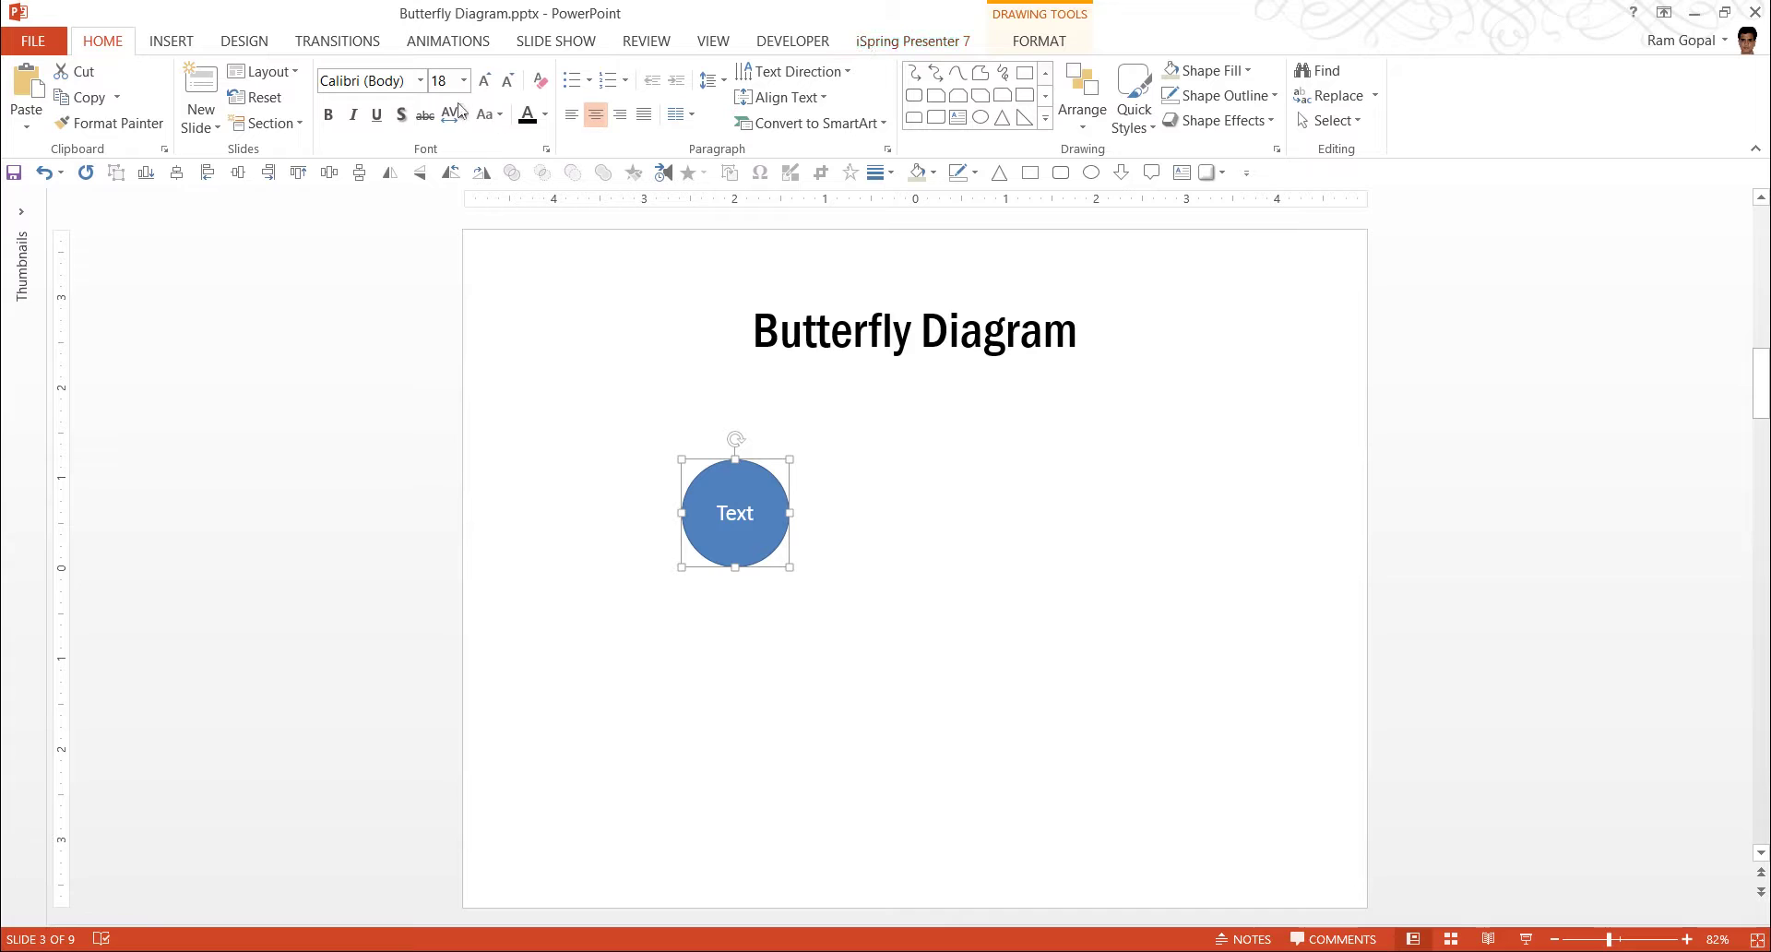
- Increase the circle label's font size to 20
left_click(484, 81)
left_click(799, 498)
left_click(772, 491)
- Fill the circle with the darker shade of the red theme color
left_click(1225, 72)
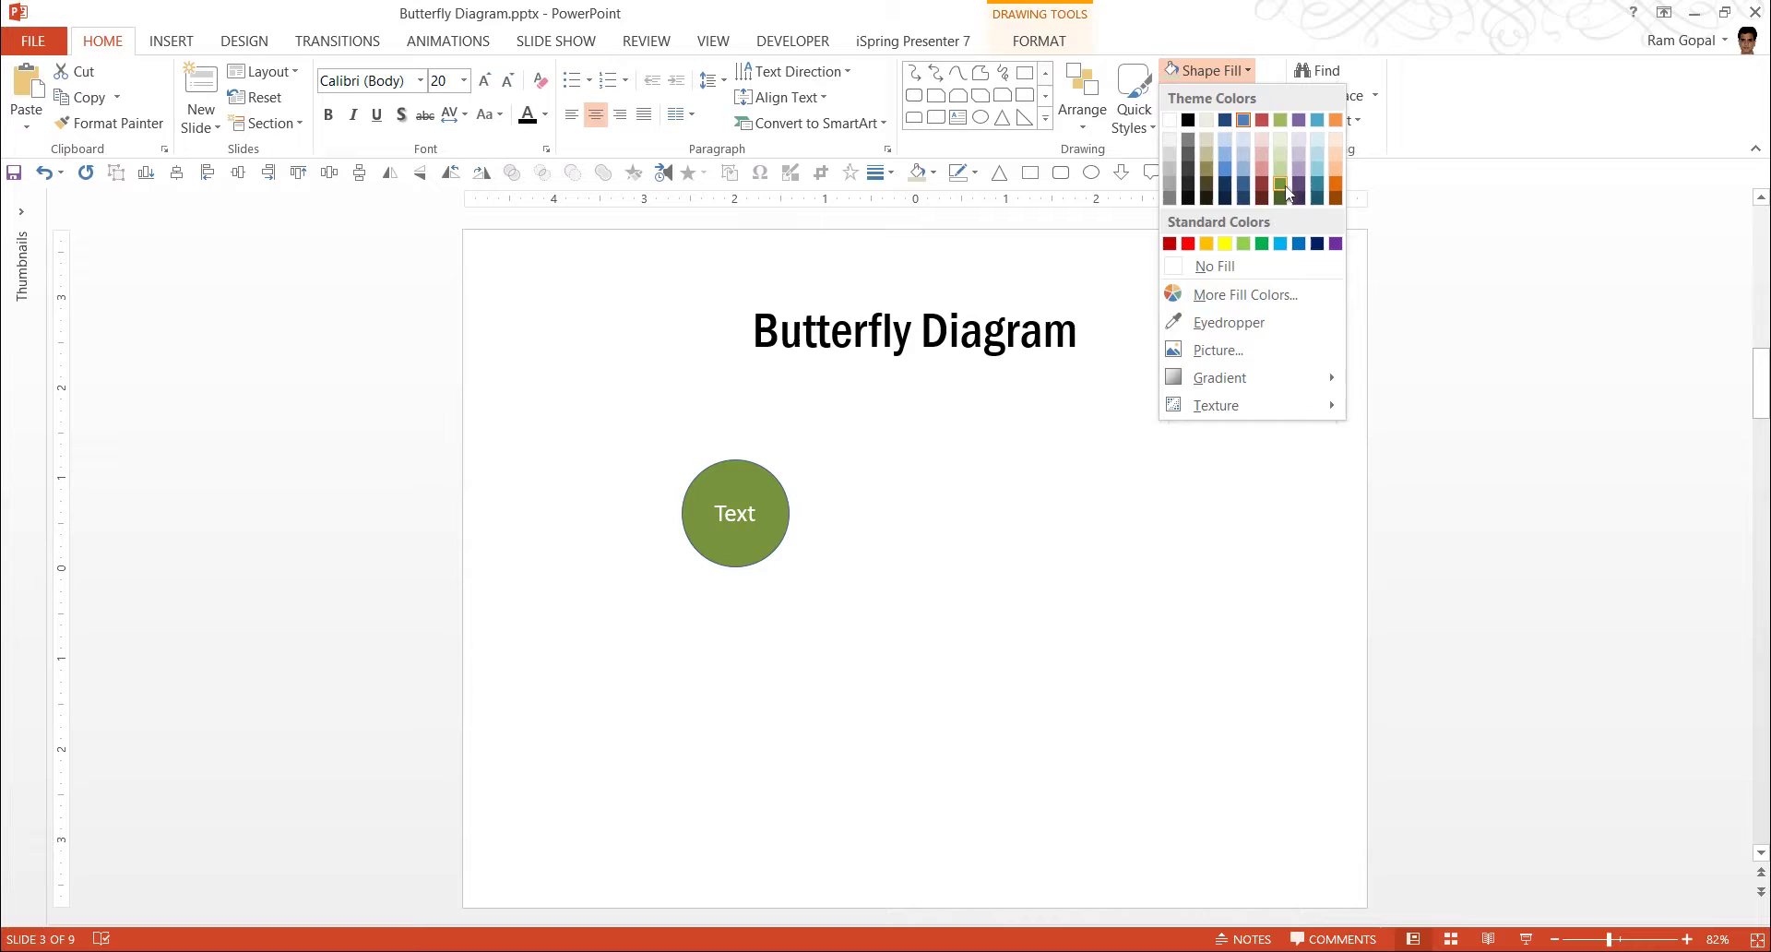
left_click(1282, 187)
left_click(1217, 71)
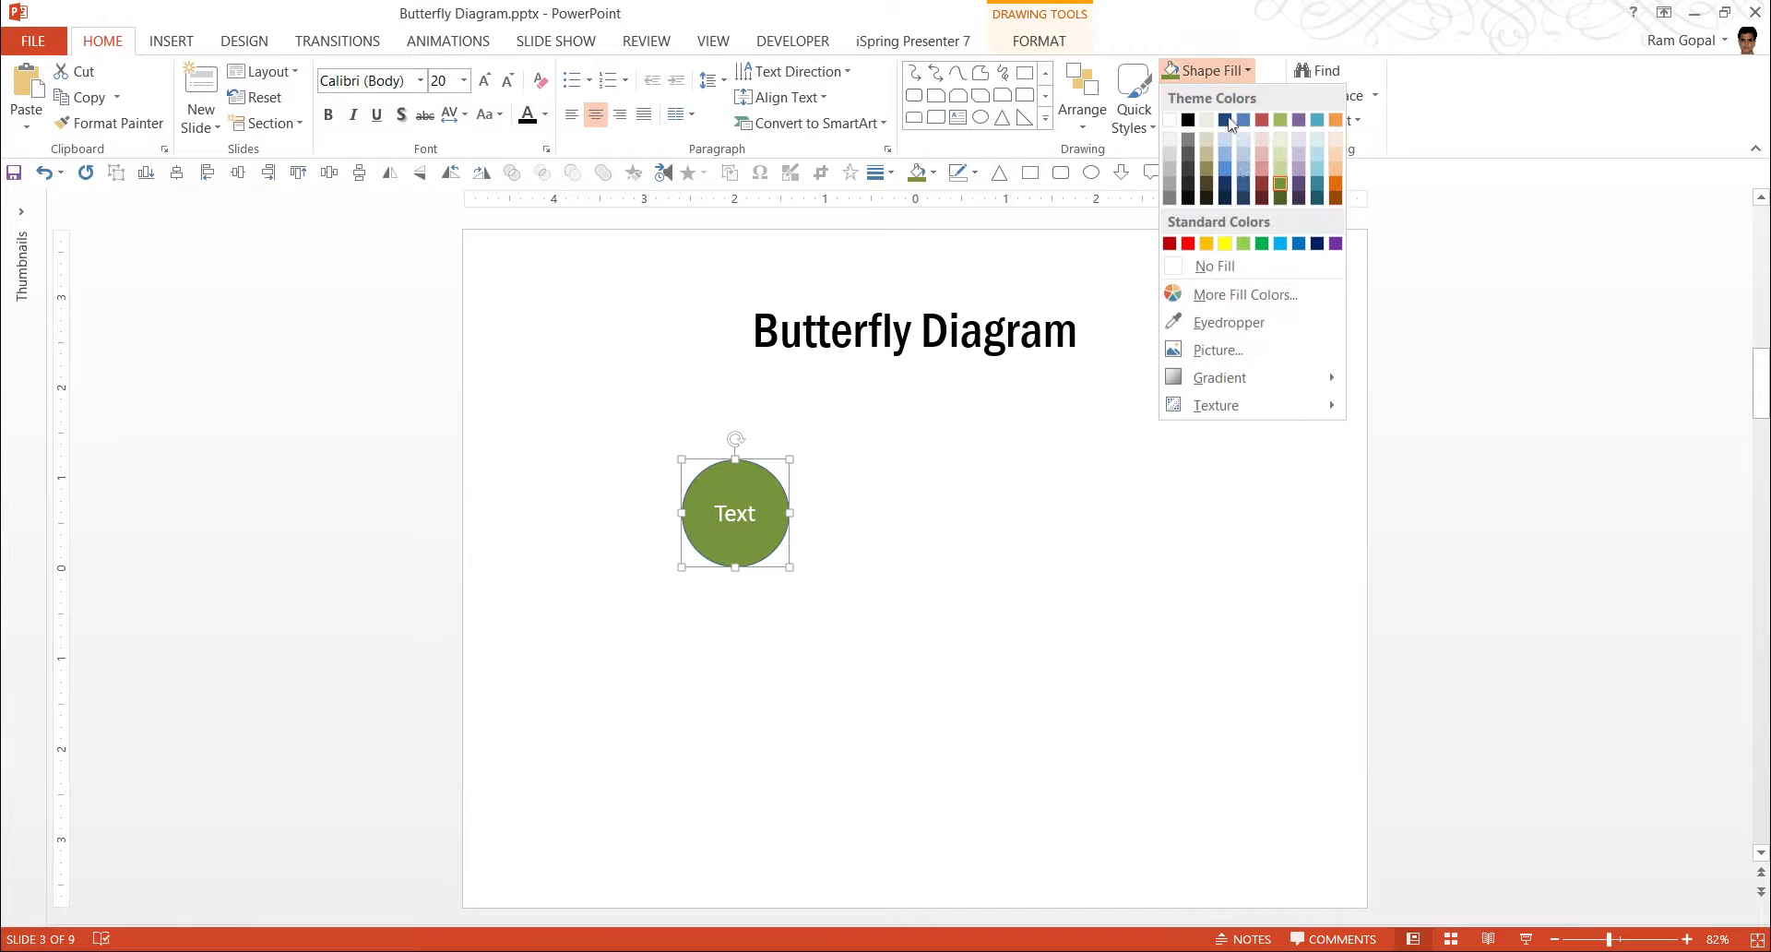
left_click(1263, 190)
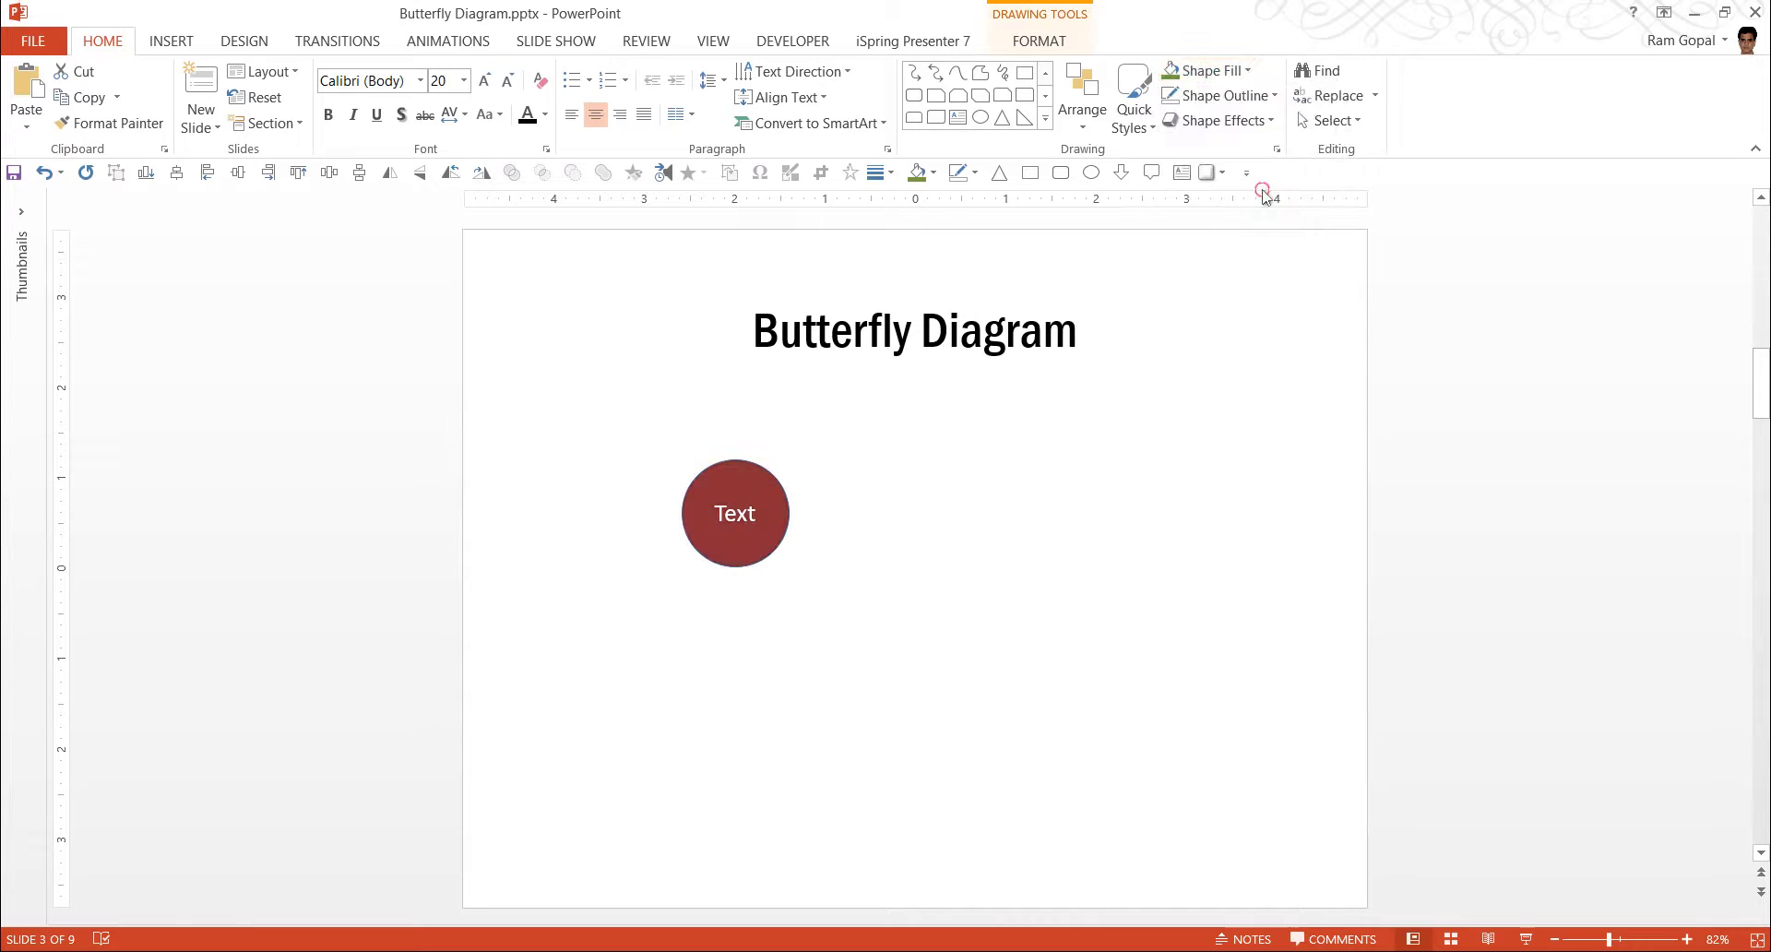
- Apply the second preset shape effect to the red circle for a raised, shaded look
left_click(1212, 119)
mouse_move(1229, 158)
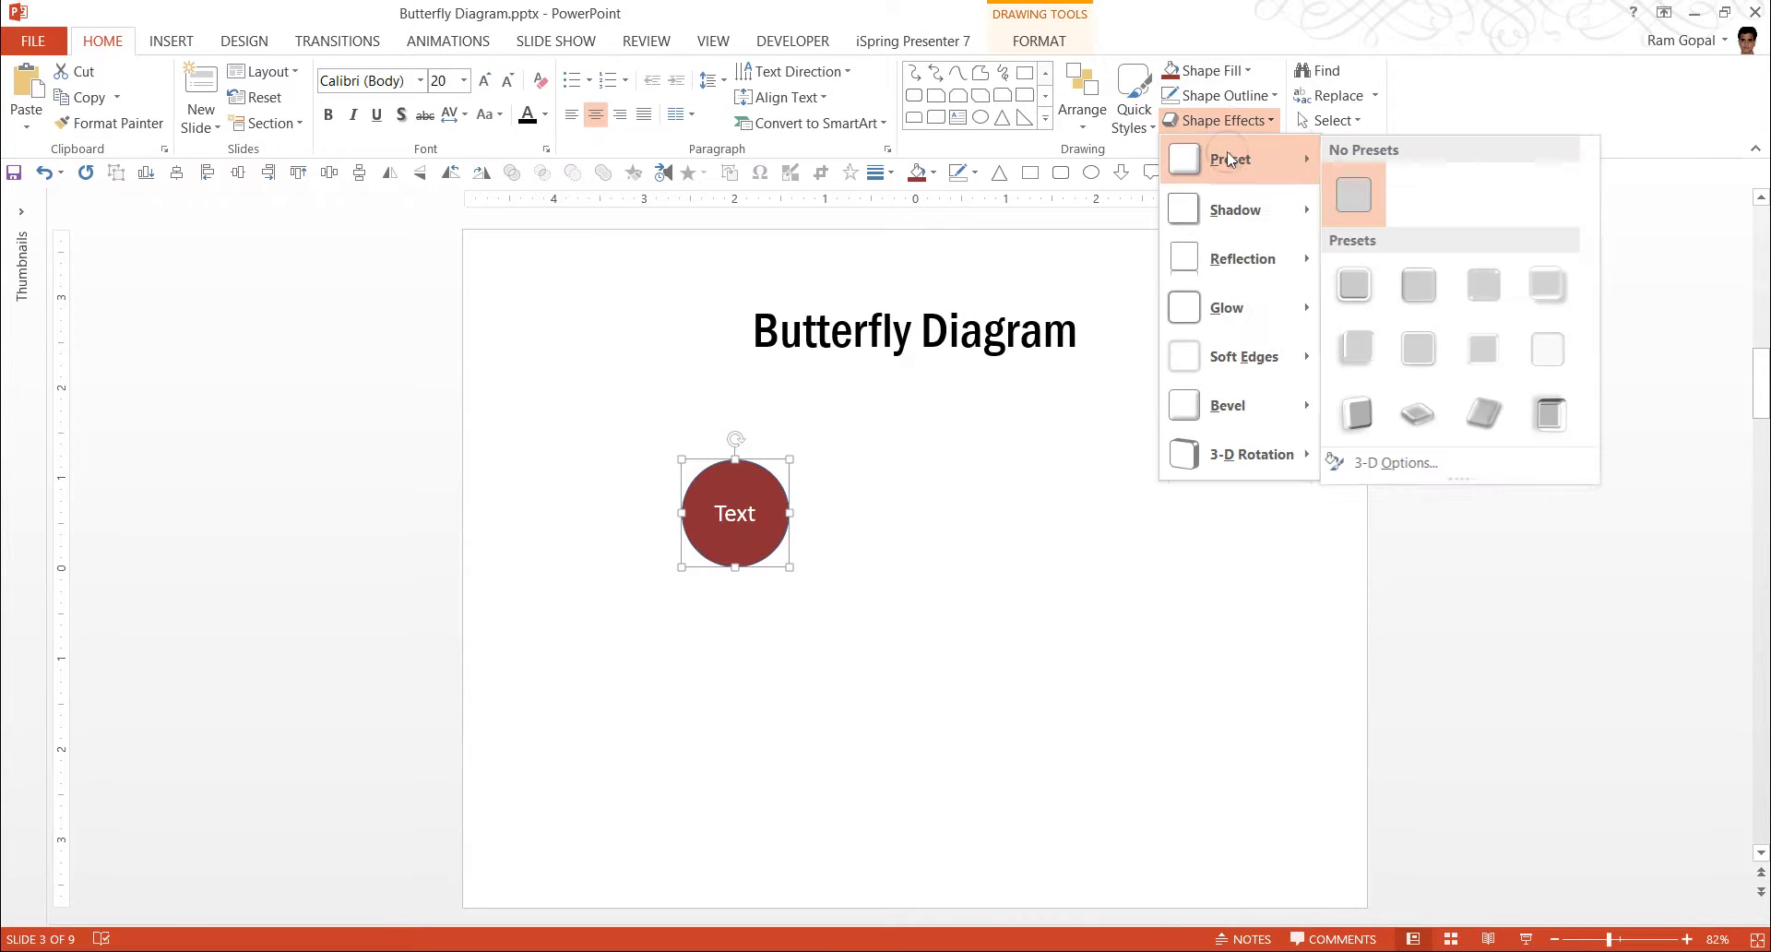
left_click(1437, 282)
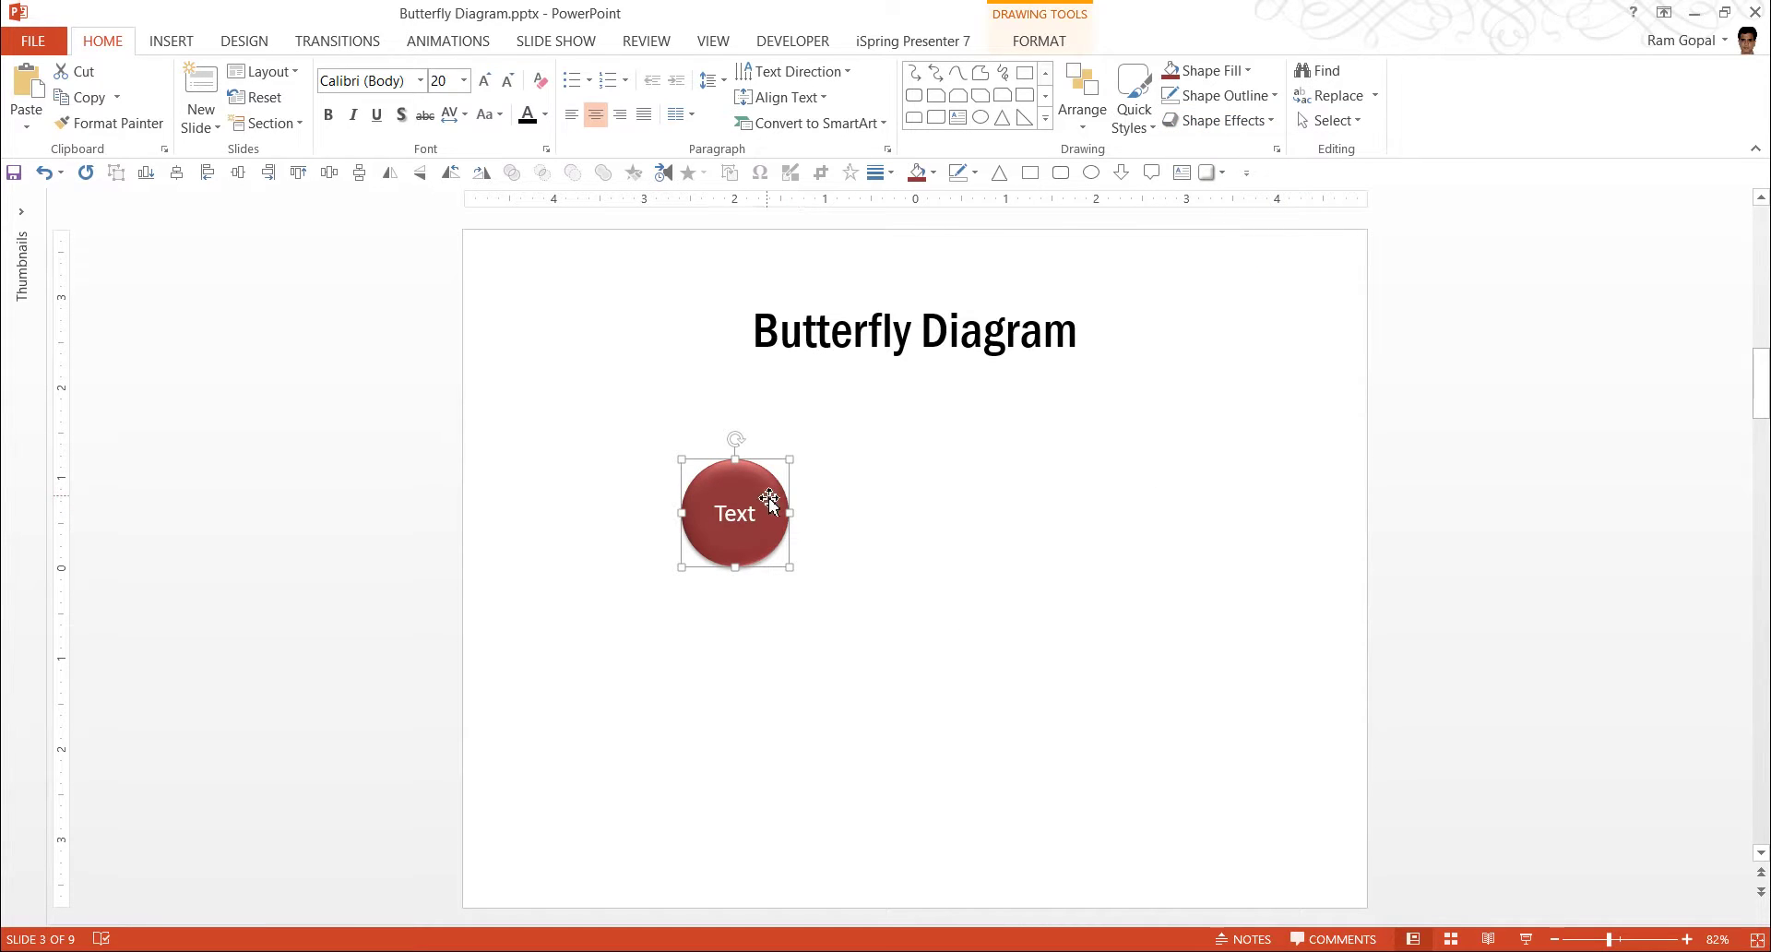
left_click(869, 488)
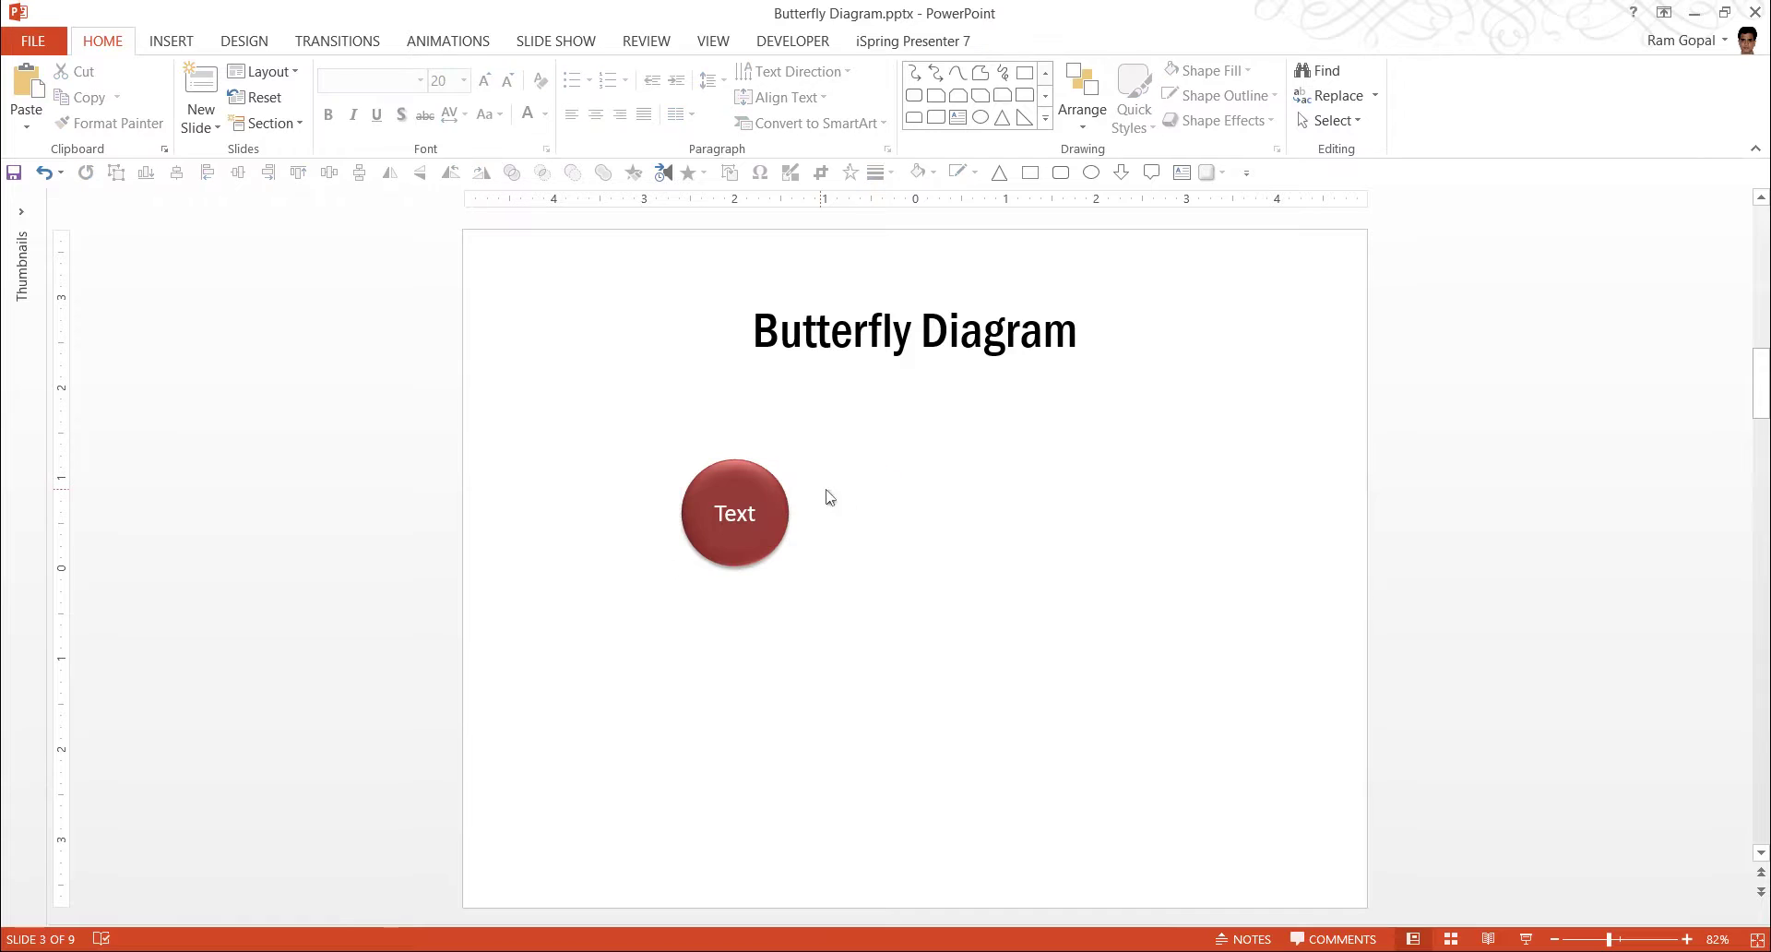
- Duplicate the circle twice, placing one copy below and to the left, and the other lowest, roughly beneath the original
left_click(778, 498)
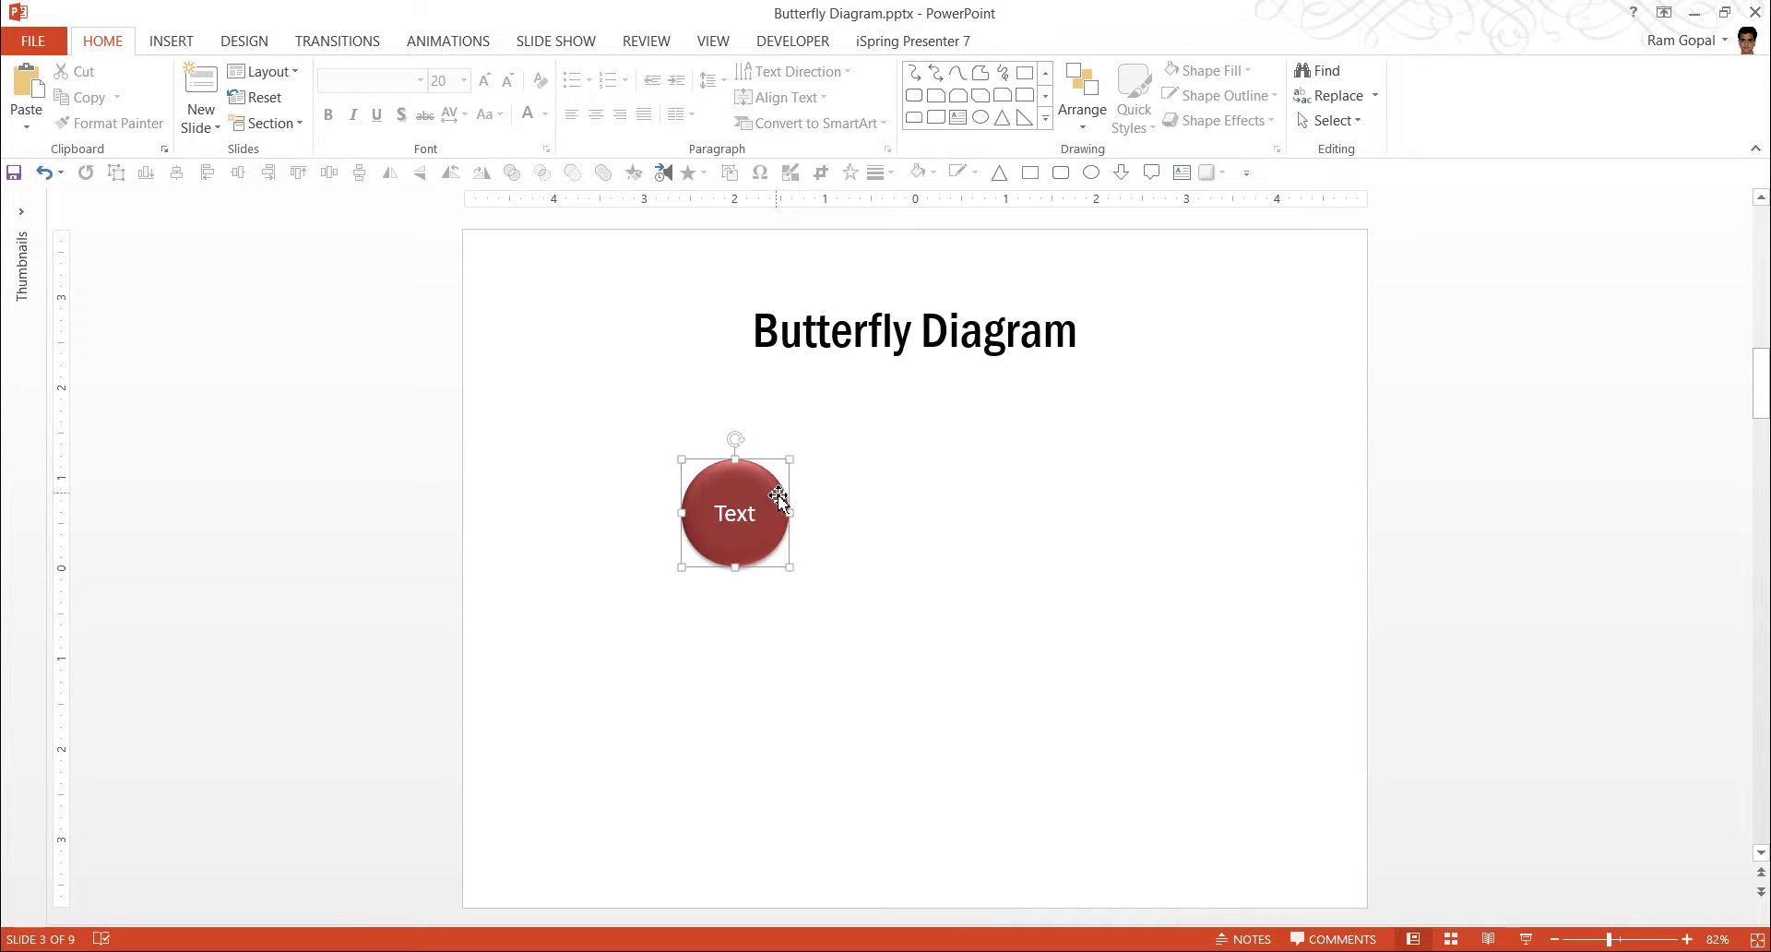
left_click_drag(778, 498, 715, 625)
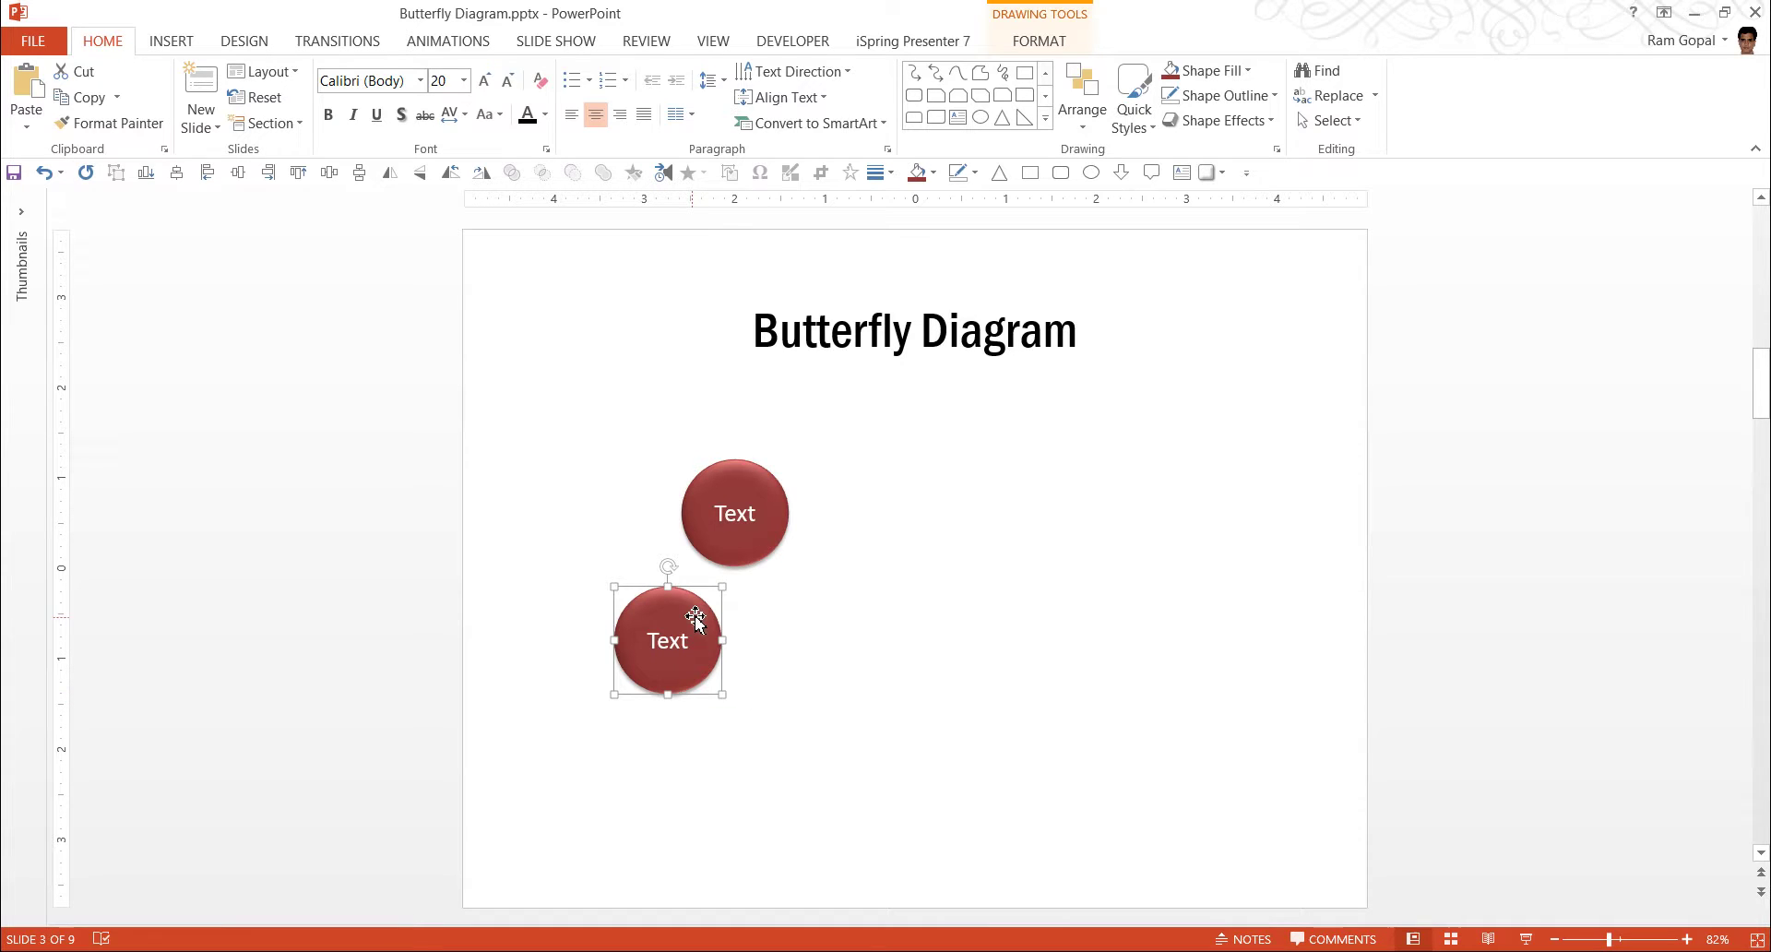
left_click_drag(695, 608, 797, 735)
left_click(869, 830)
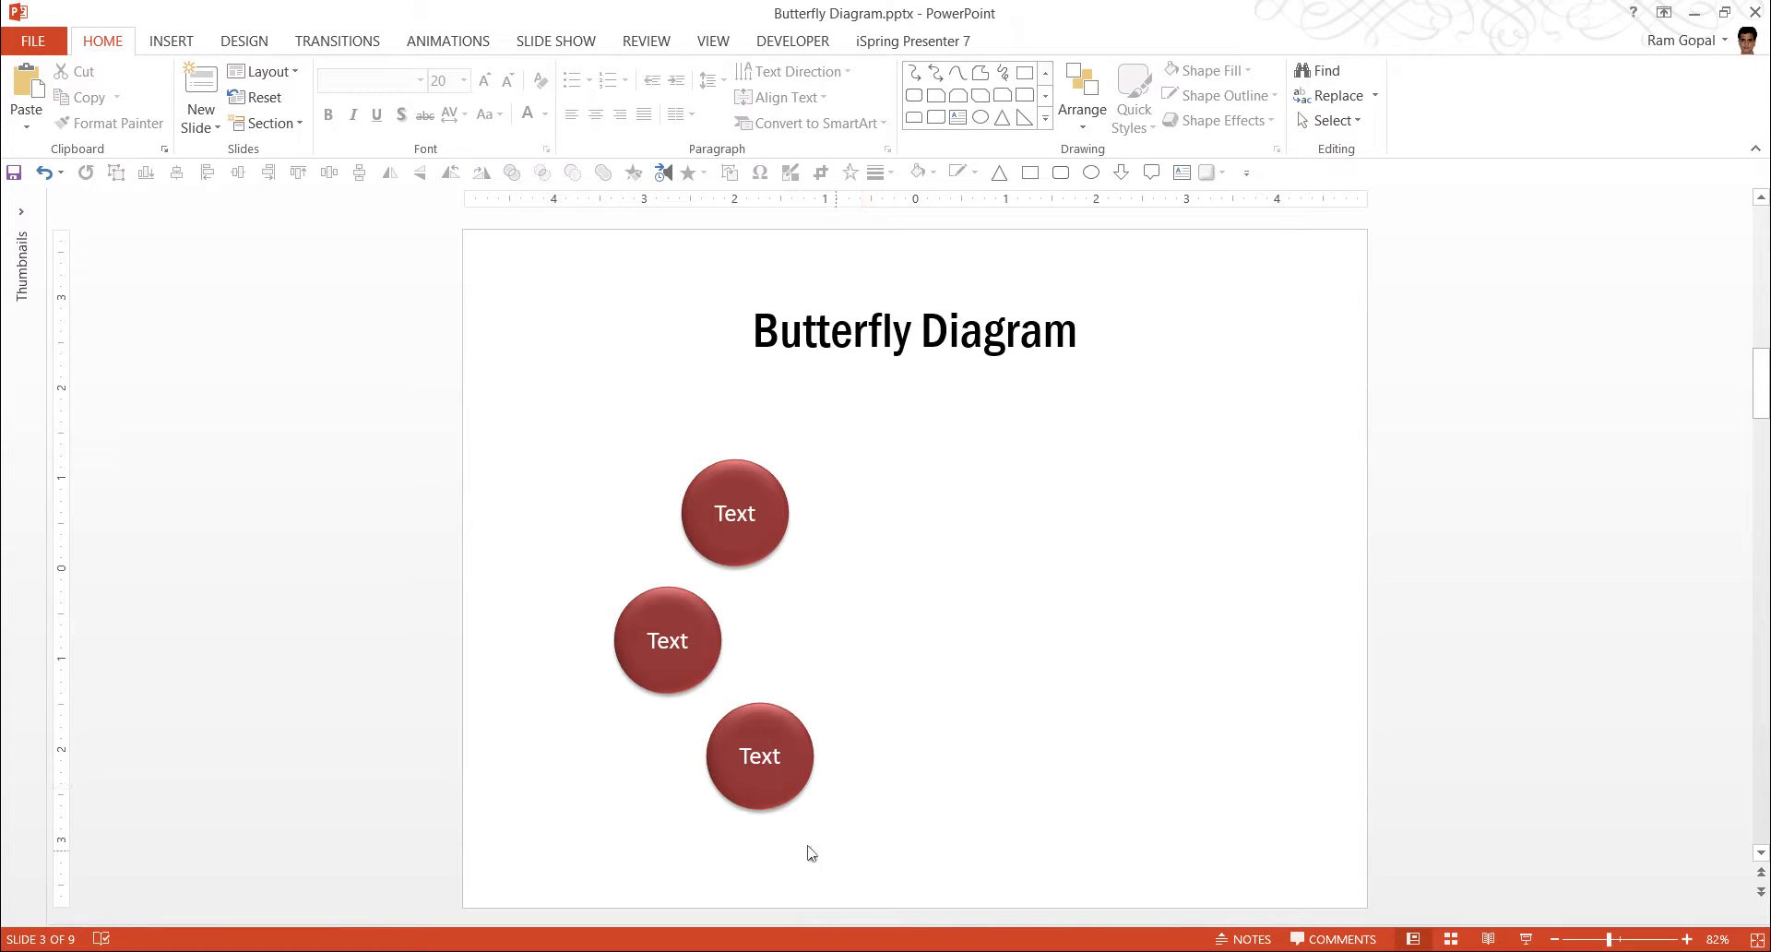
mouse_move(804, 723)
left_mouse_down()
mouse_move(792, 715)
mouse_move(813, 743)
left_mouse_up()
left_click(882, 819)
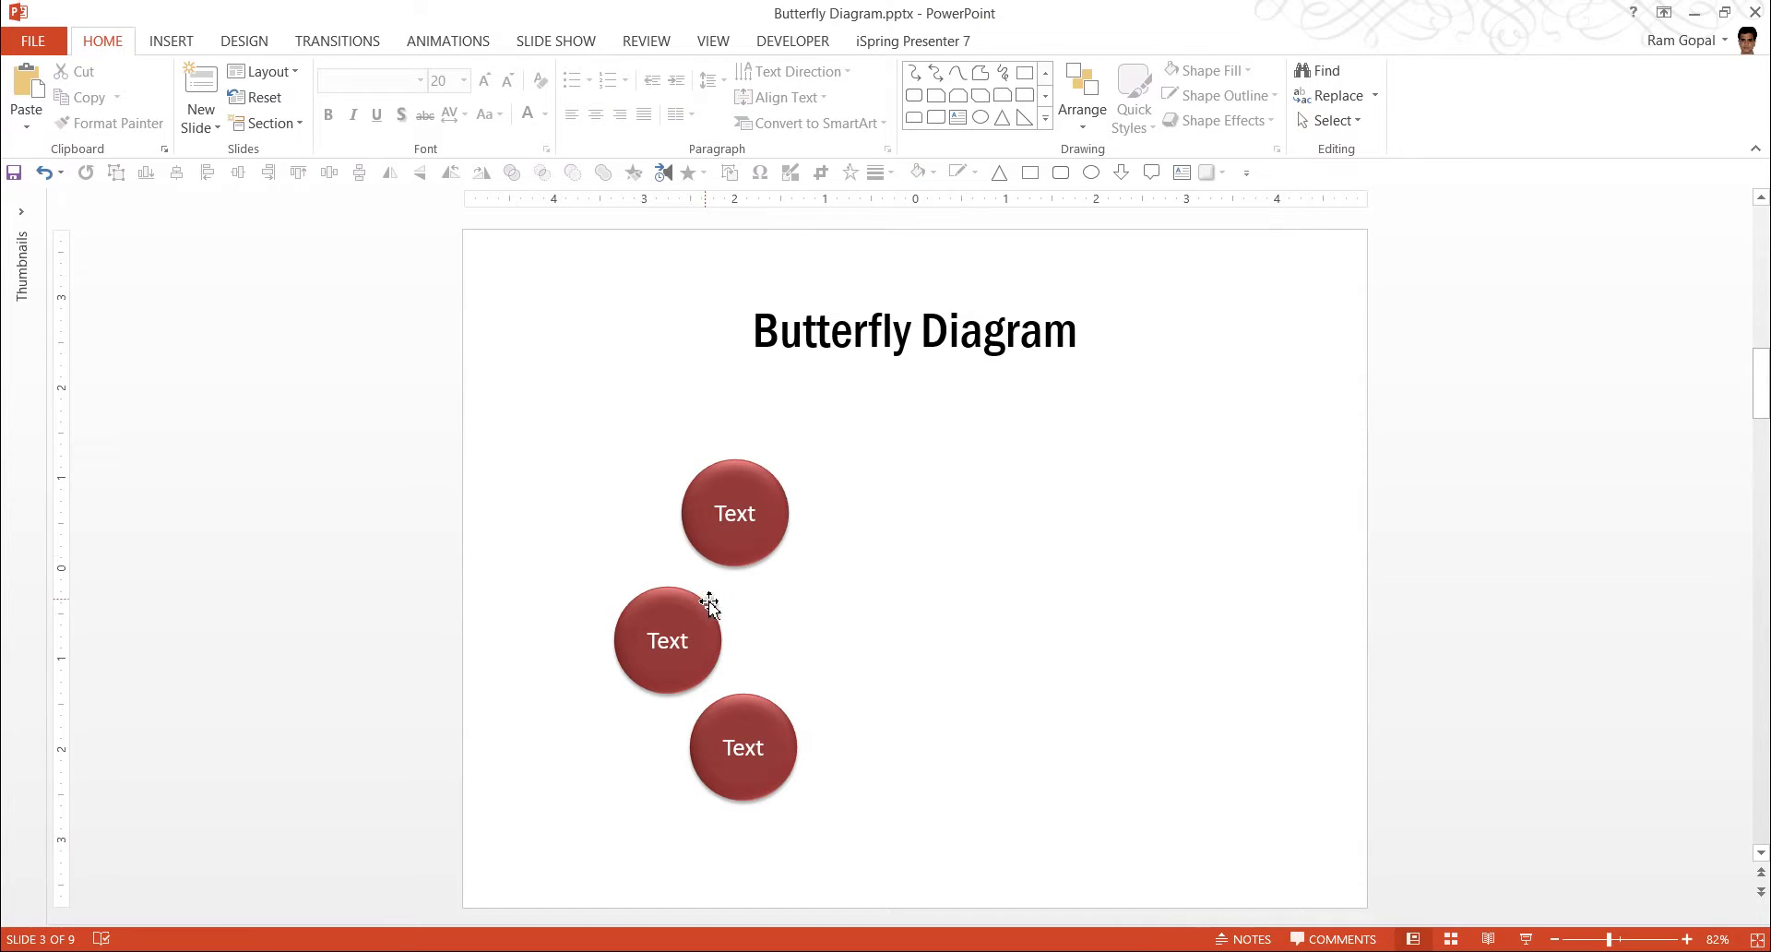
- Distribute the three circles vertically so the gaps between them are equal
mouse_move(877, 863)
left_mouse_down()
mouse_move(745, 838)
mouse_move(593, 495)
mouse_move(590, 423)
left_mouse_up()
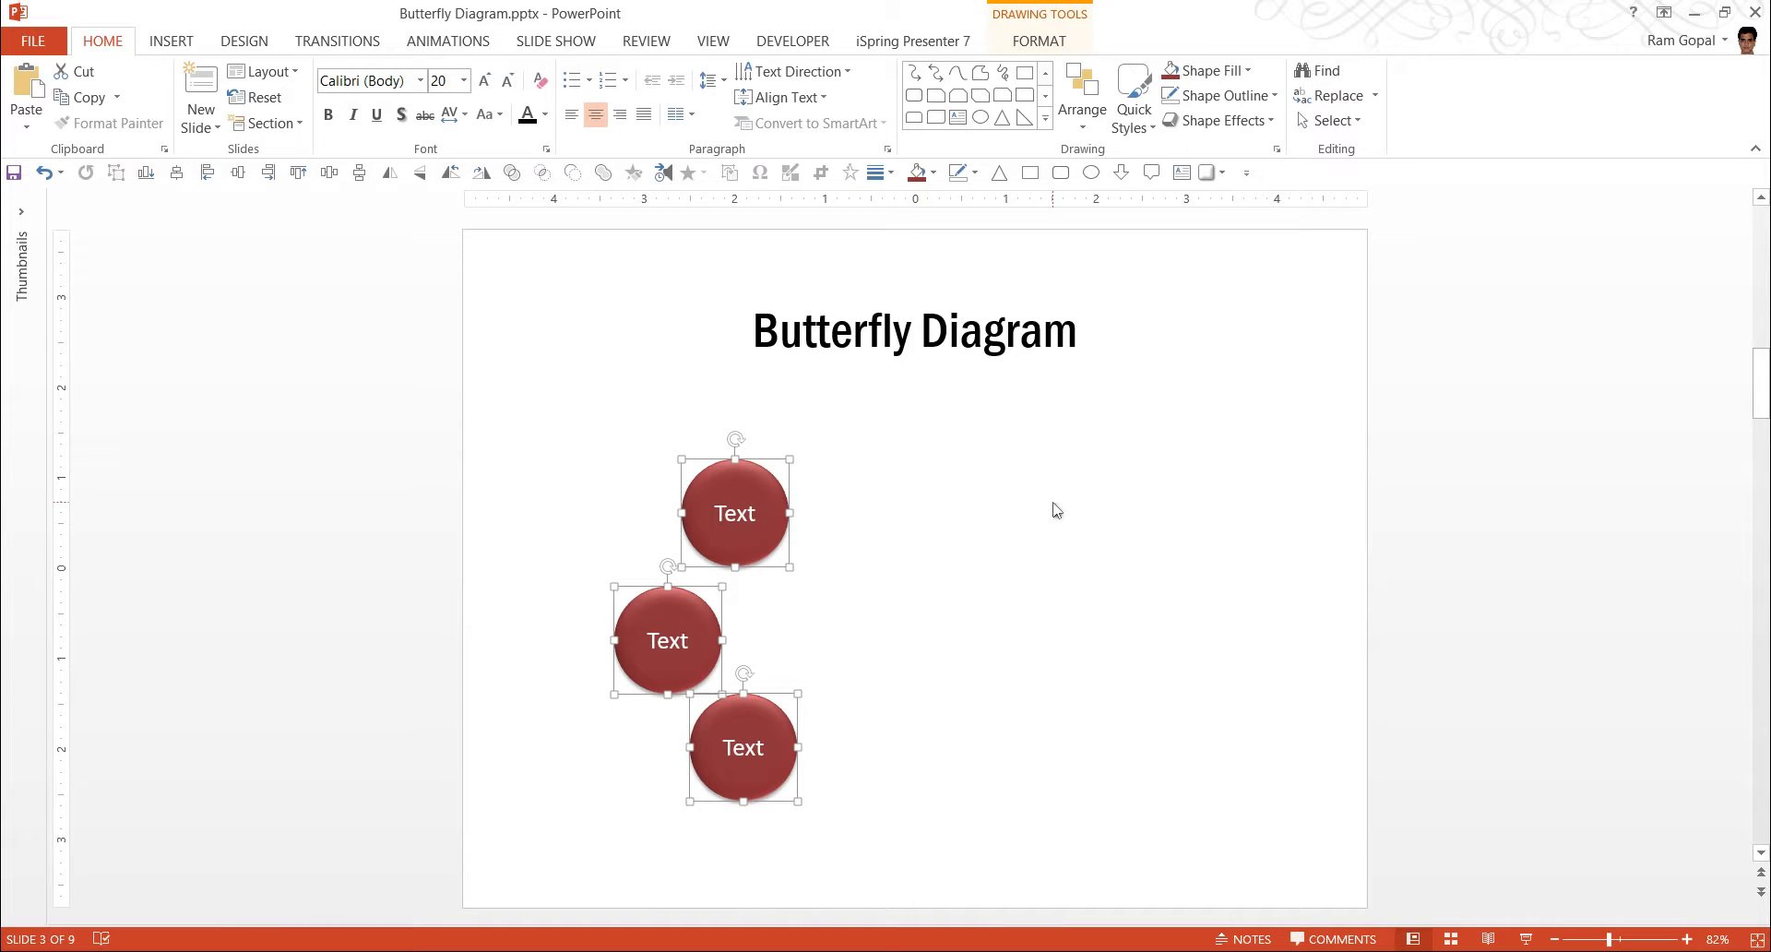
left_click(1097, 95)
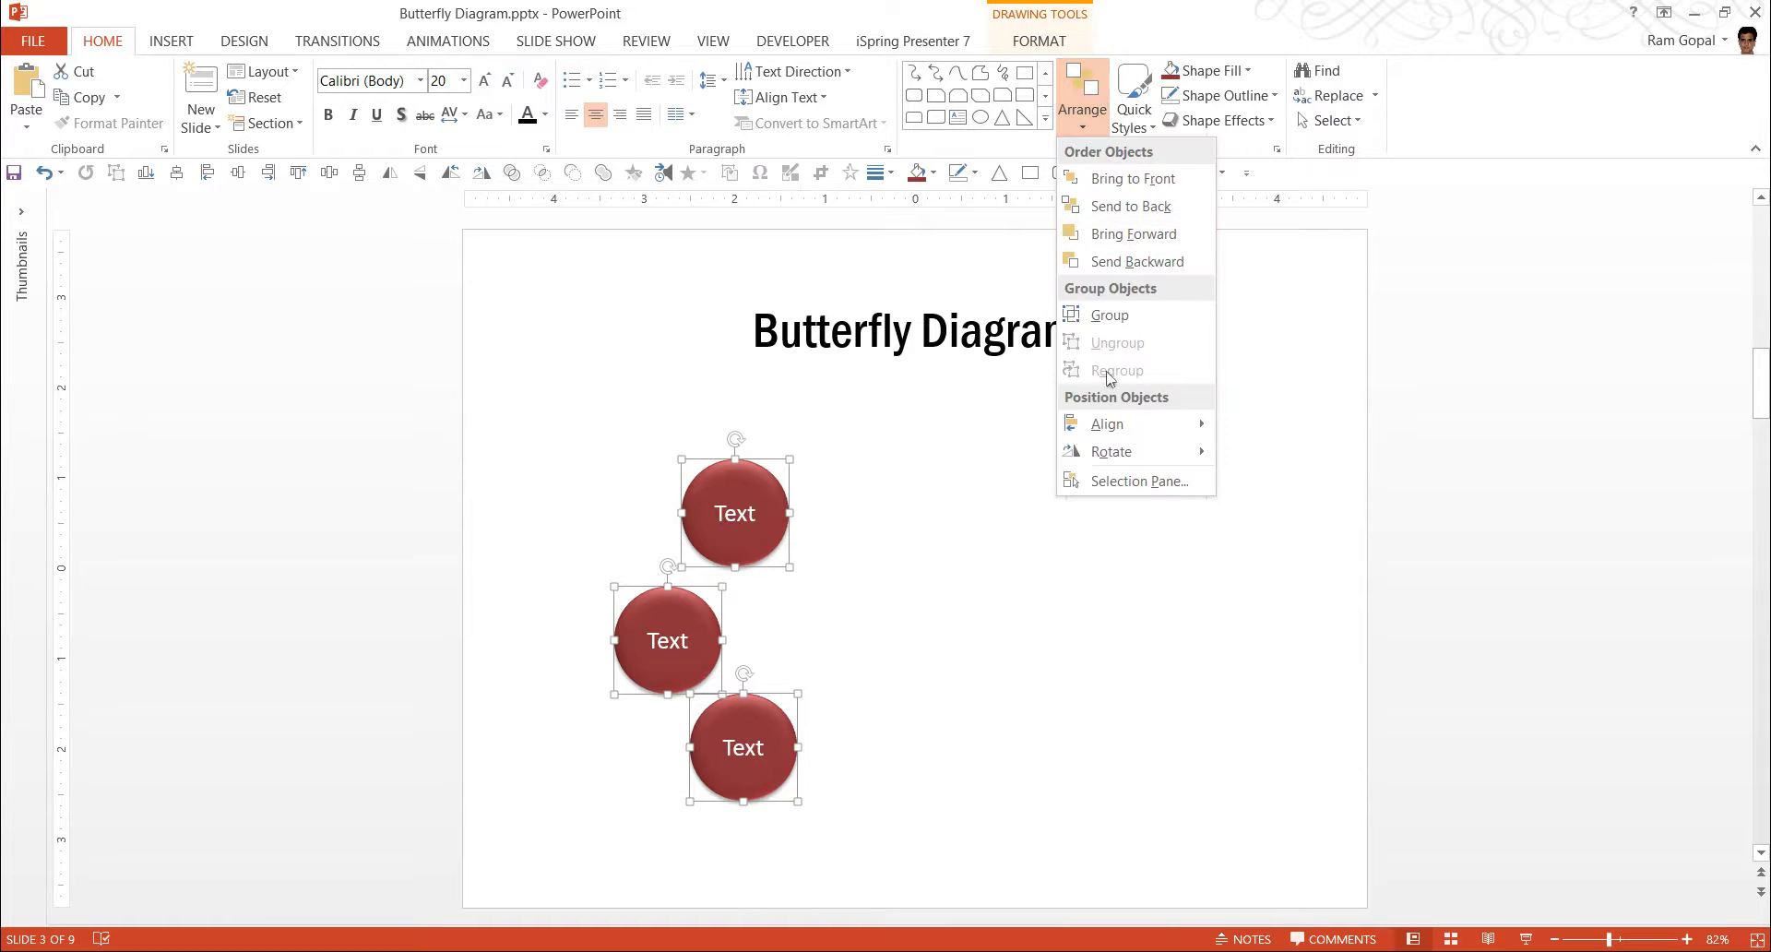
mouse_move(1102, 429)
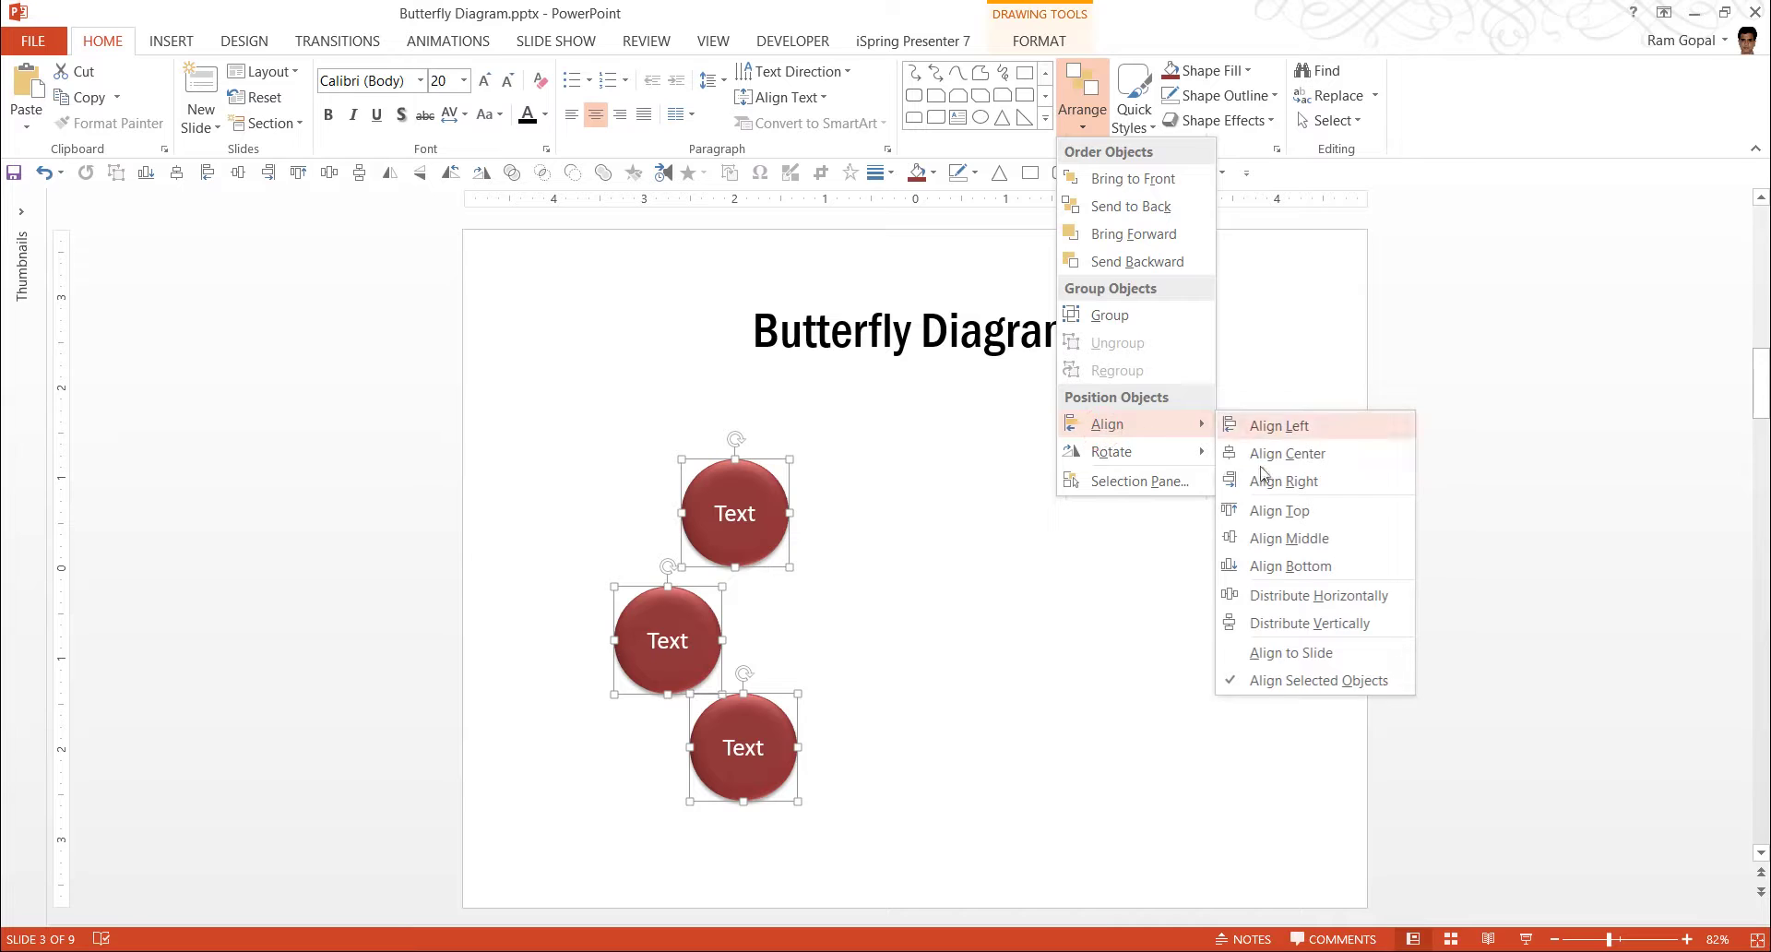
left_click(1311, 624)
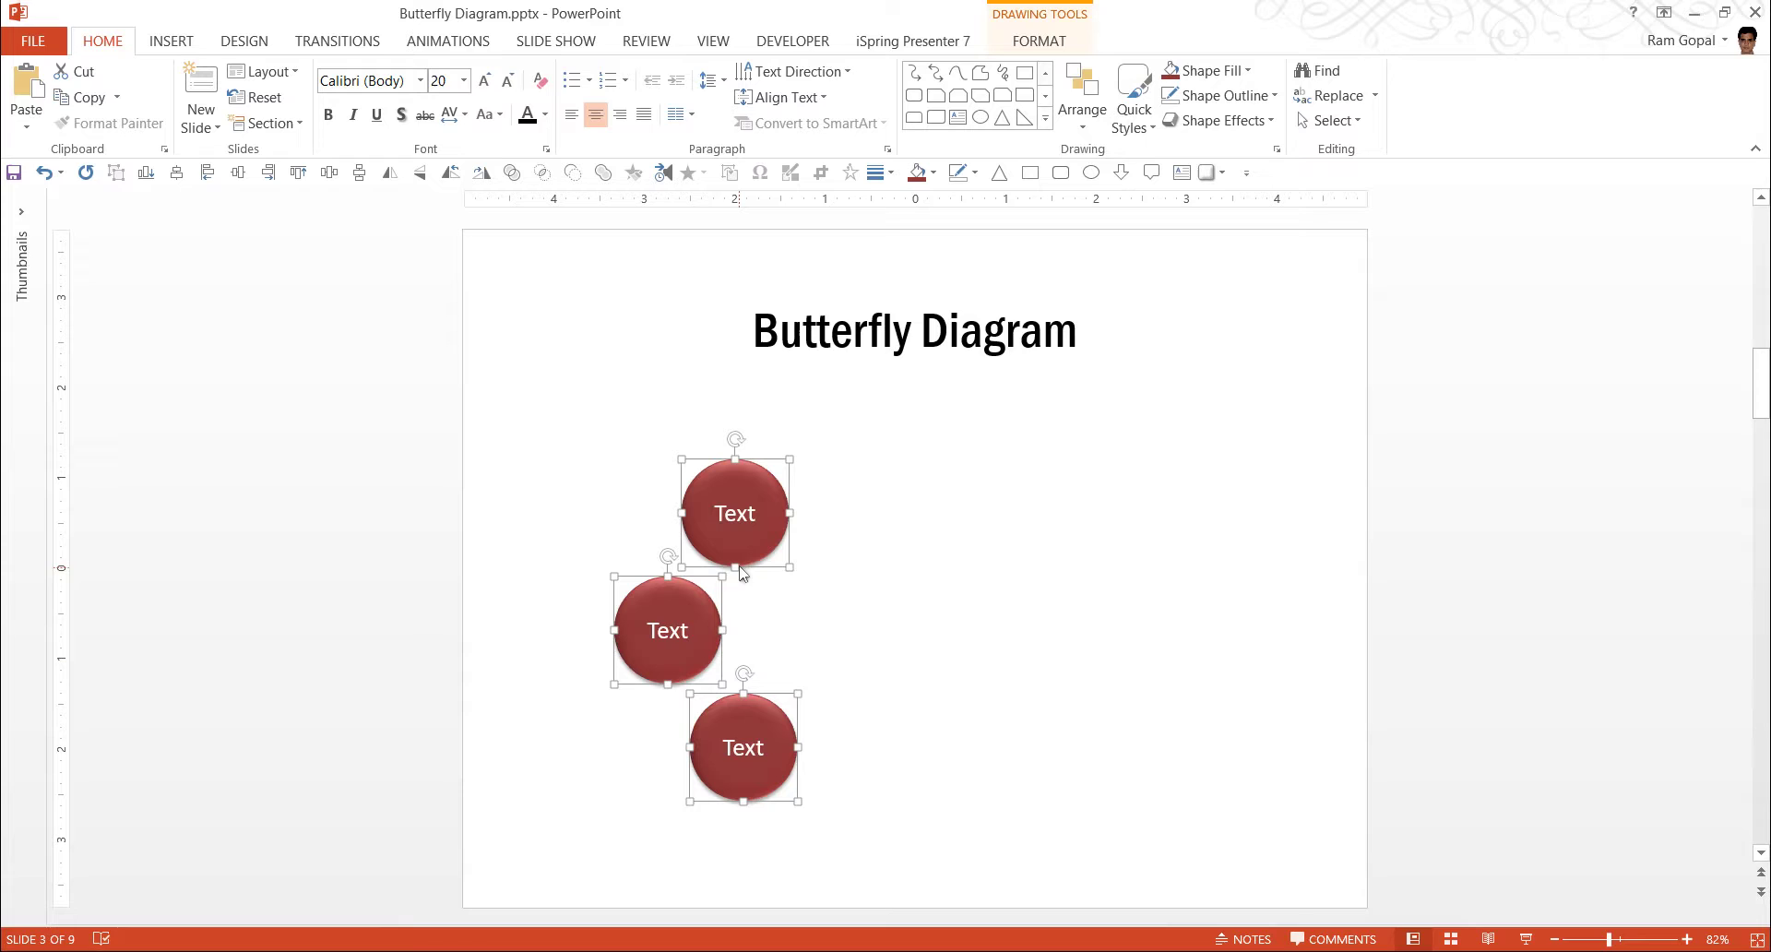
left_click(1023, 611)
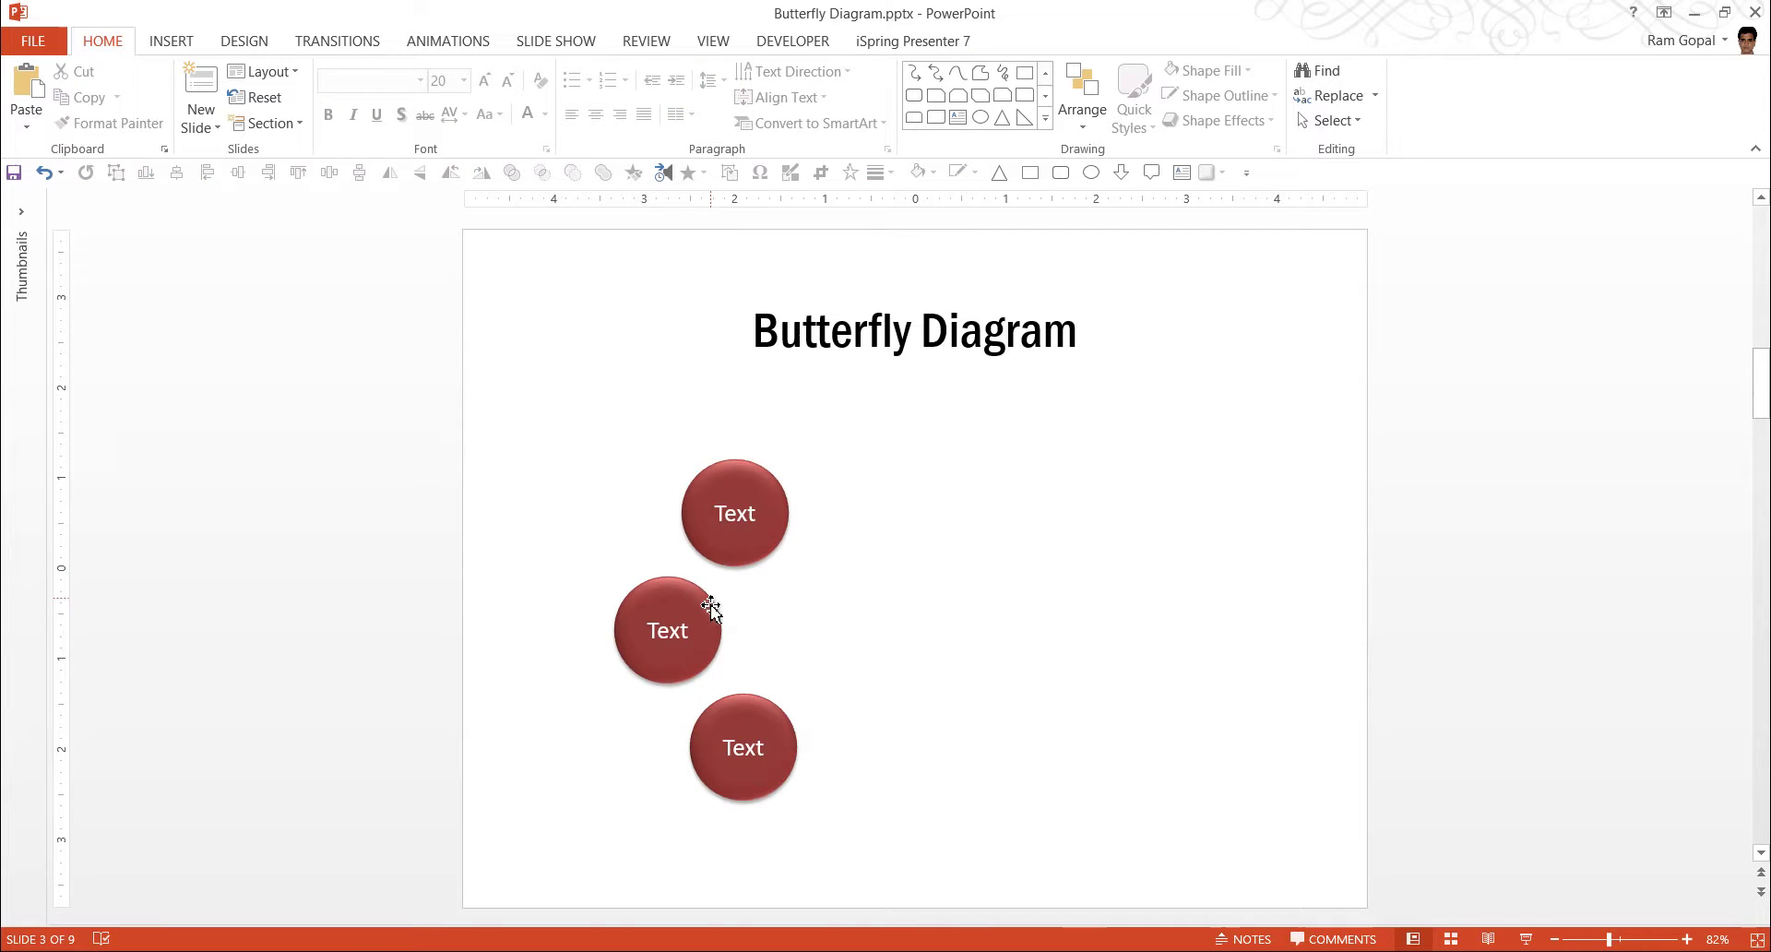
- Distribute the three circles horizontally
left_click_drag(836, 839, 473, 368)
left_click(1081, 99)
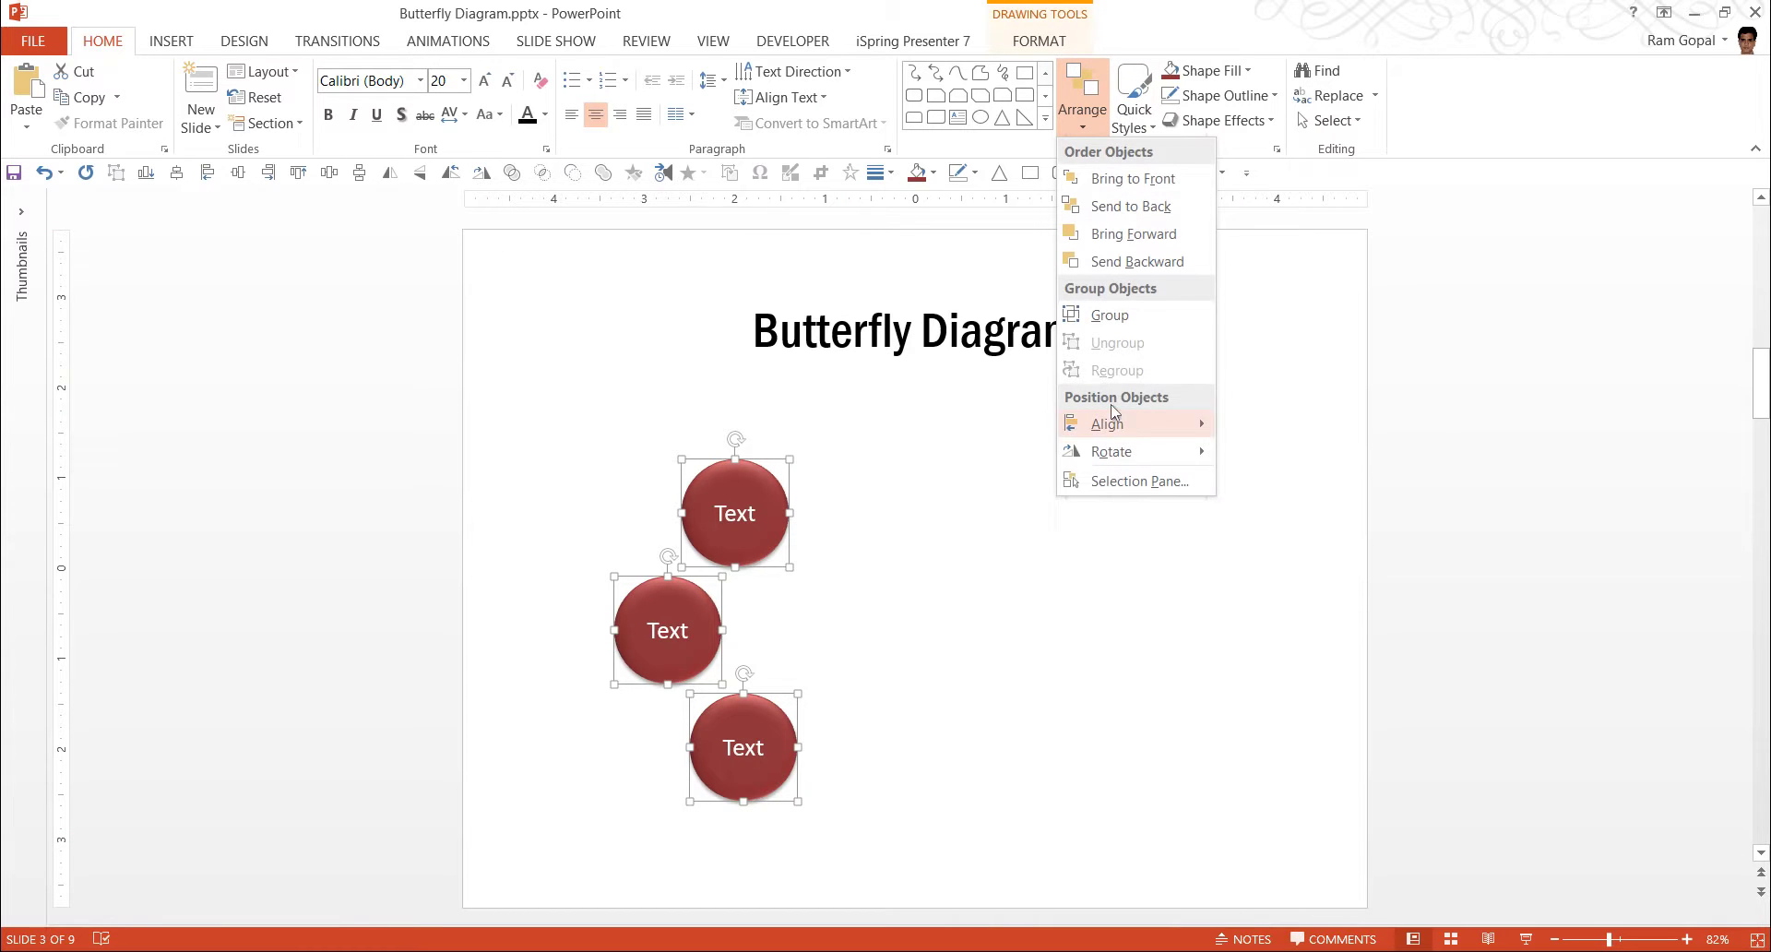
mouse_move(1121, 441)
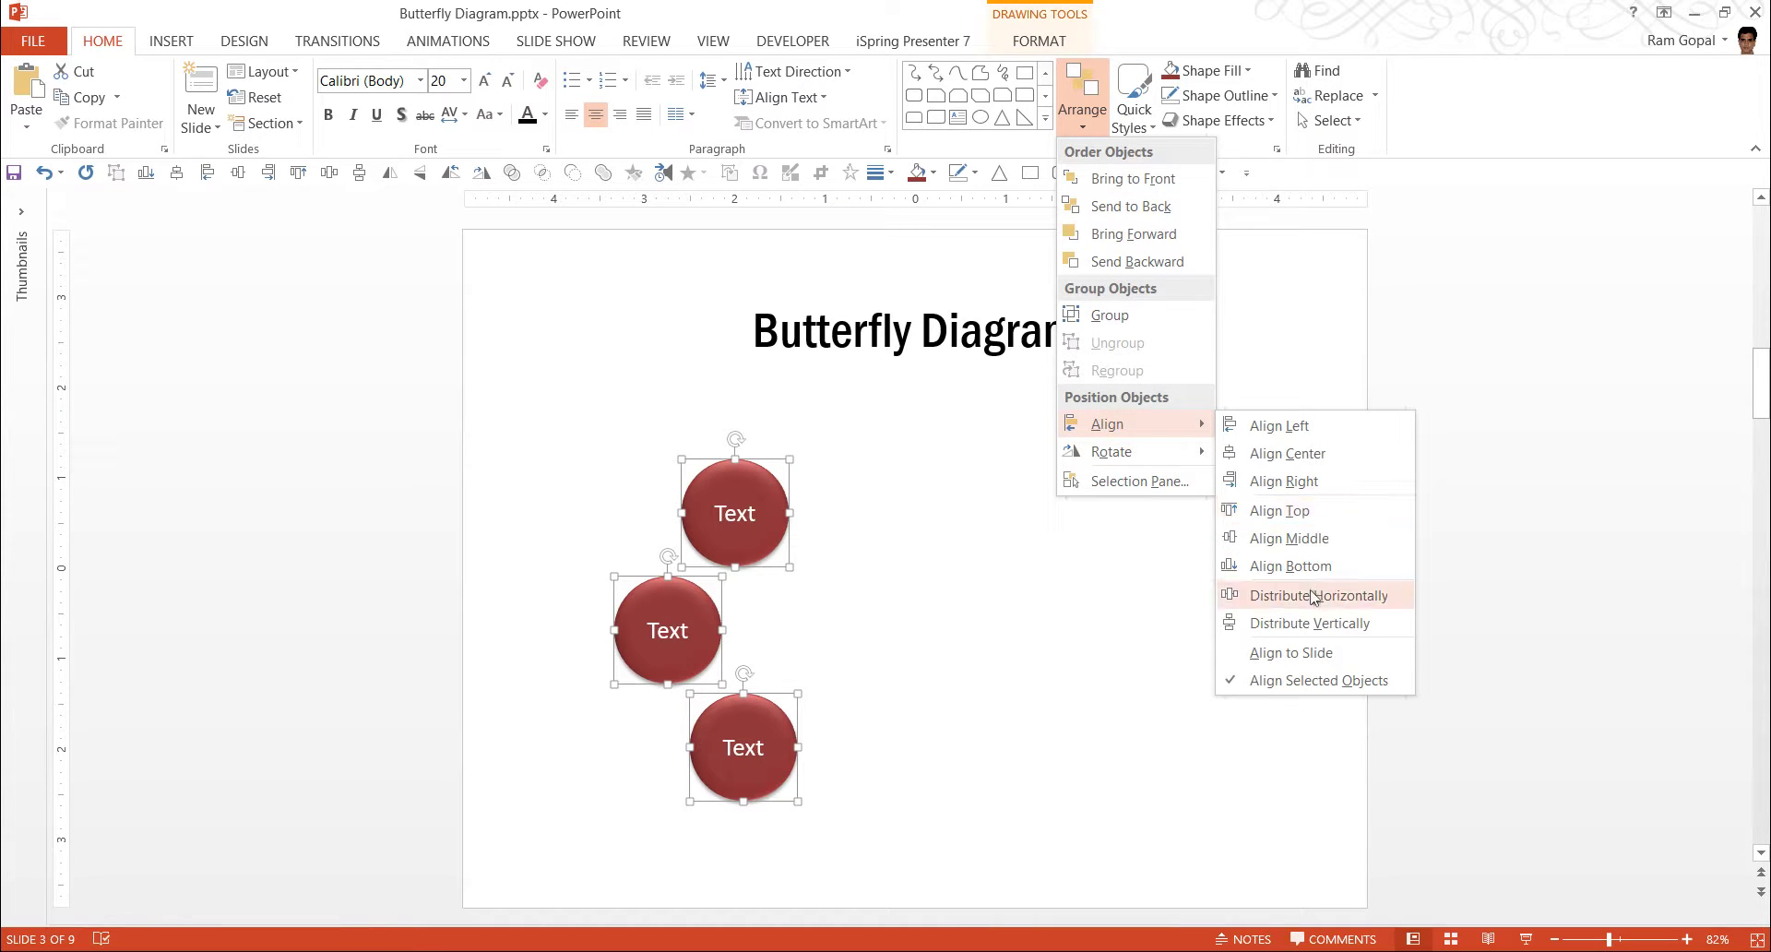
left_click(1317, 597)
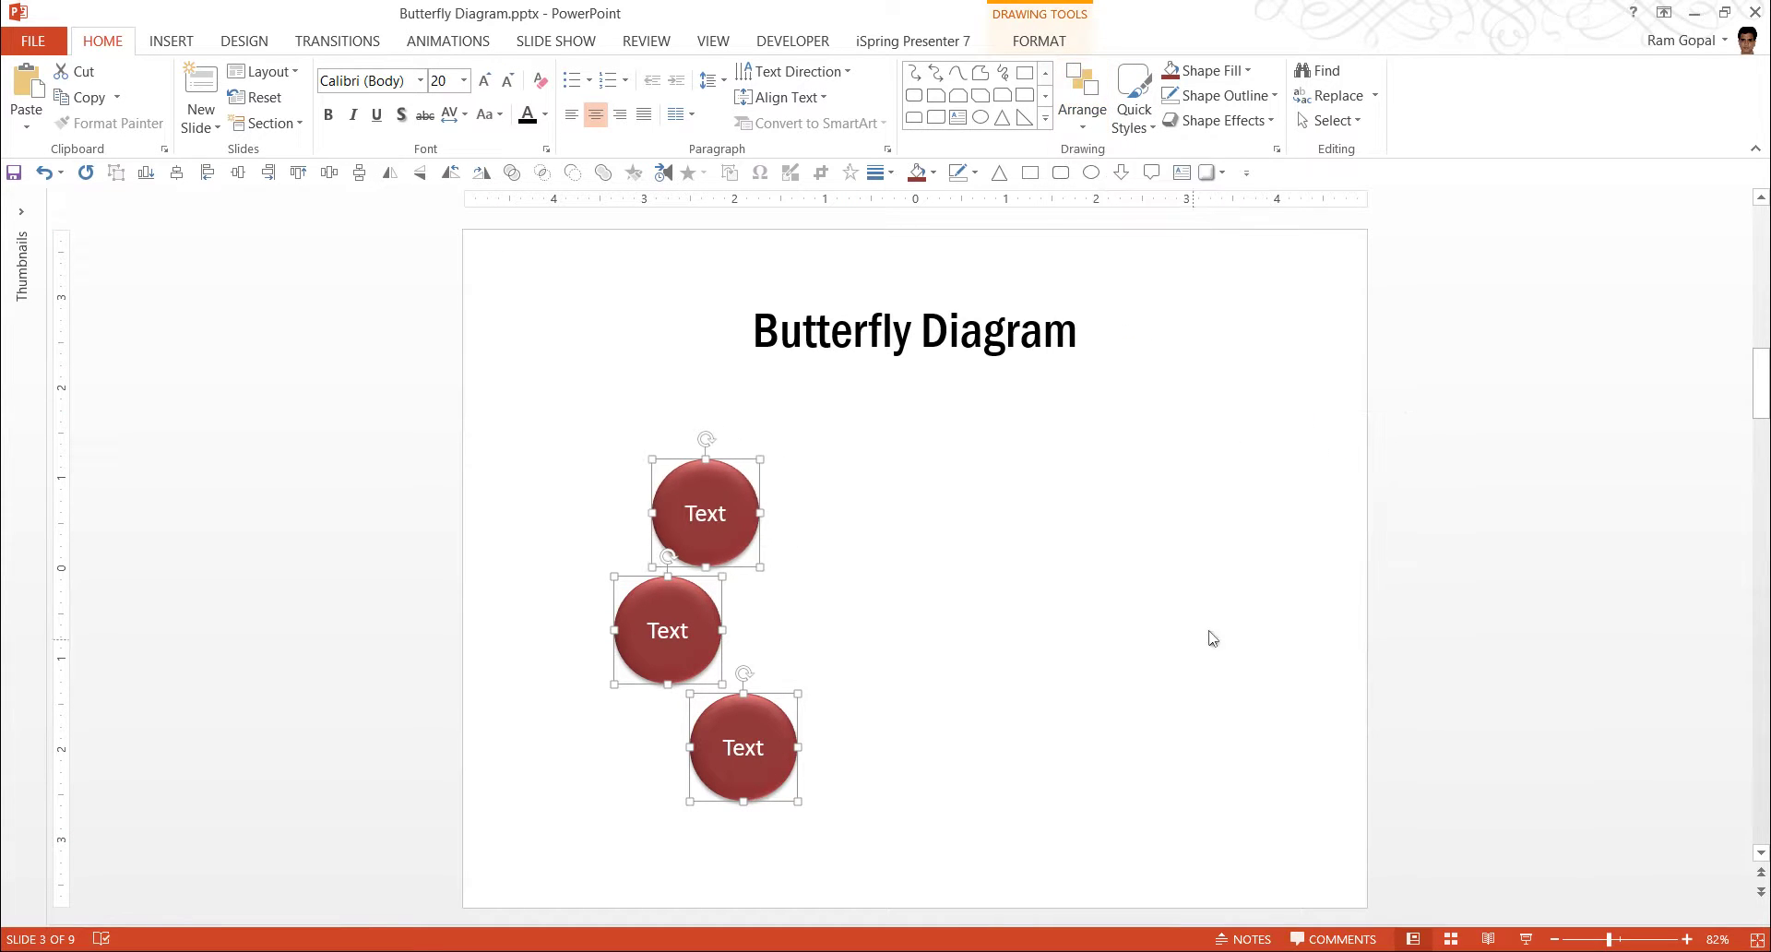
left_click(897, 642)
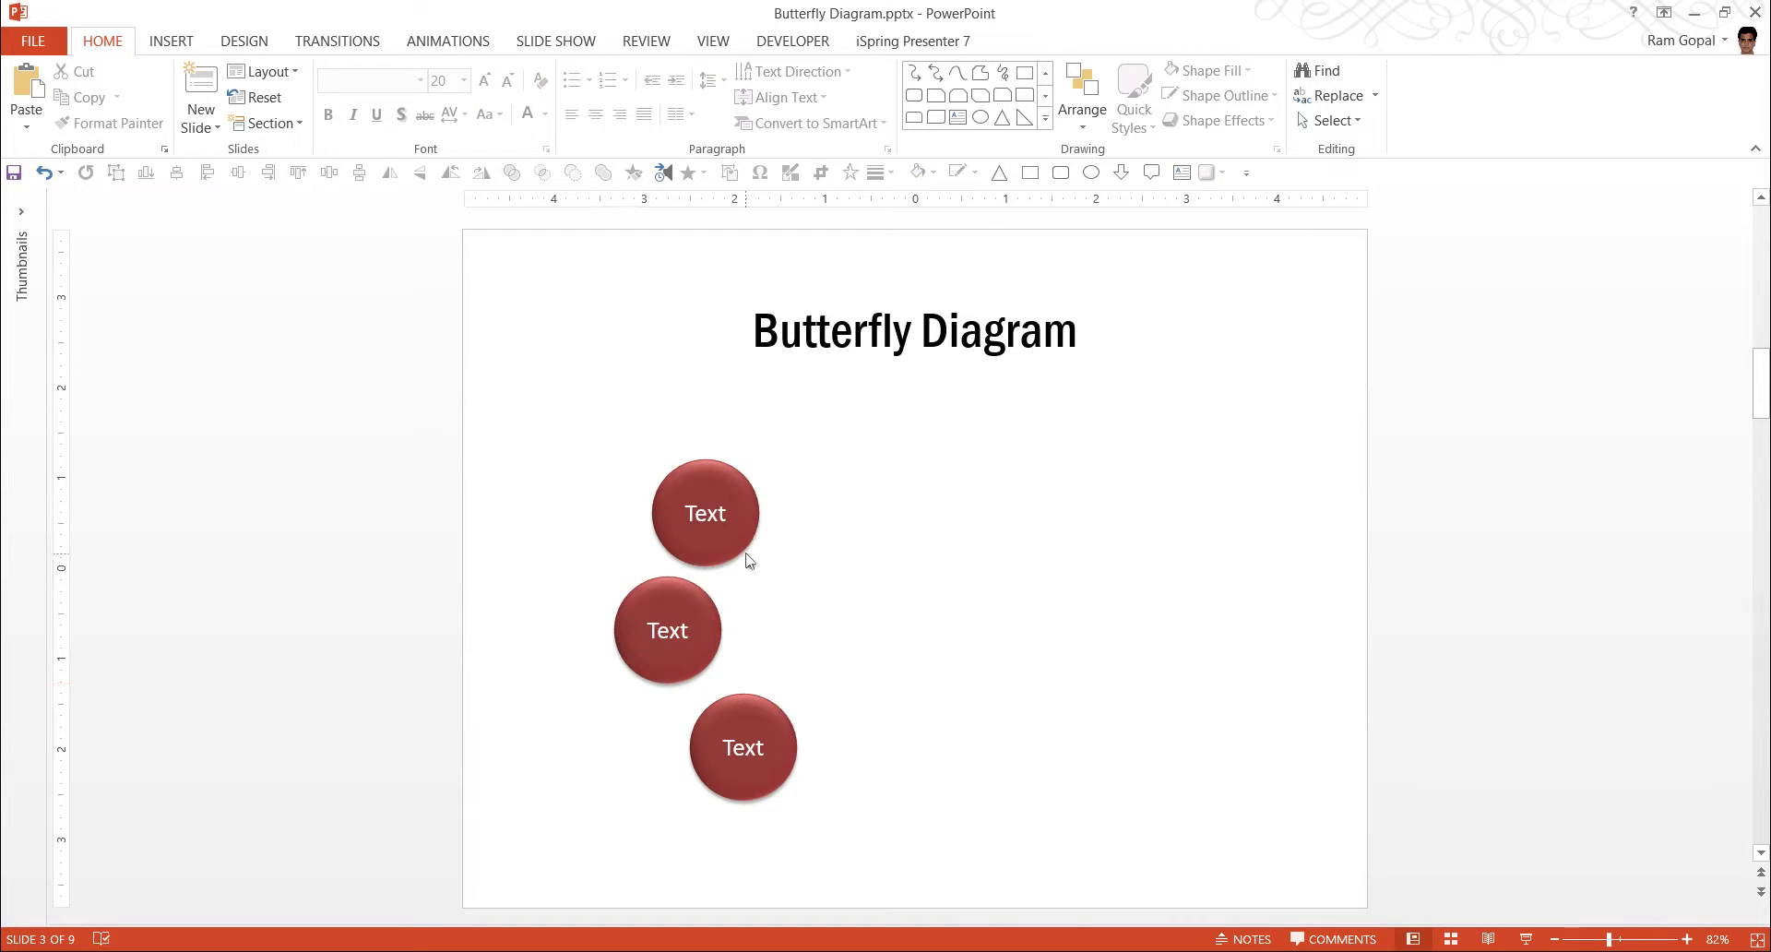
- Move the top circle to the right and left-align it with the bottom circle
left_click_drag(746, 553, 791, 553)
left_click(837, 849)
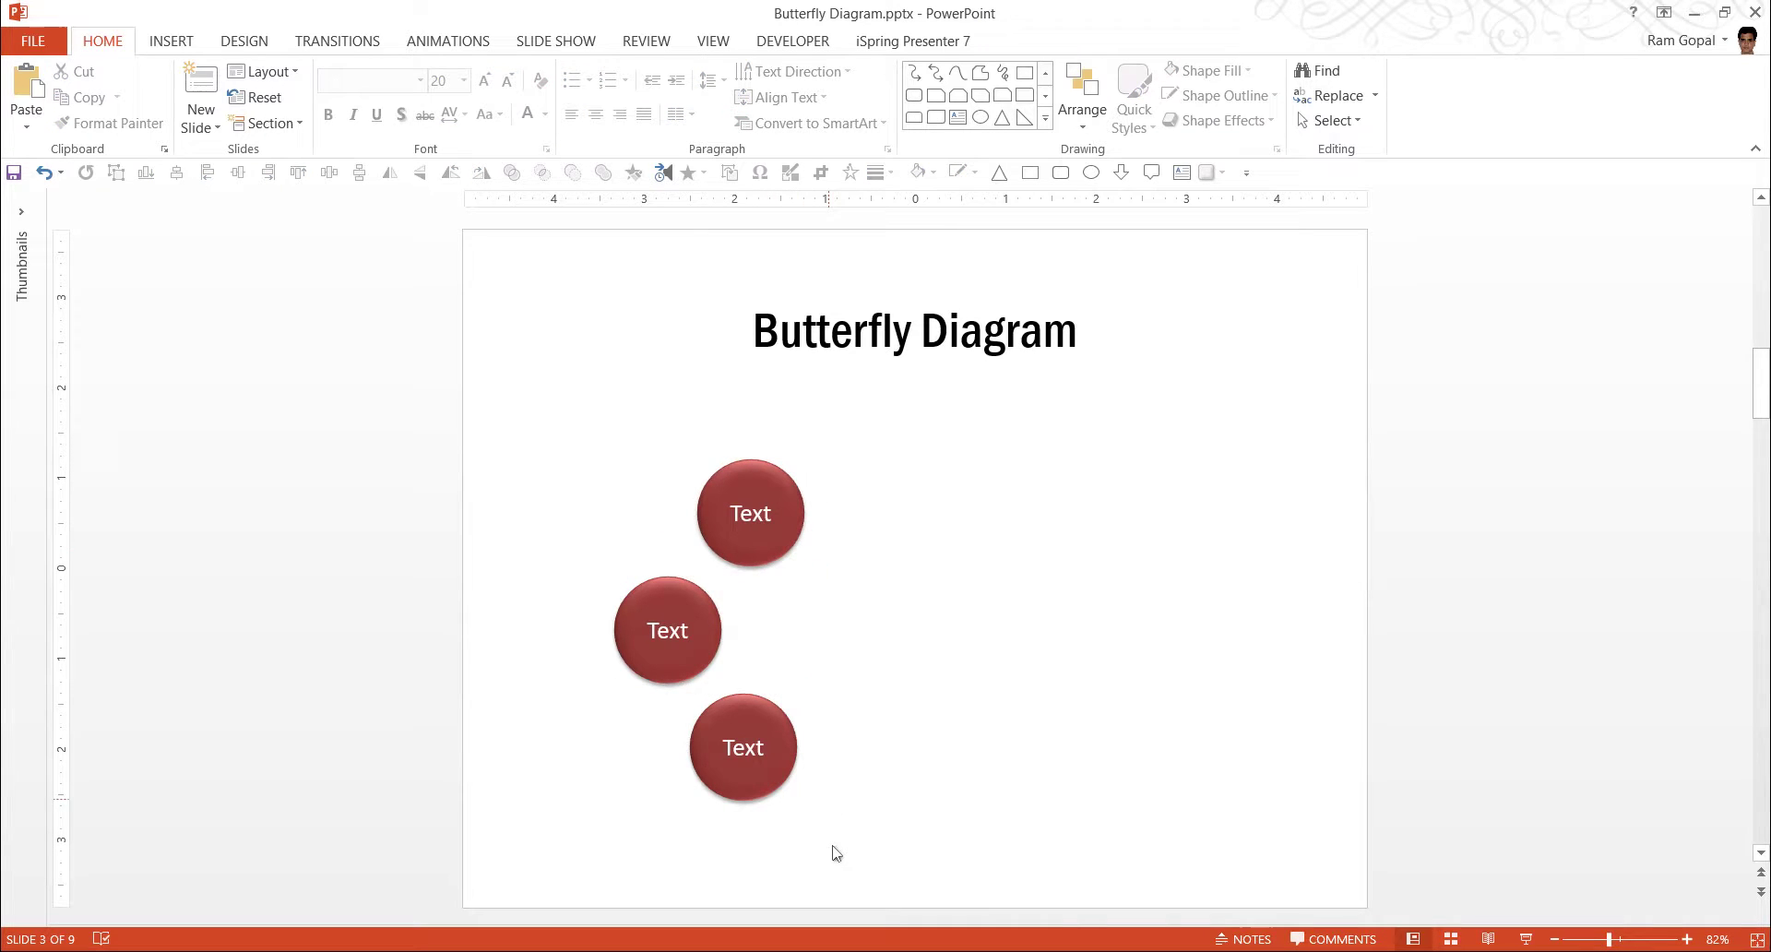
left_click_drag(684, 715, 677, 400)
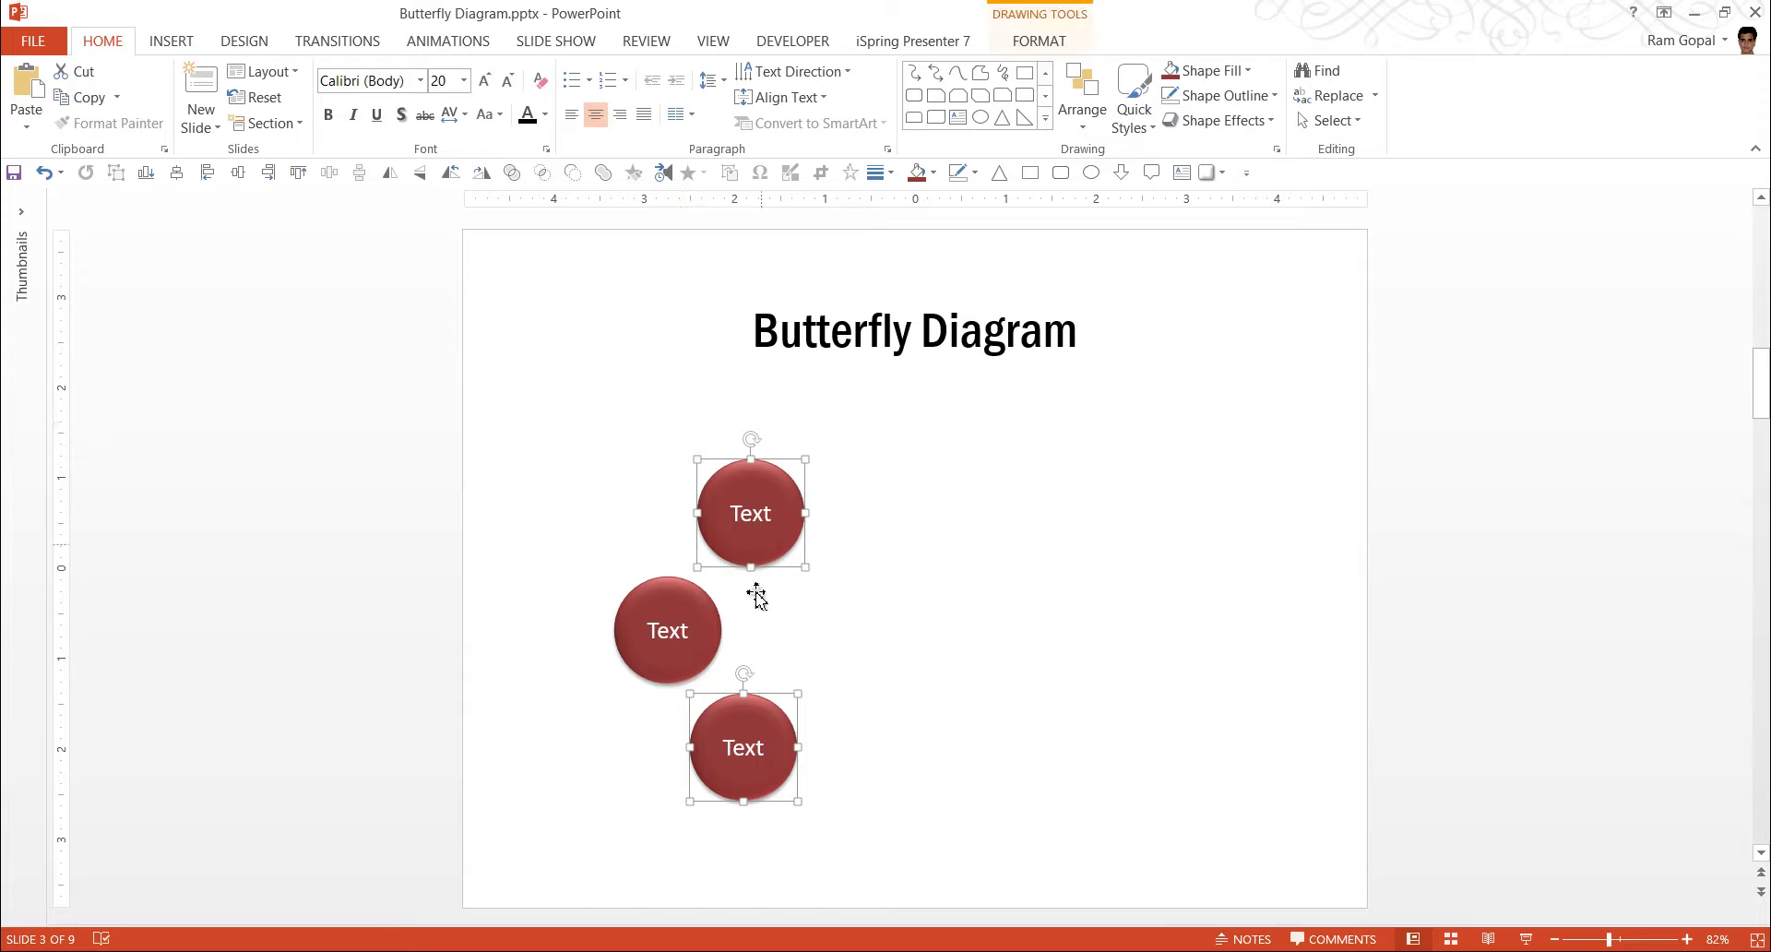
left_click(1082, 97)
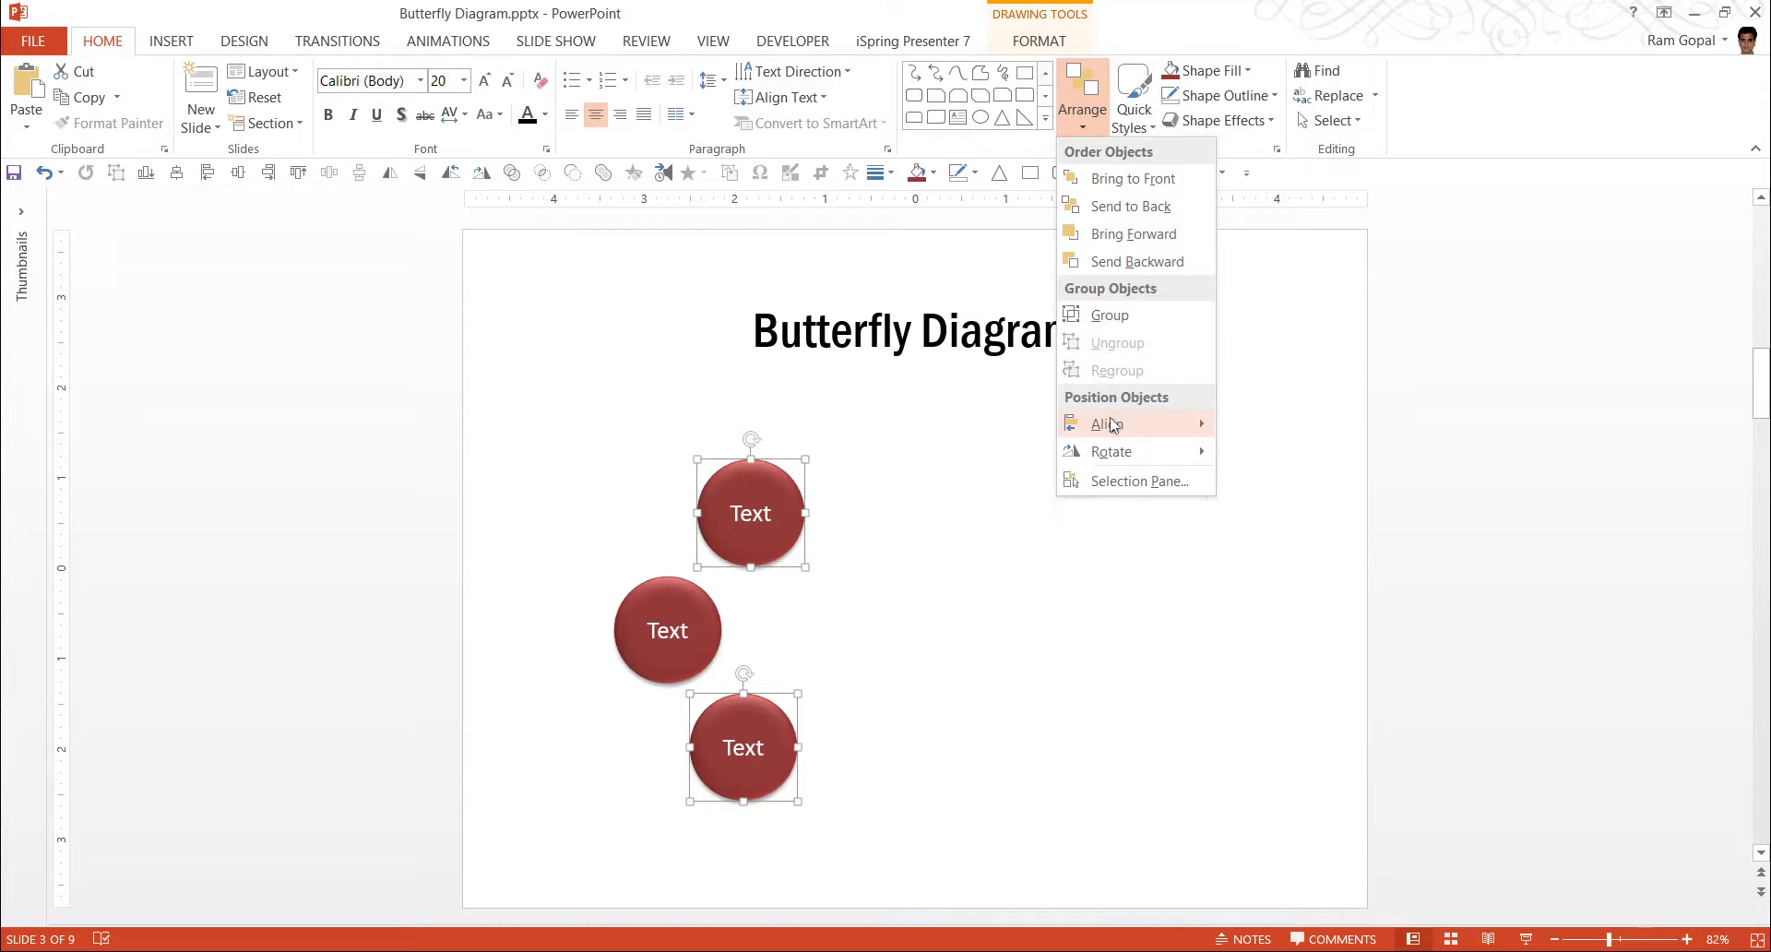
mouse_move(1111, 423)
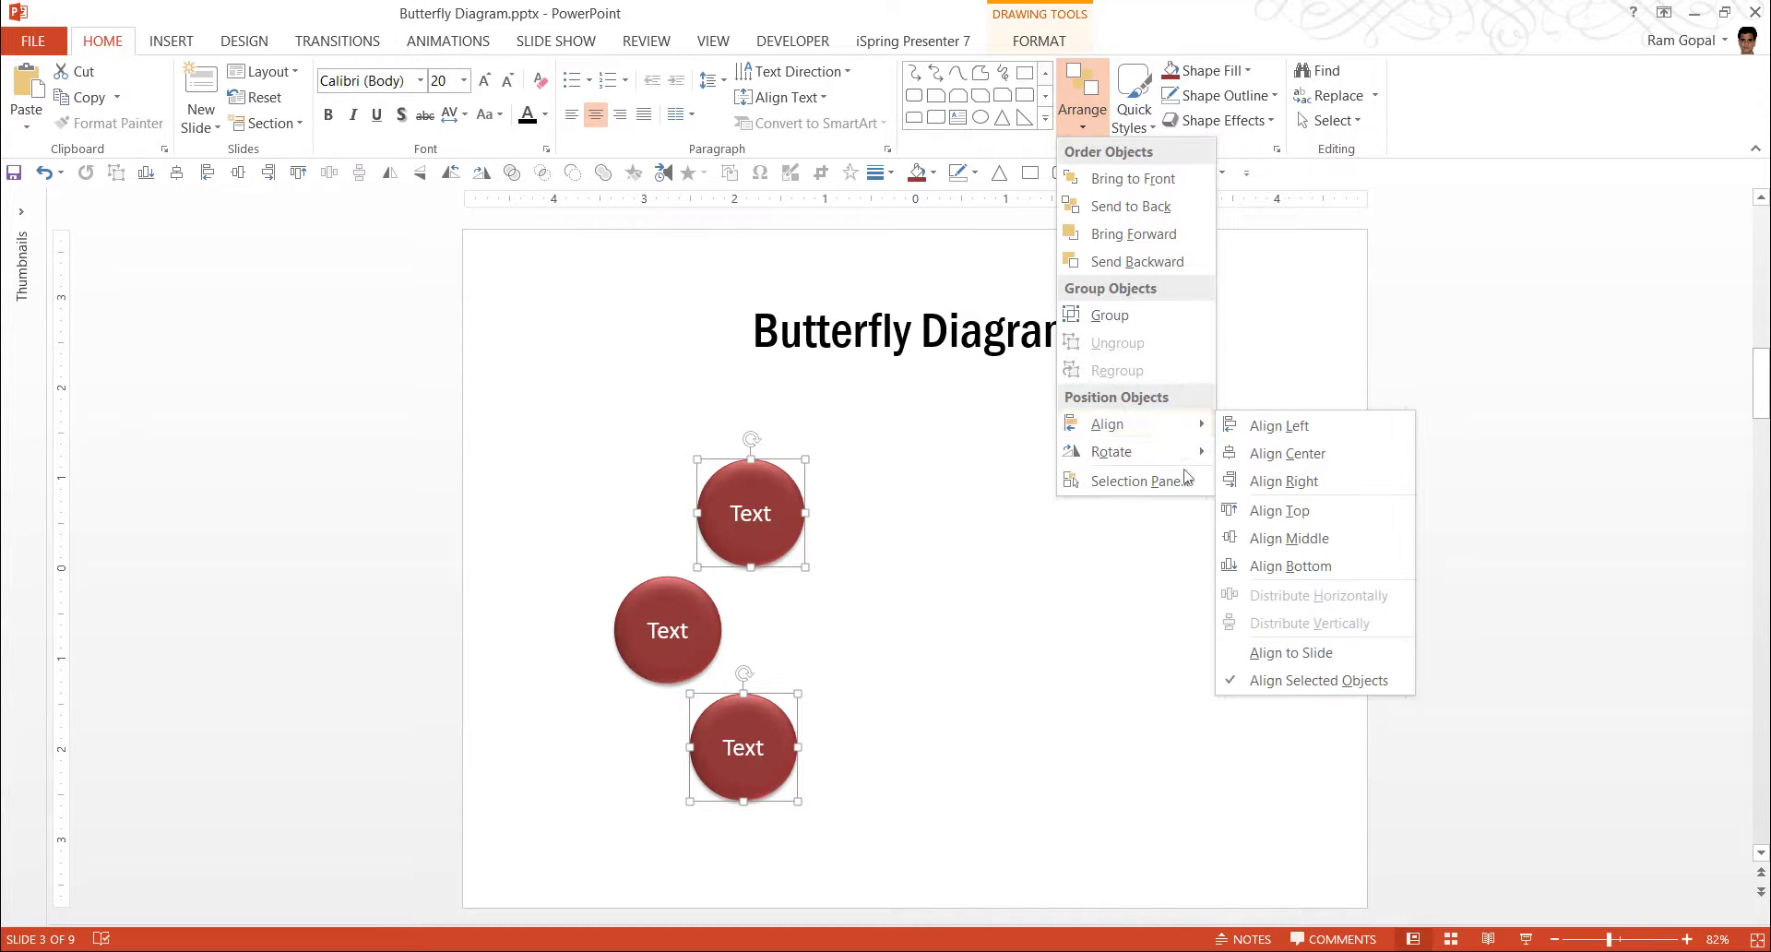
left_click(1266, 426)
left_click(862, 701)
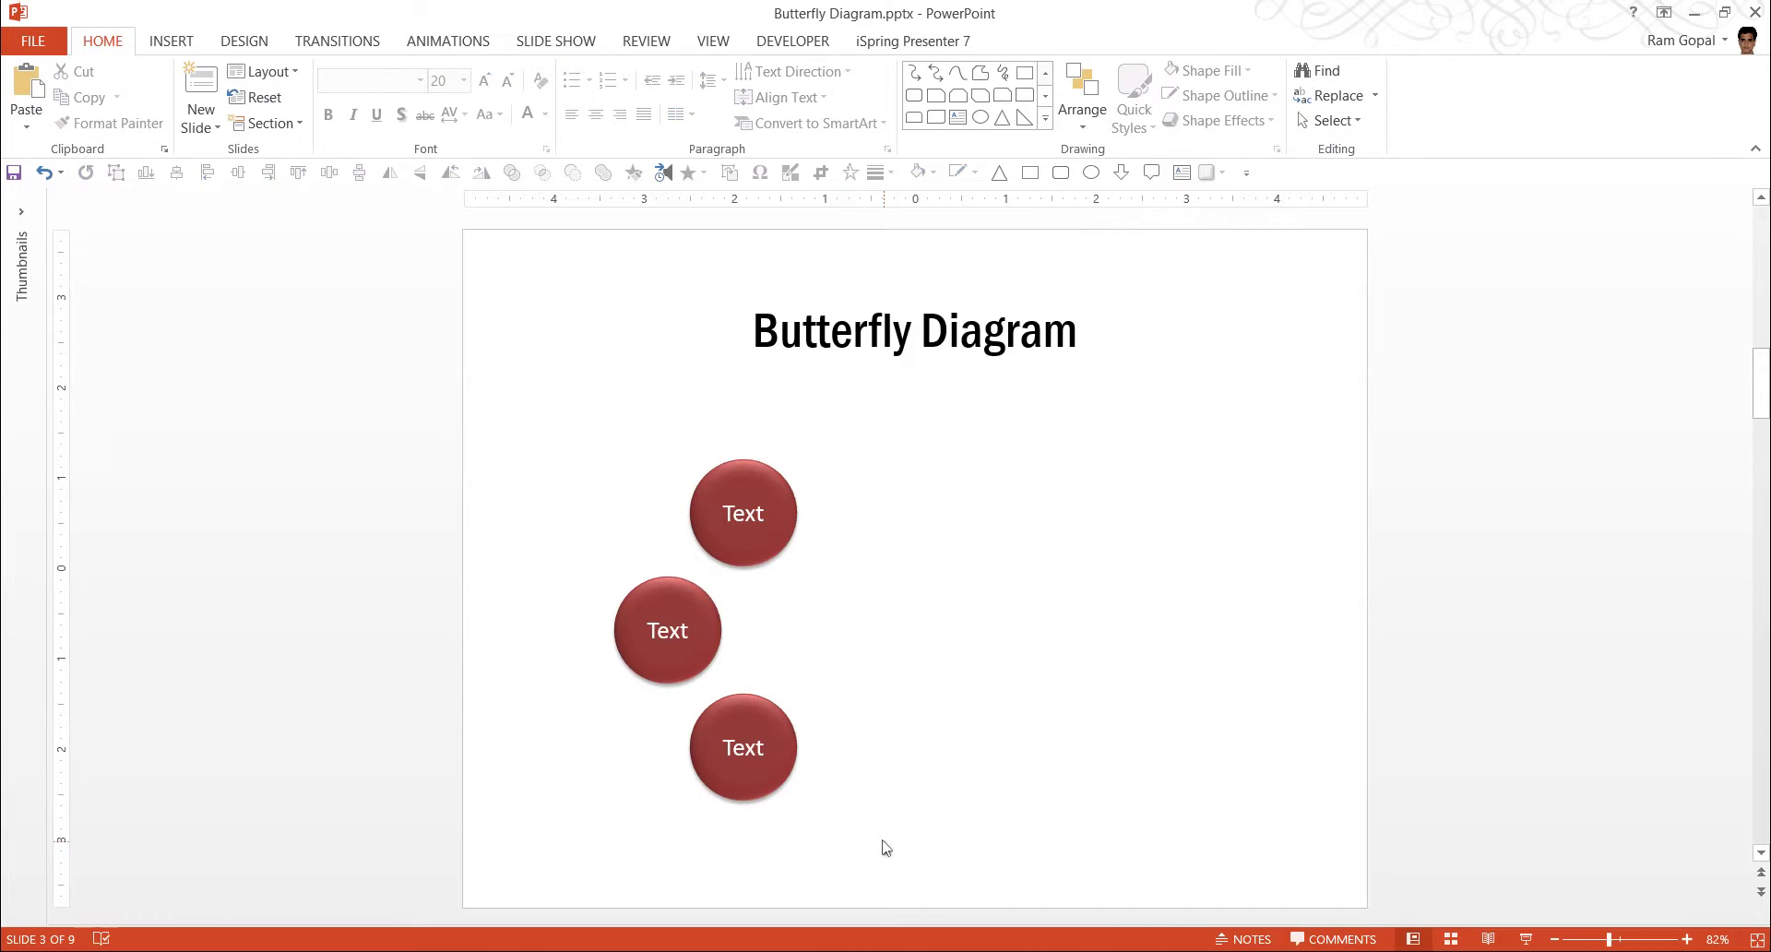
- Distribute all three circles vertically again after the alignment
mouse_move(885, 847)
left_mouse_down()
mouse_move(481, 342)
mouse_move(522, 395)
left_mouse_up()
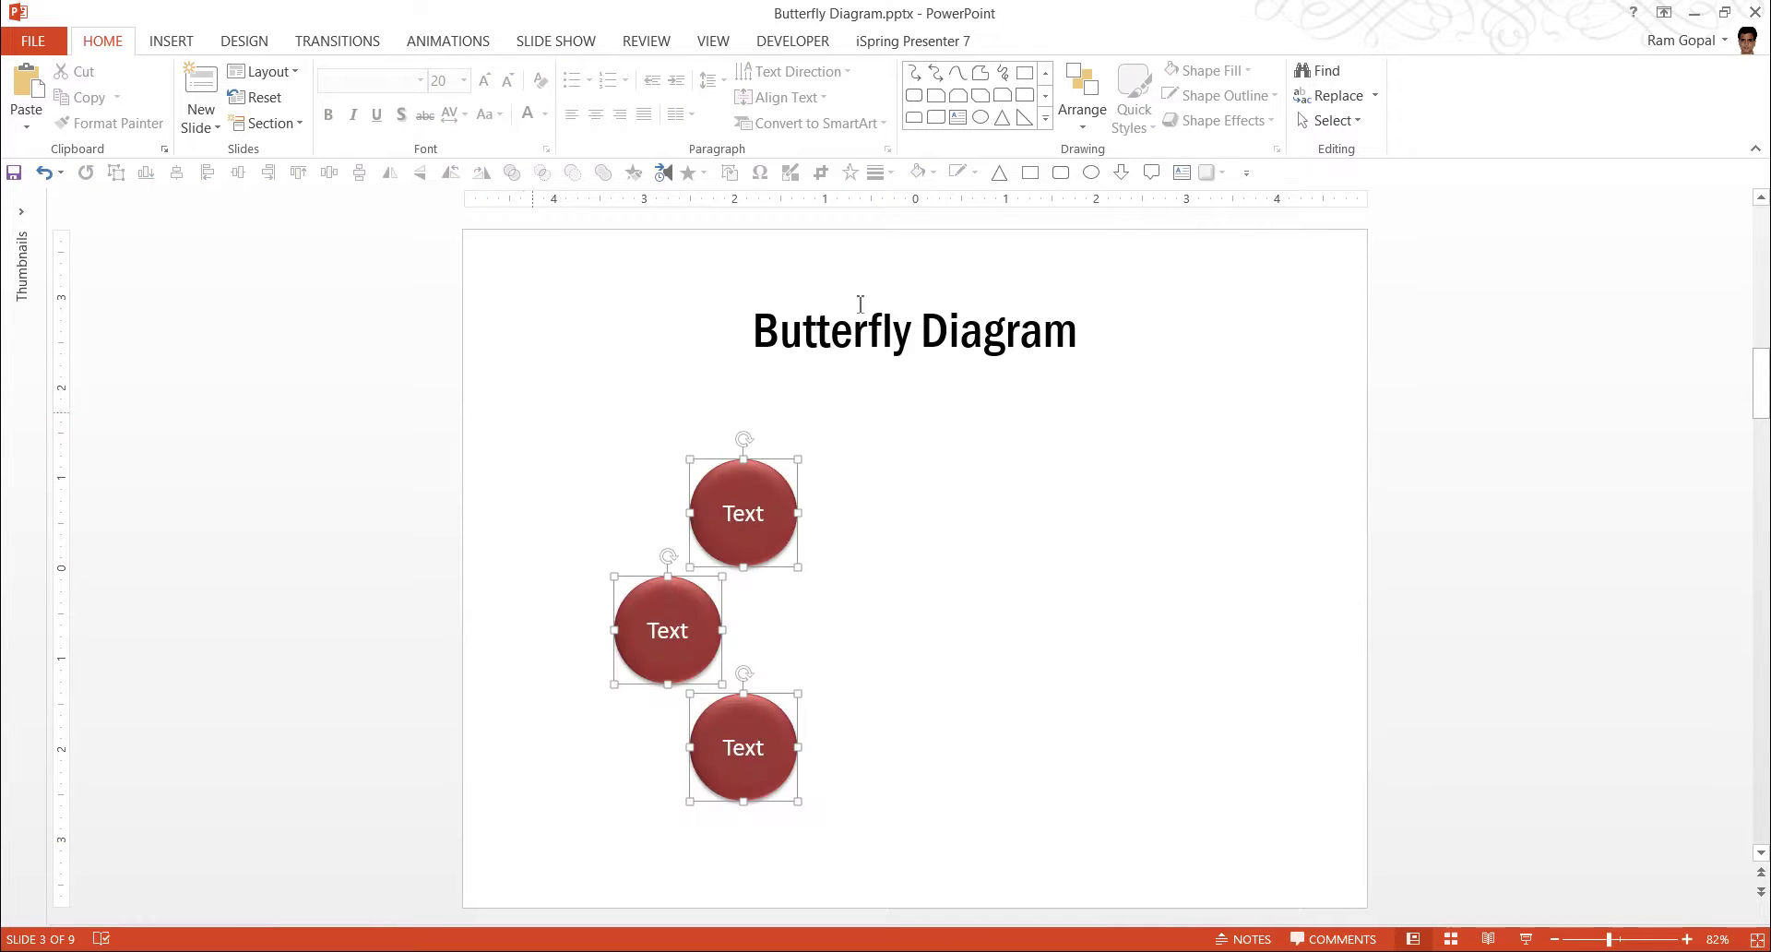
left_click(1077, 97)
mouse_move(1135, 425)
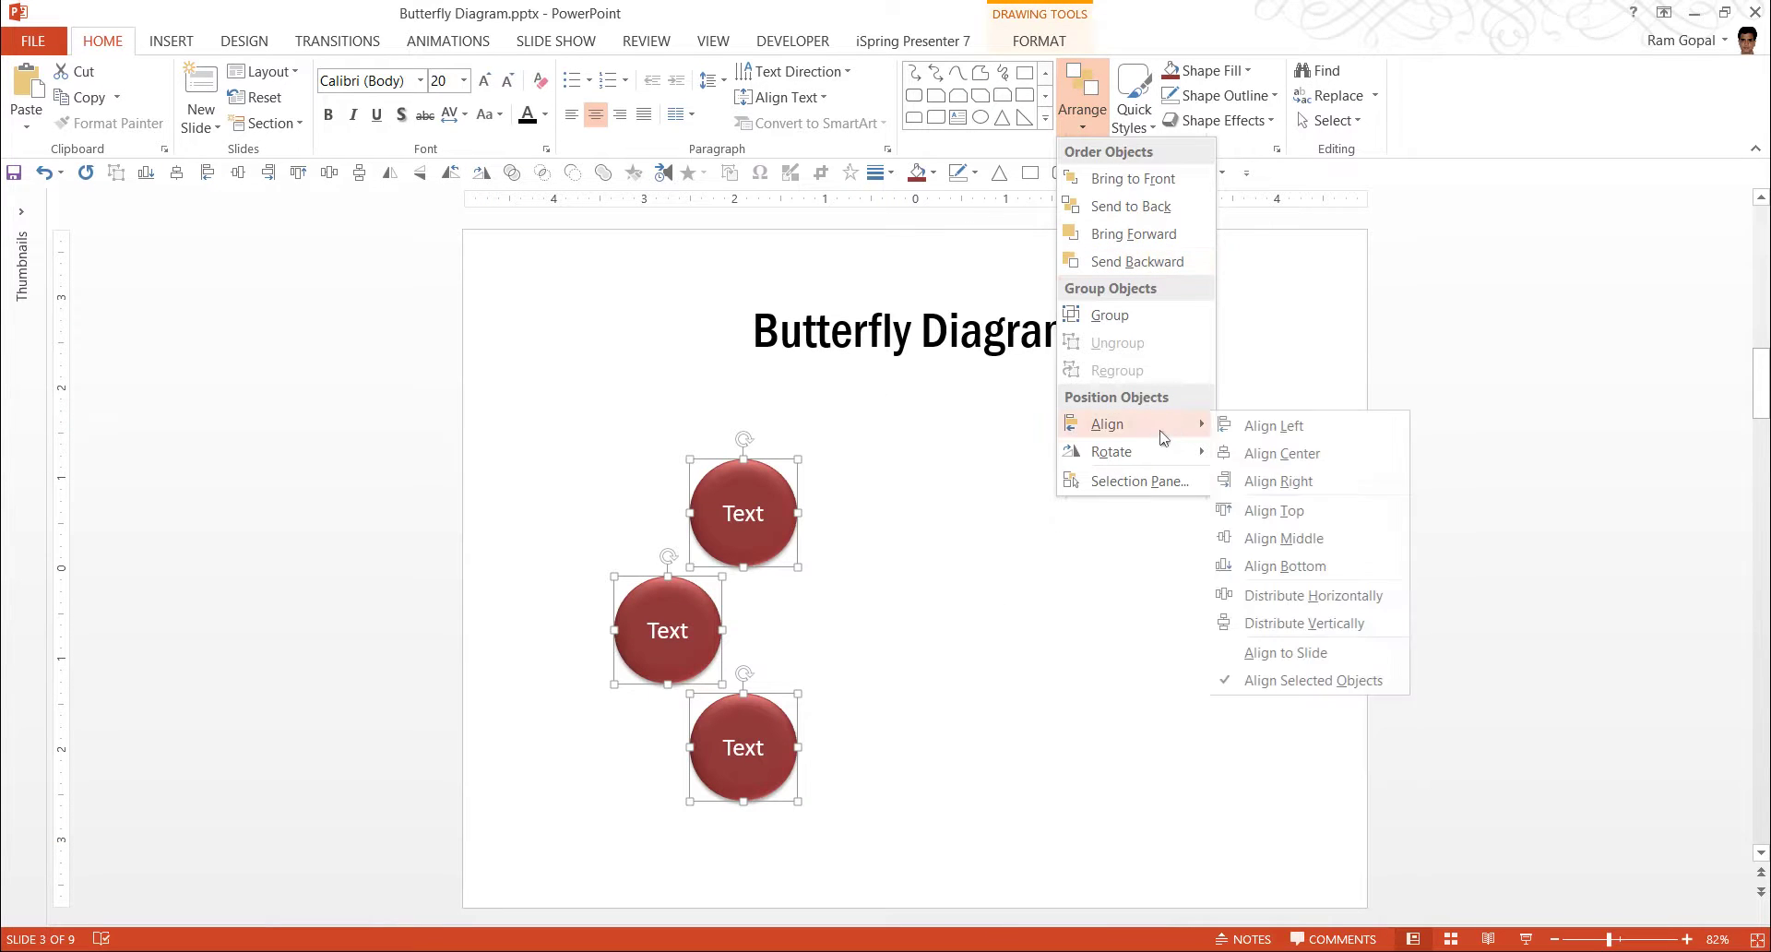
left_click(1309, 620)
left_click(1093, 646)
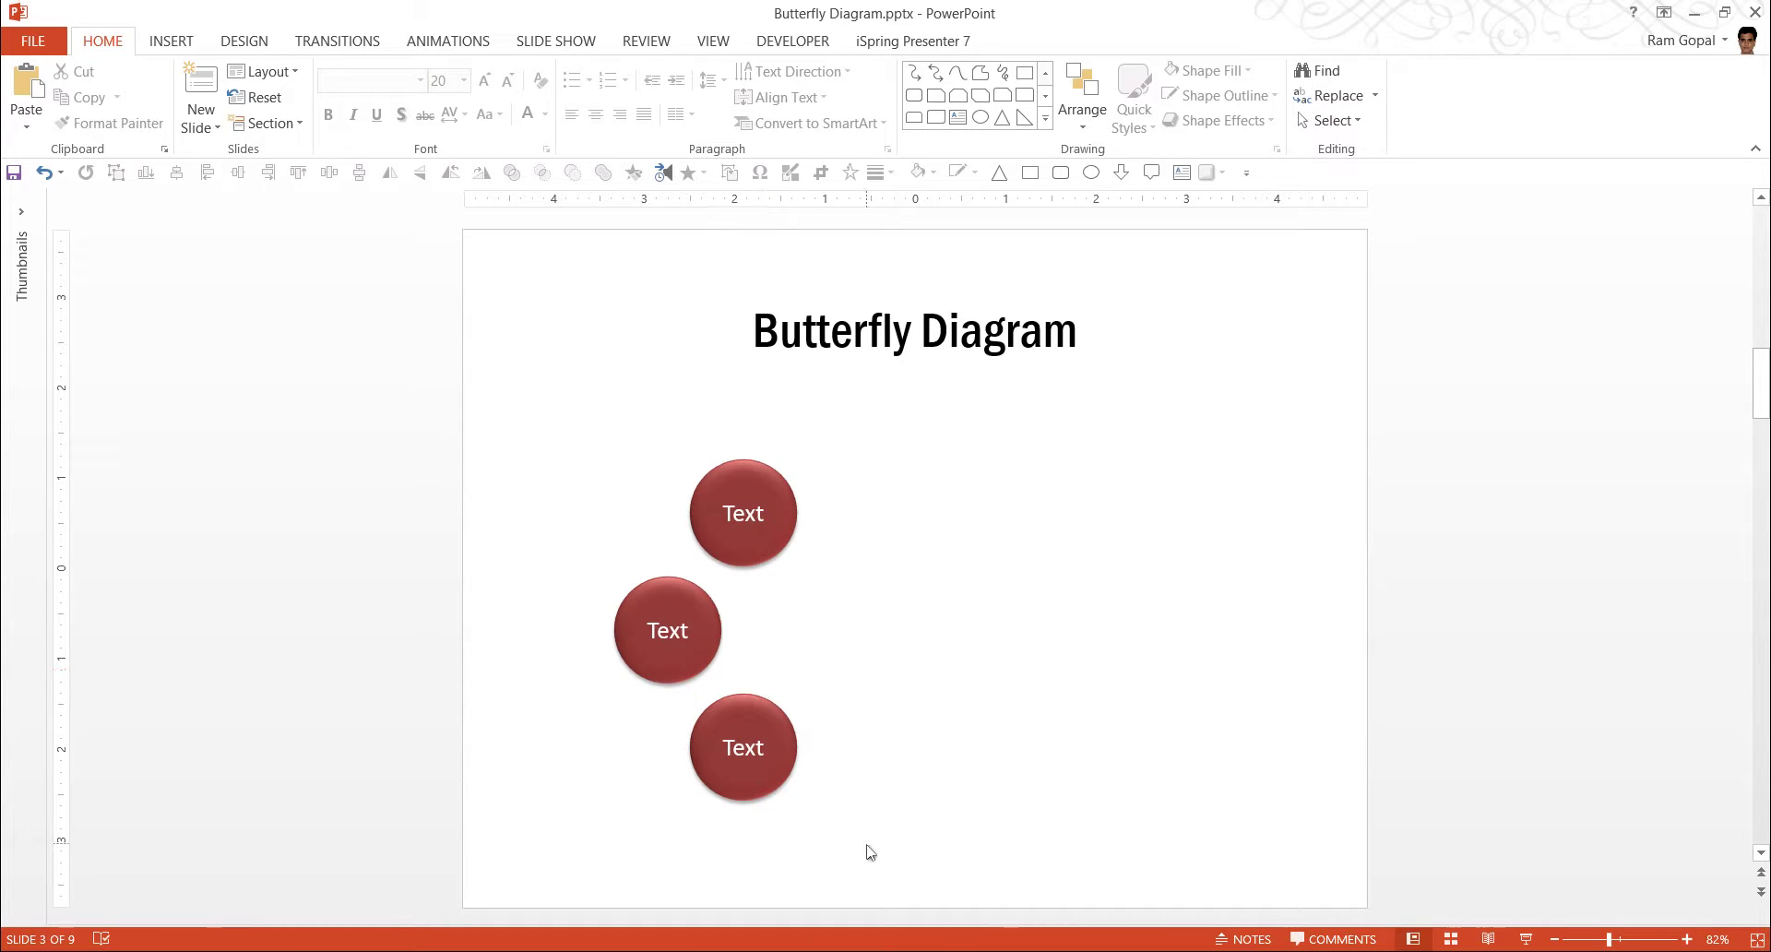
- Group the three circles into one object
mouse_move(870, 856)
left_mouse_down()
mouse_move(587, 548)
mouse_move(573, 413)
left_mouse_up()
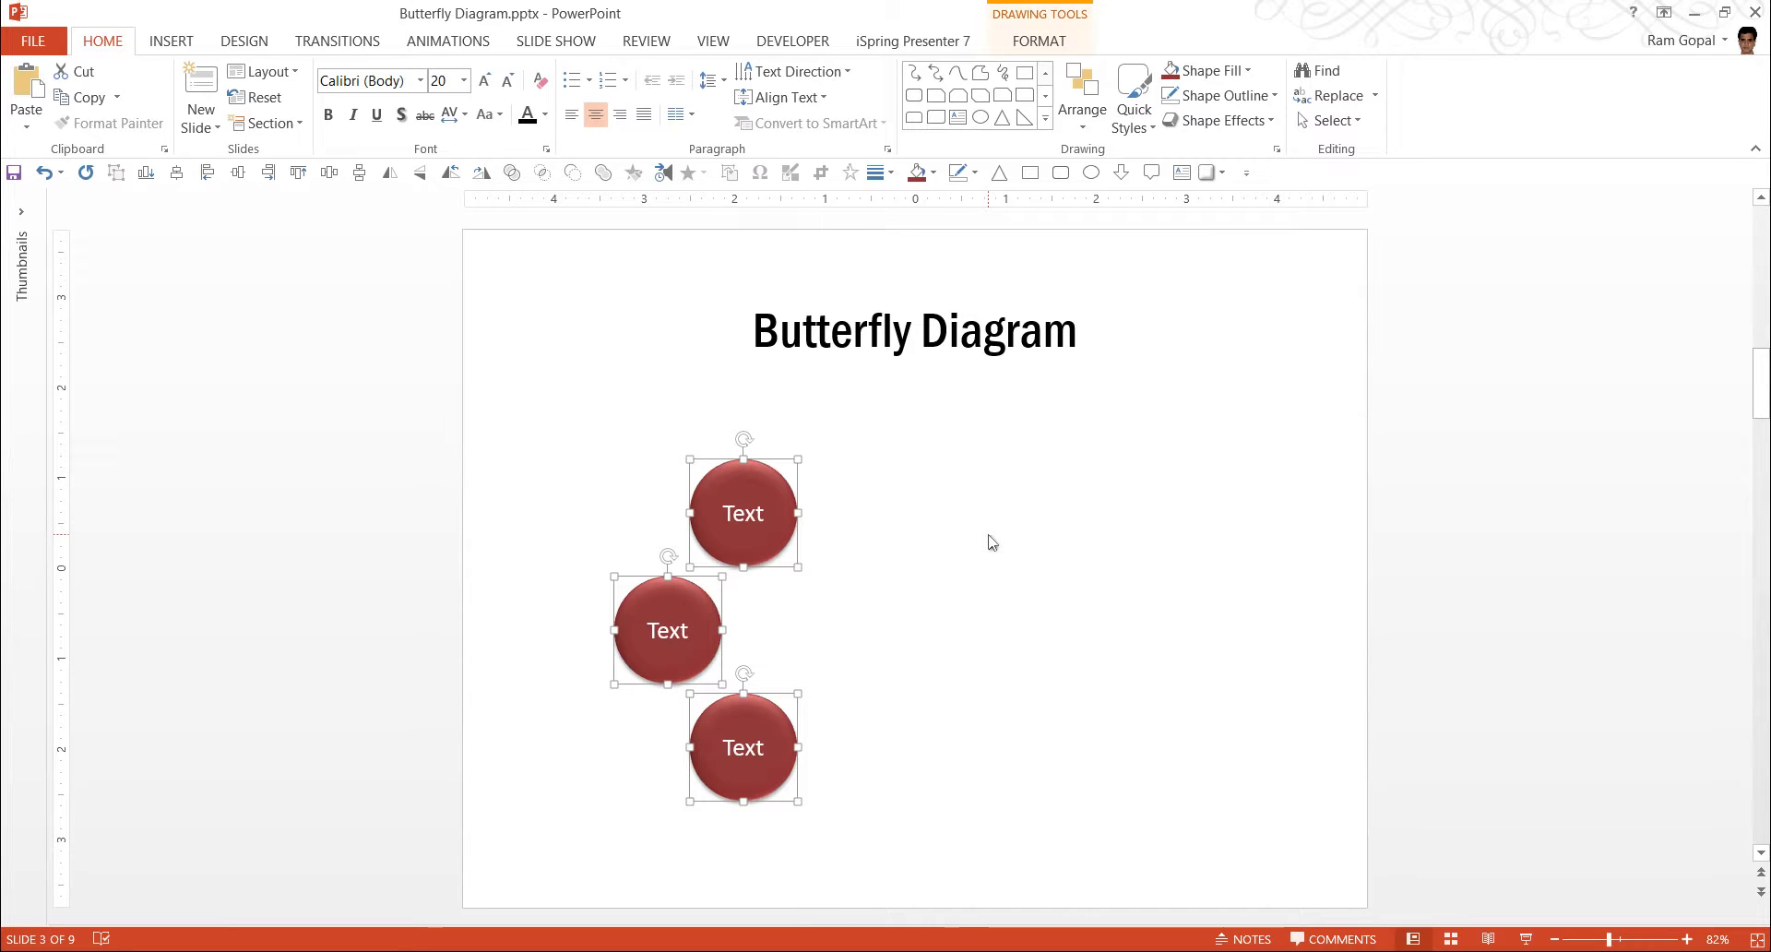
key("ctrl+g")
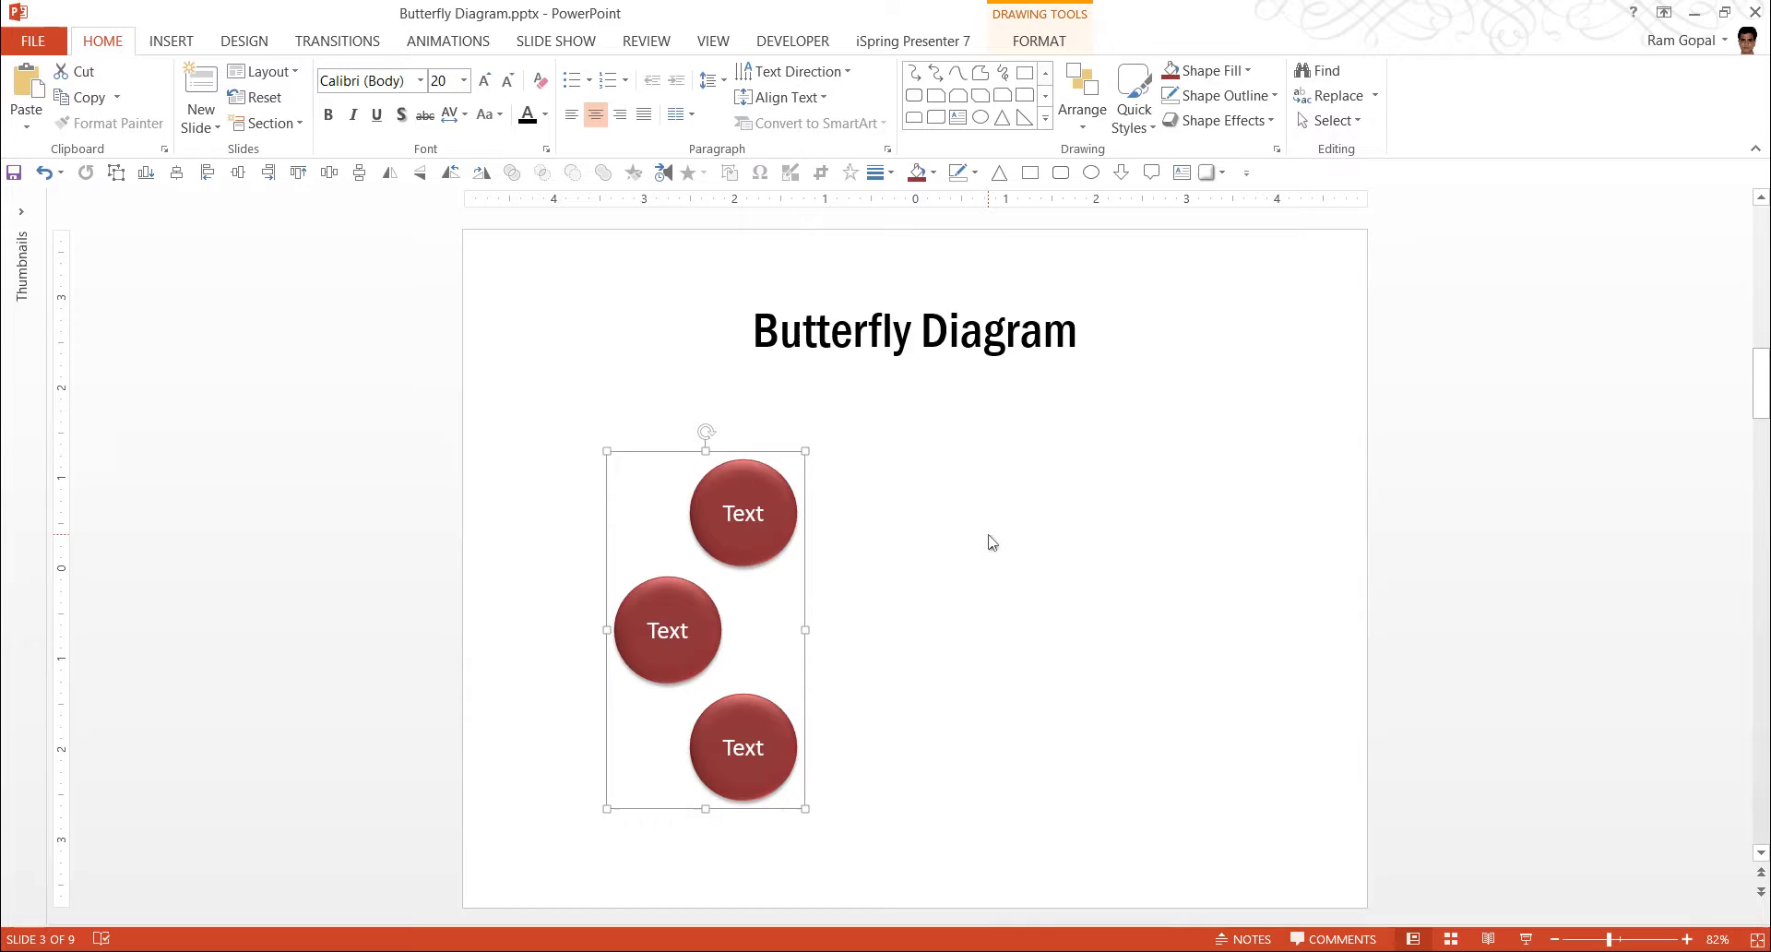
left_click(989, 536)
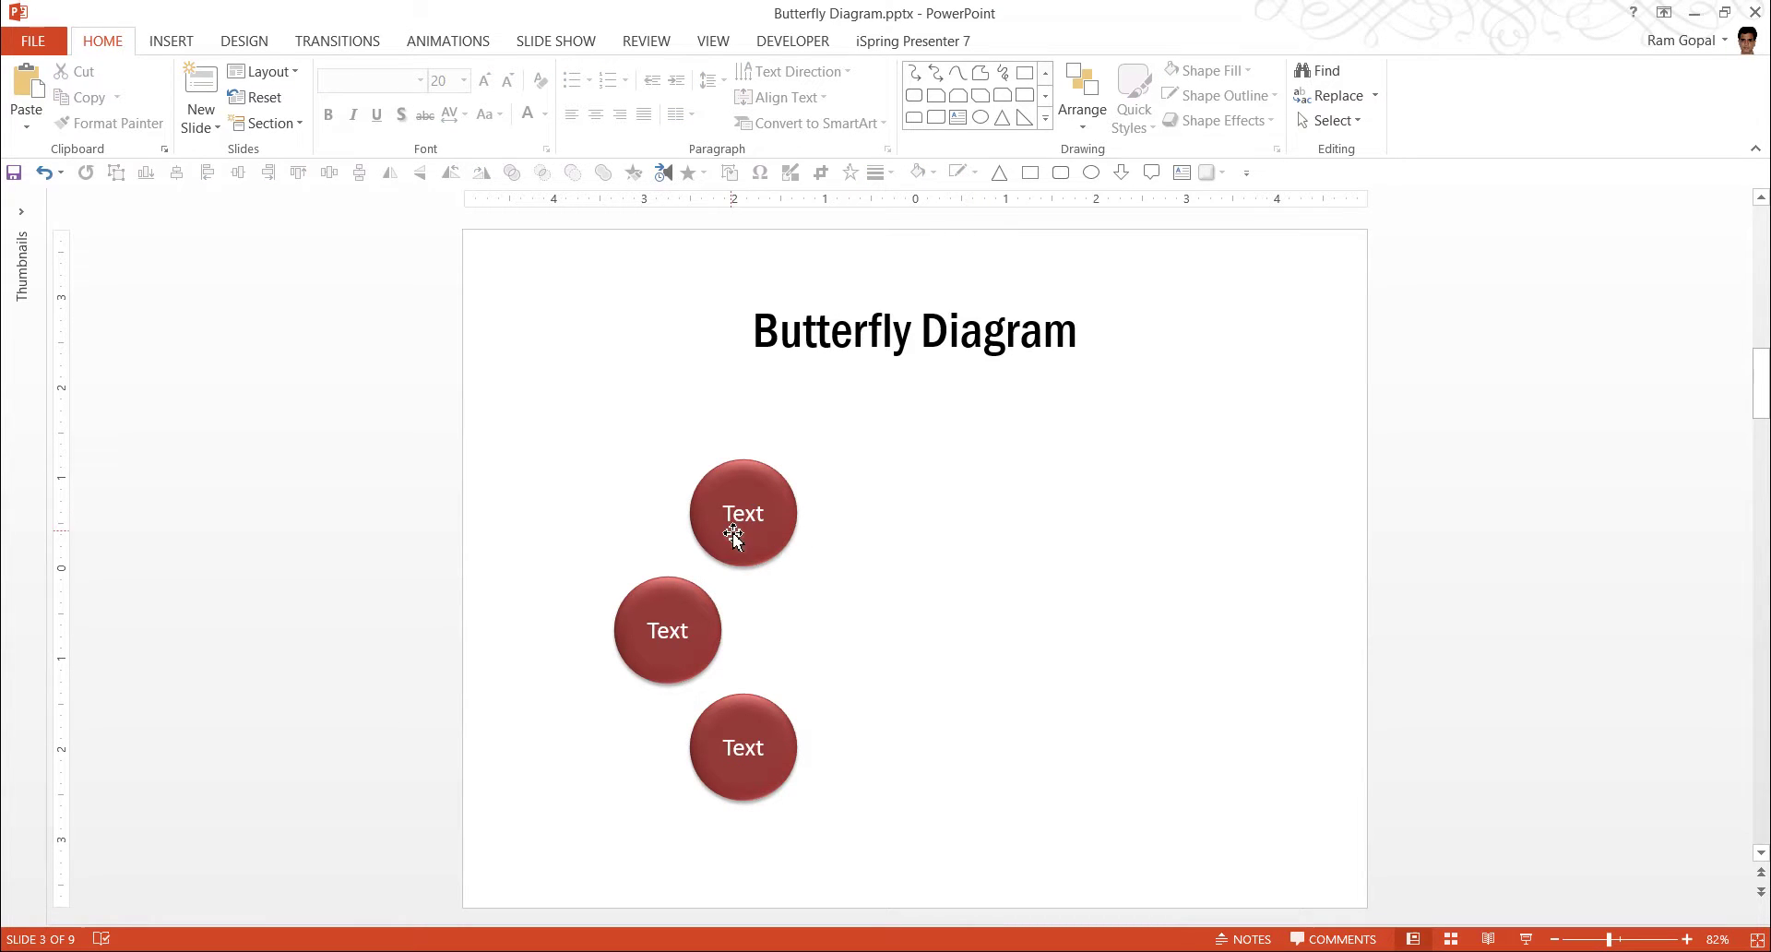
- Draw an isosceles triangle in the empty area beside the circles and rotate it right 90°
left_click(1045, 119)
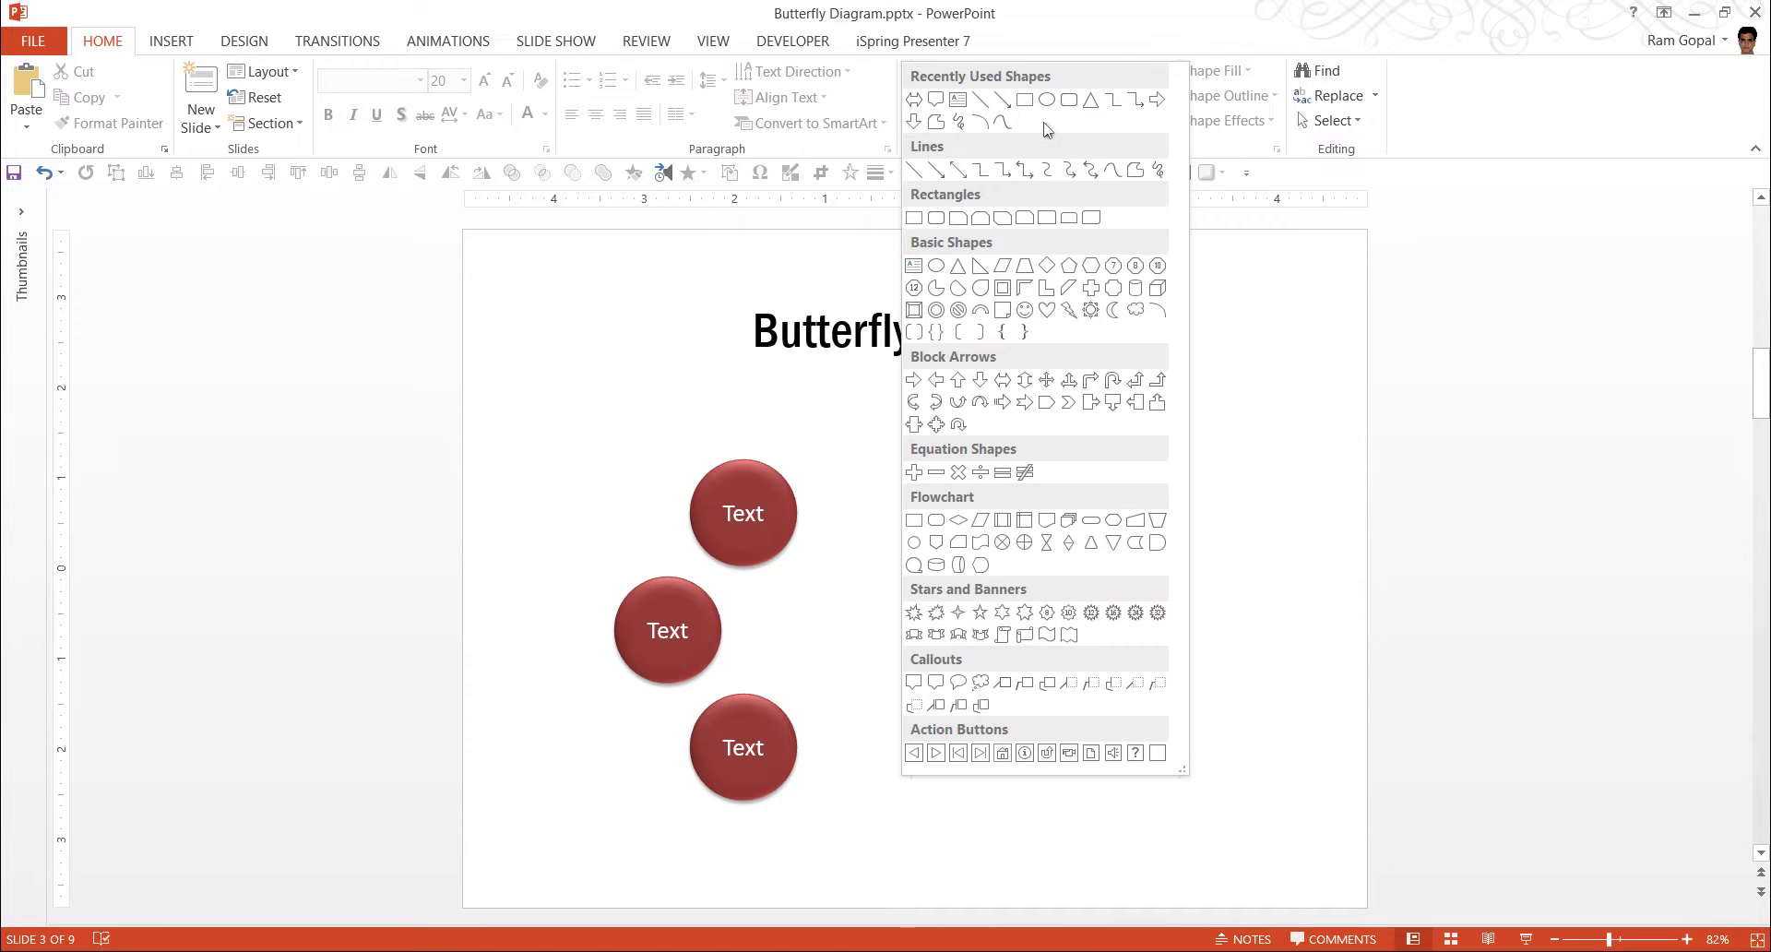
left_click(960, 267)
mouse_move(895, 481)
left_mouse_down()
mouse_move(1217, 769)
mouse_move(1198, 761)
left_mouse_up()
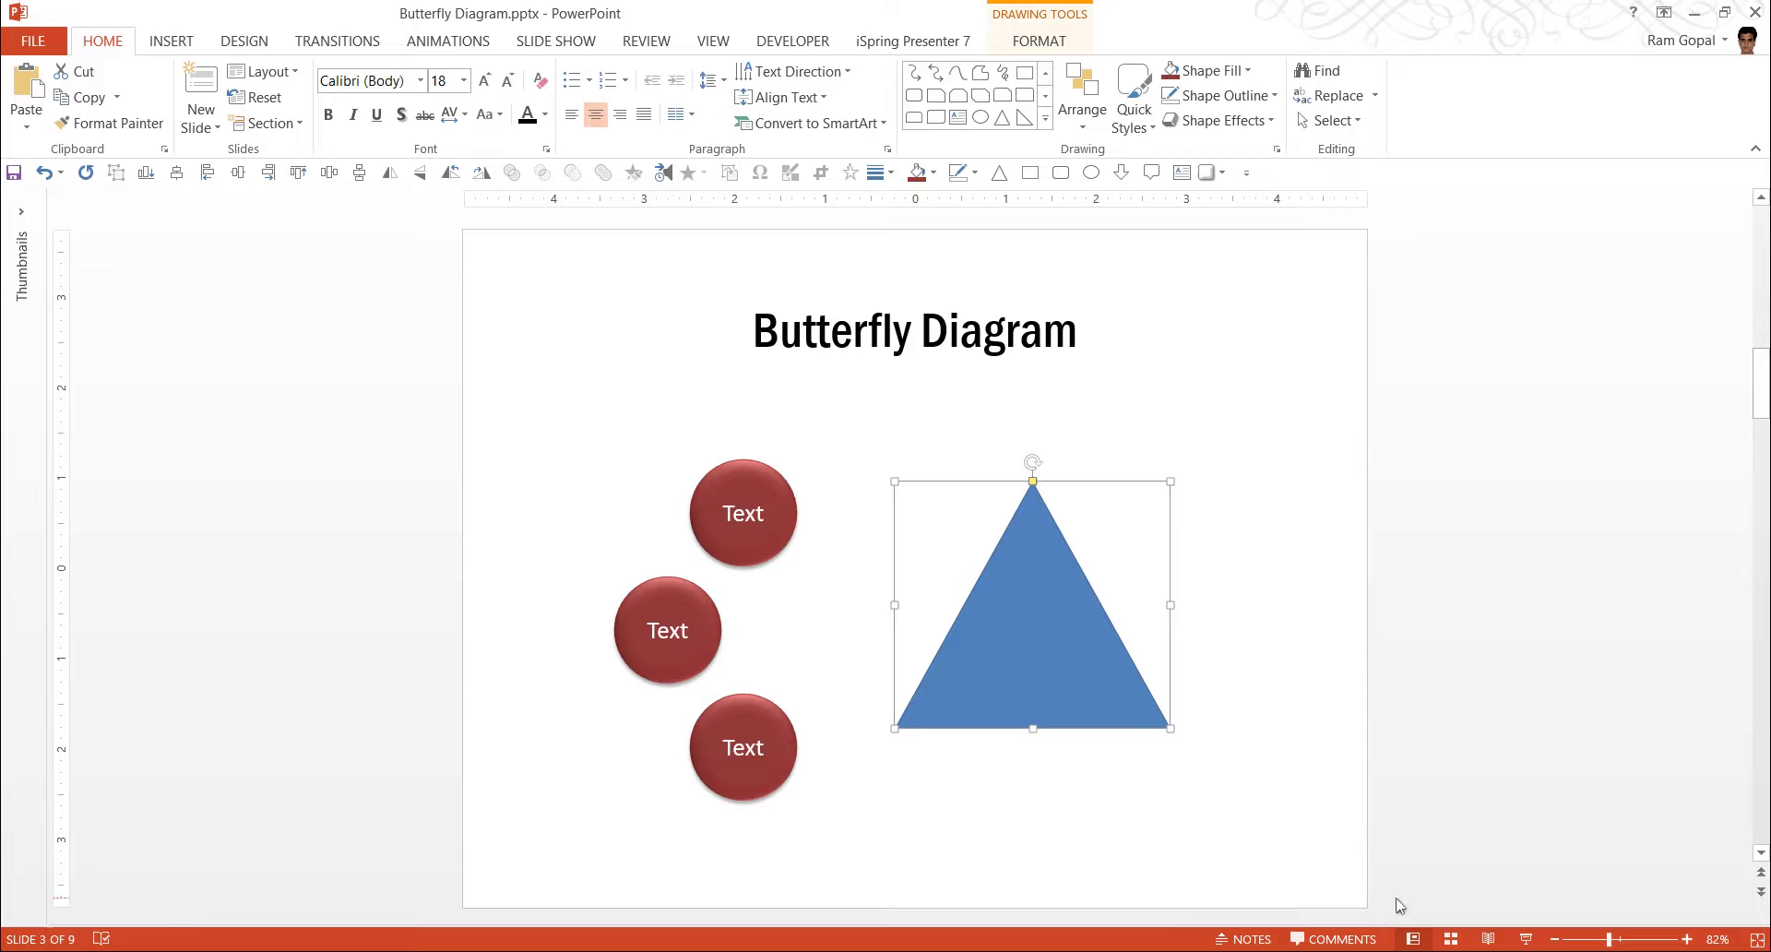
left_click(1086, 103)
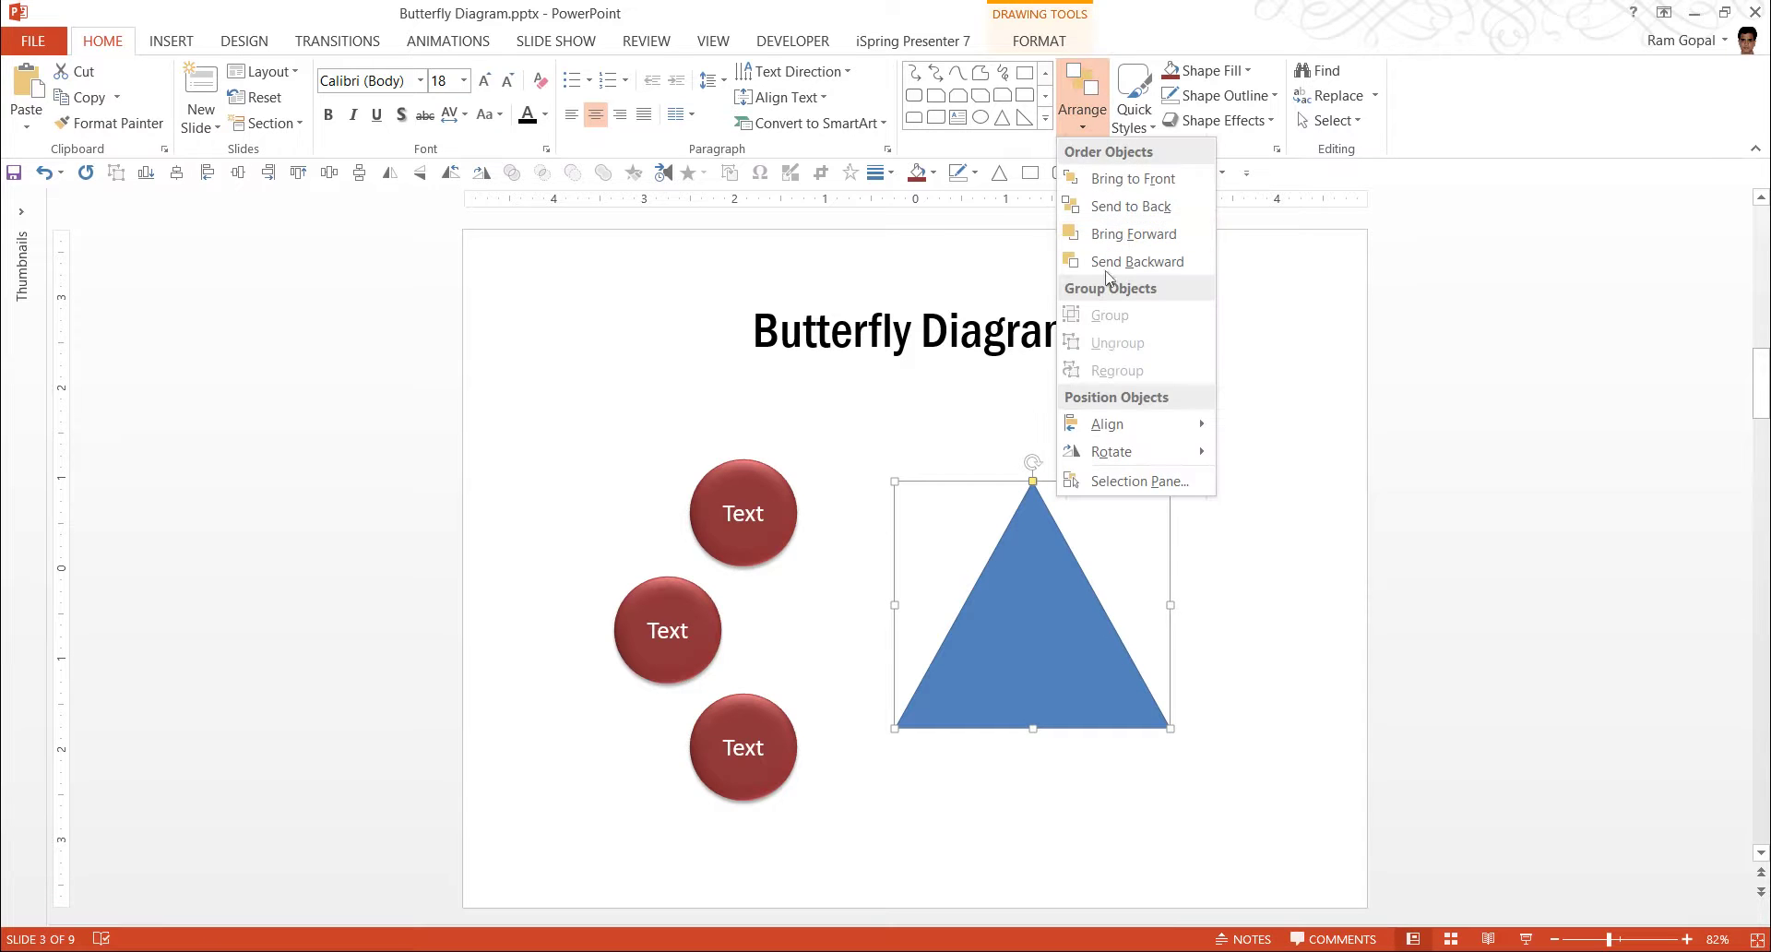
mouse_move(1118, 451)
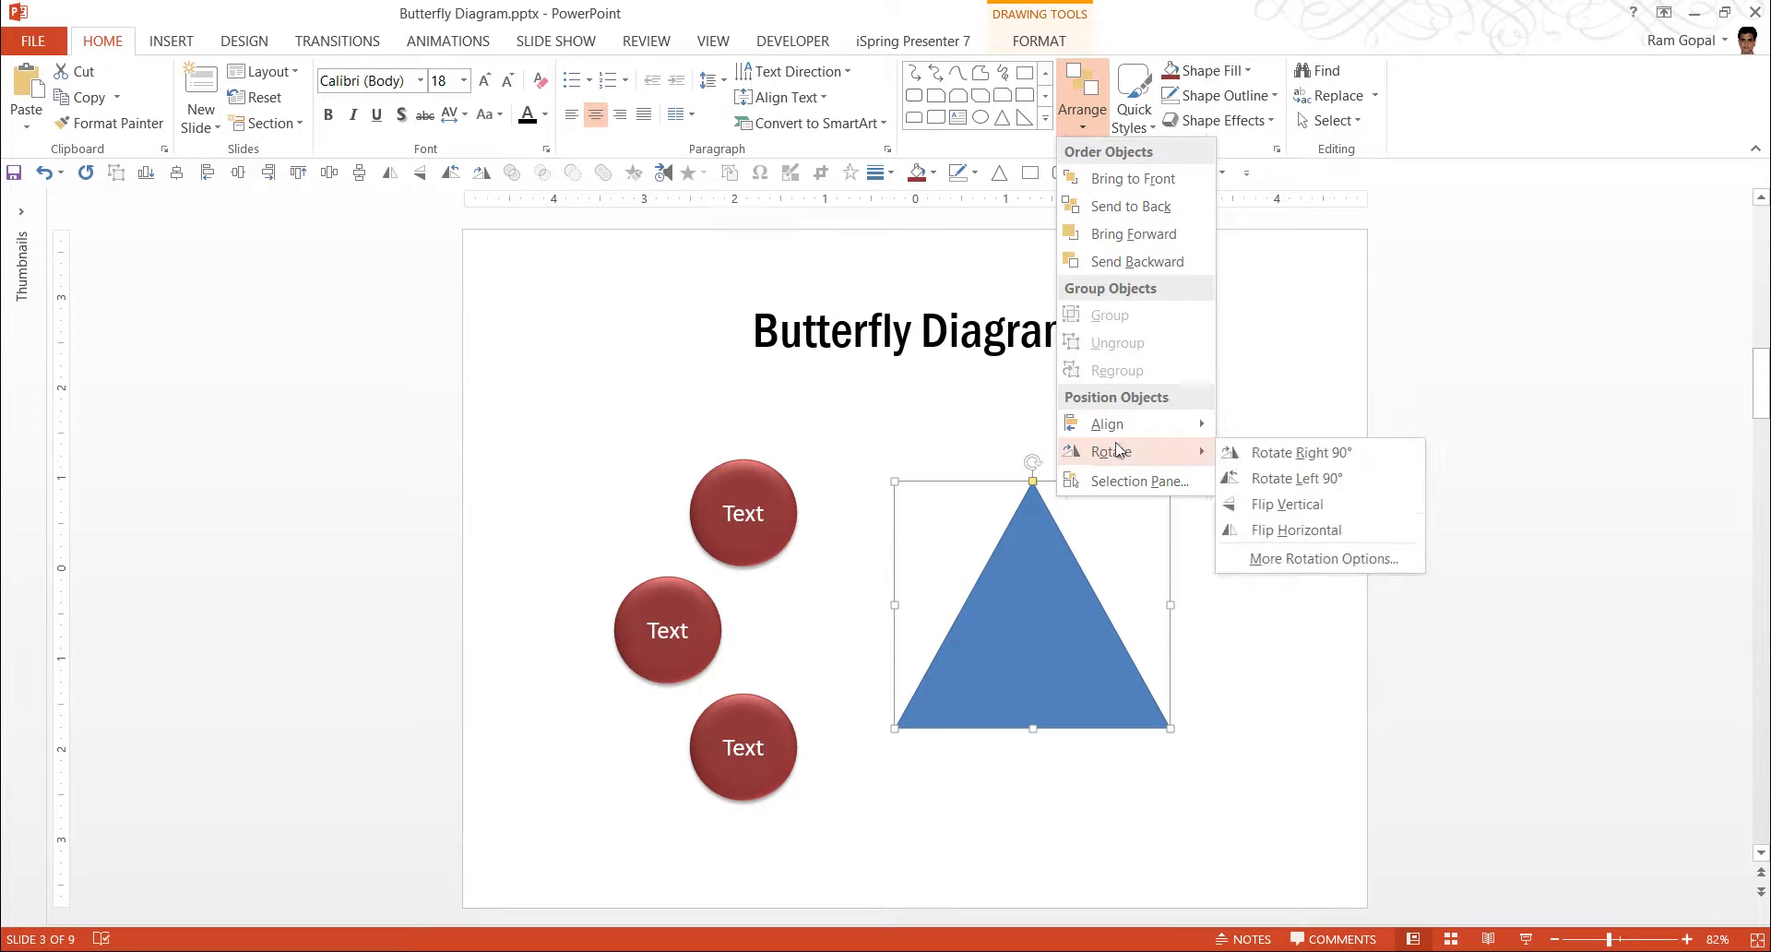
left_click(1280, 452)
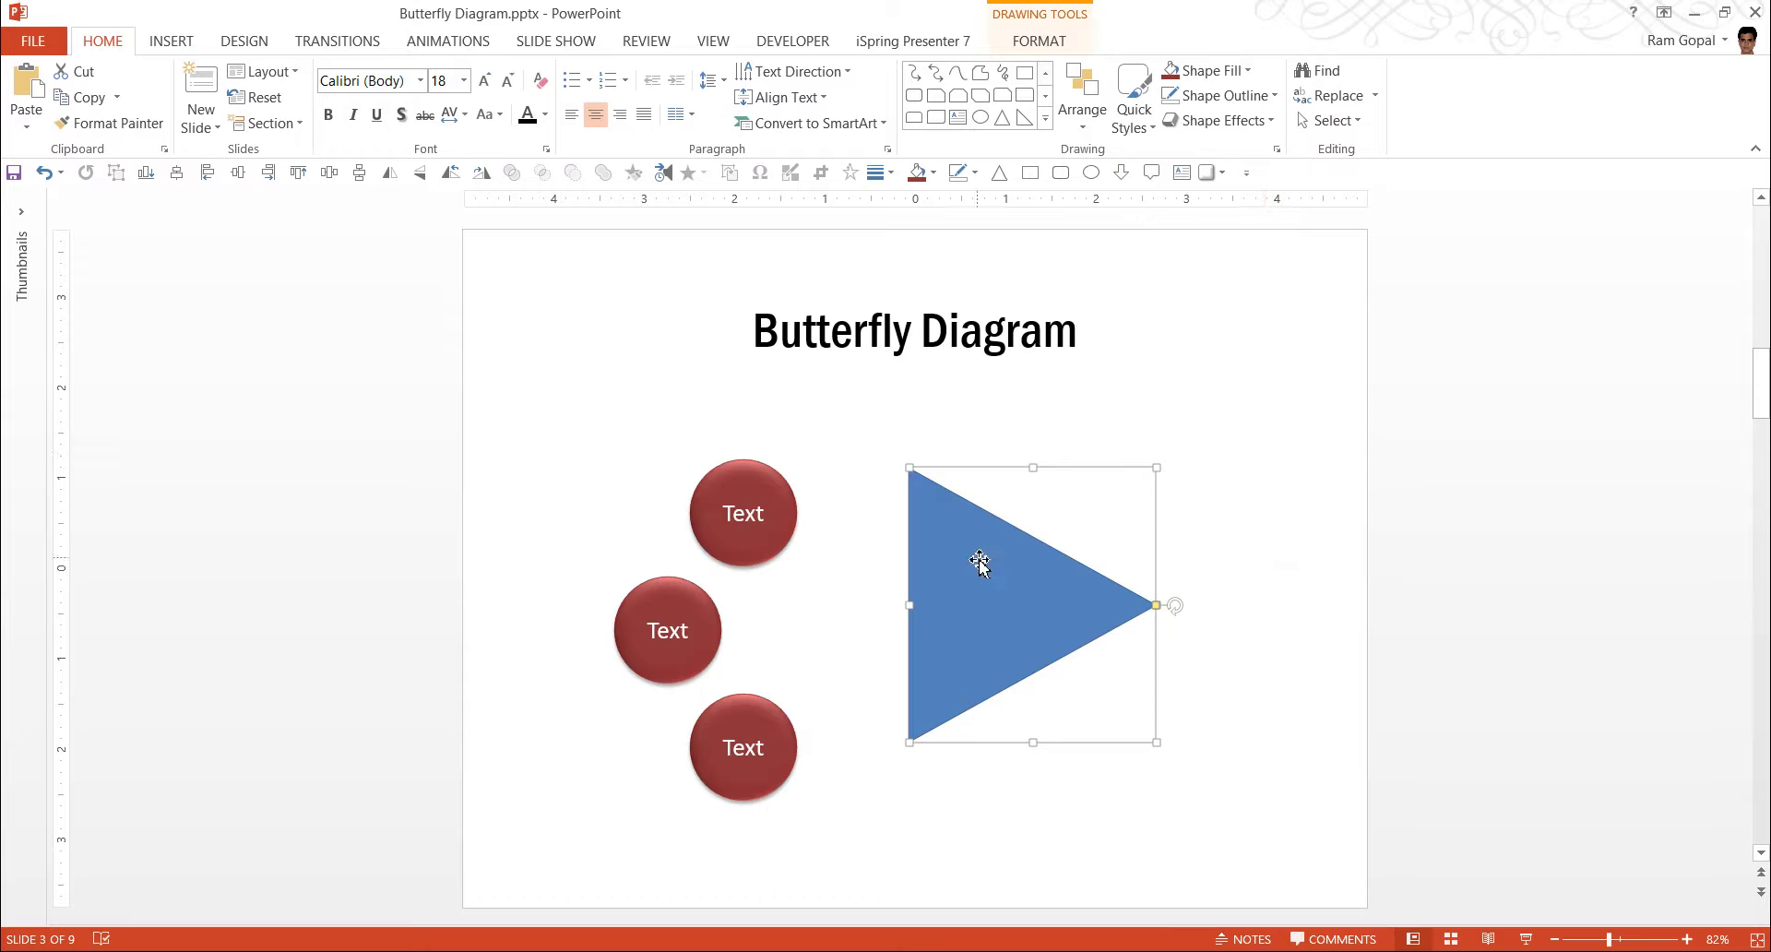
- Move the triangle over the circle group so it overlaps the circles, and align the two objects to their middle
left_click_drag(984, 569, 787, 600)
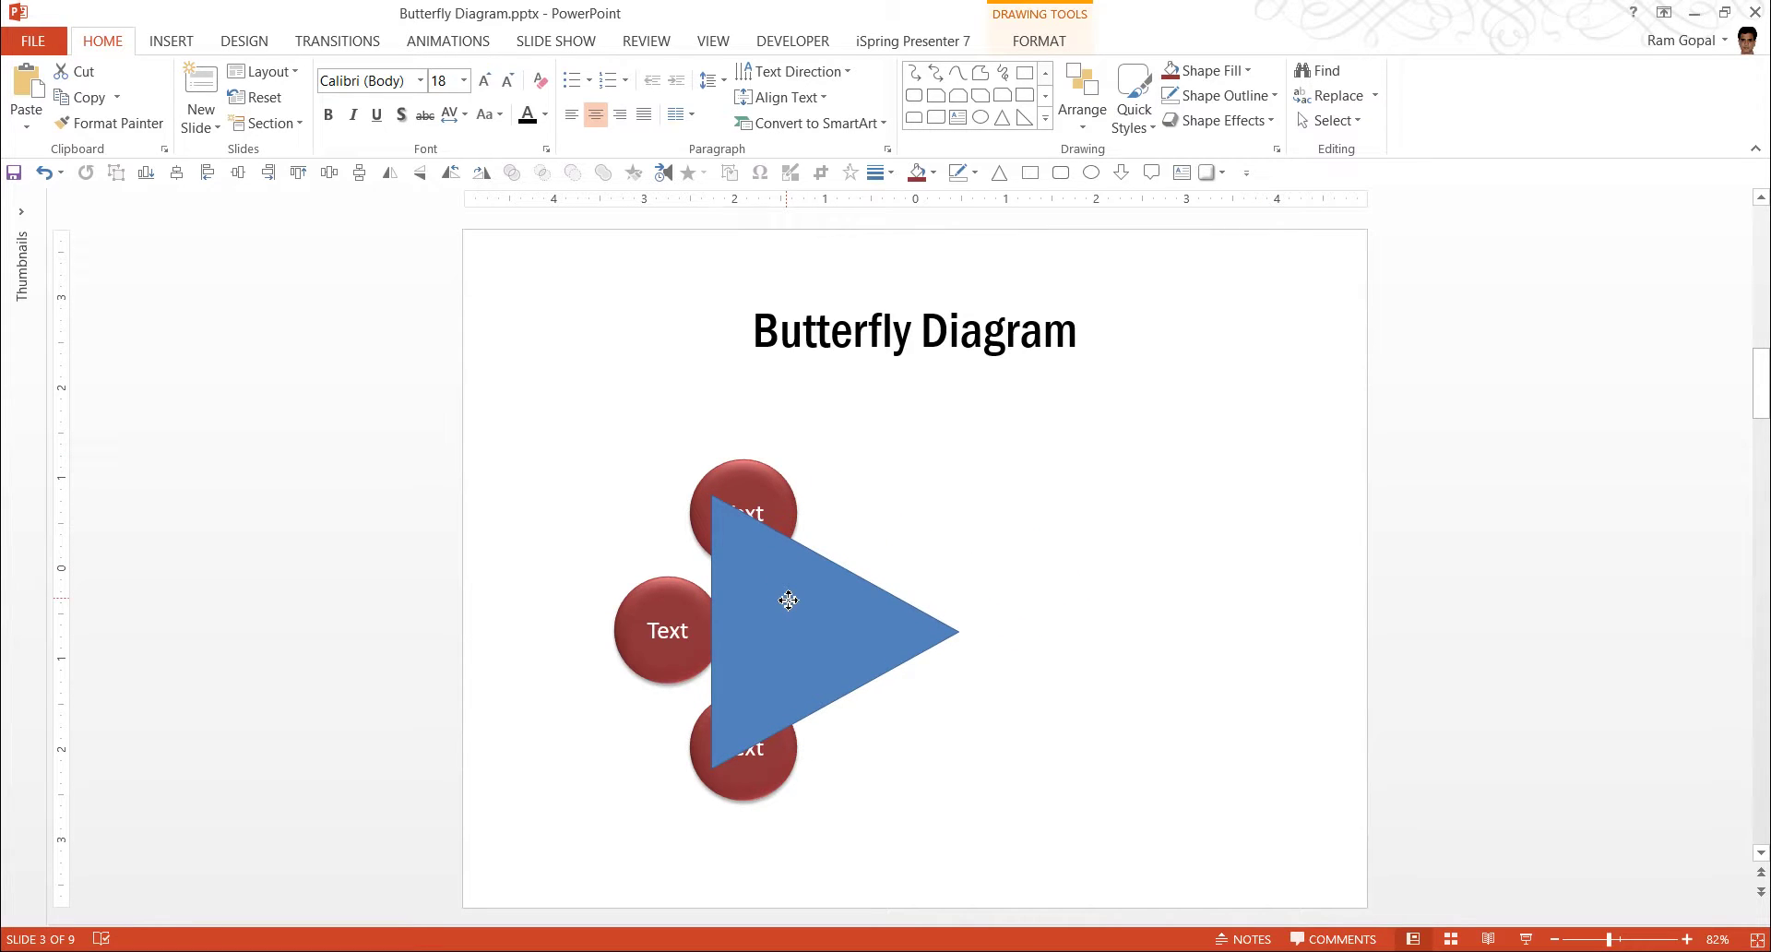
left_click_drag(787, 593, 790, 594)
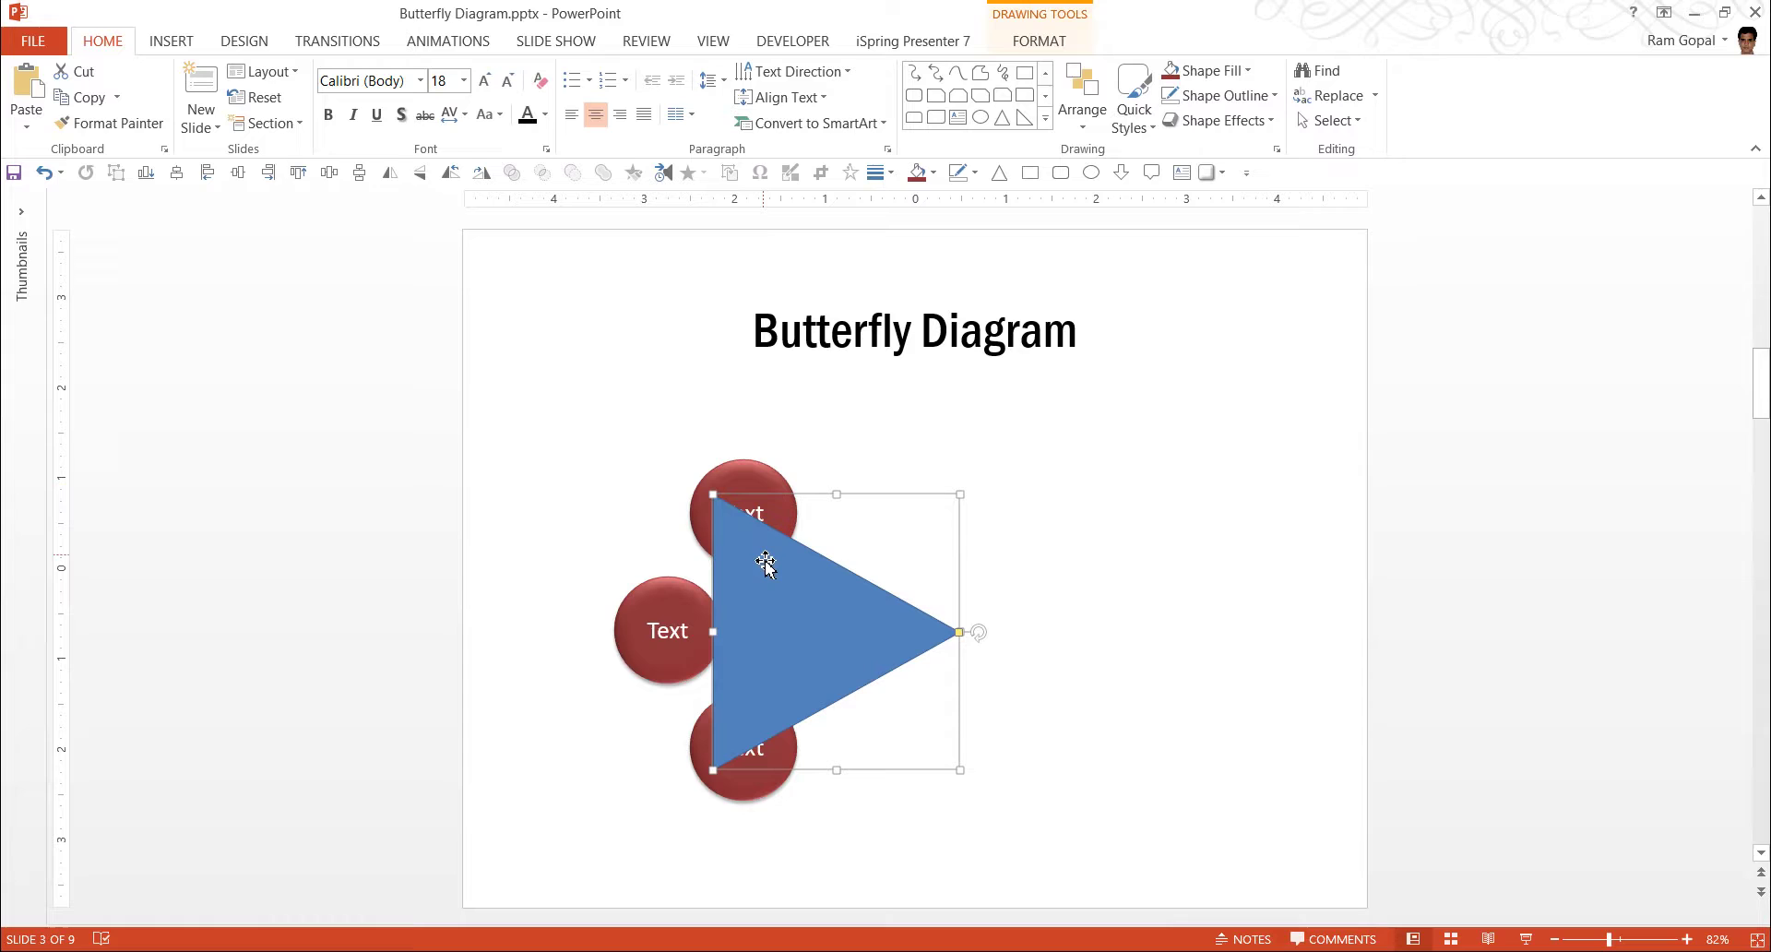
left_click(763, 474, "shift")
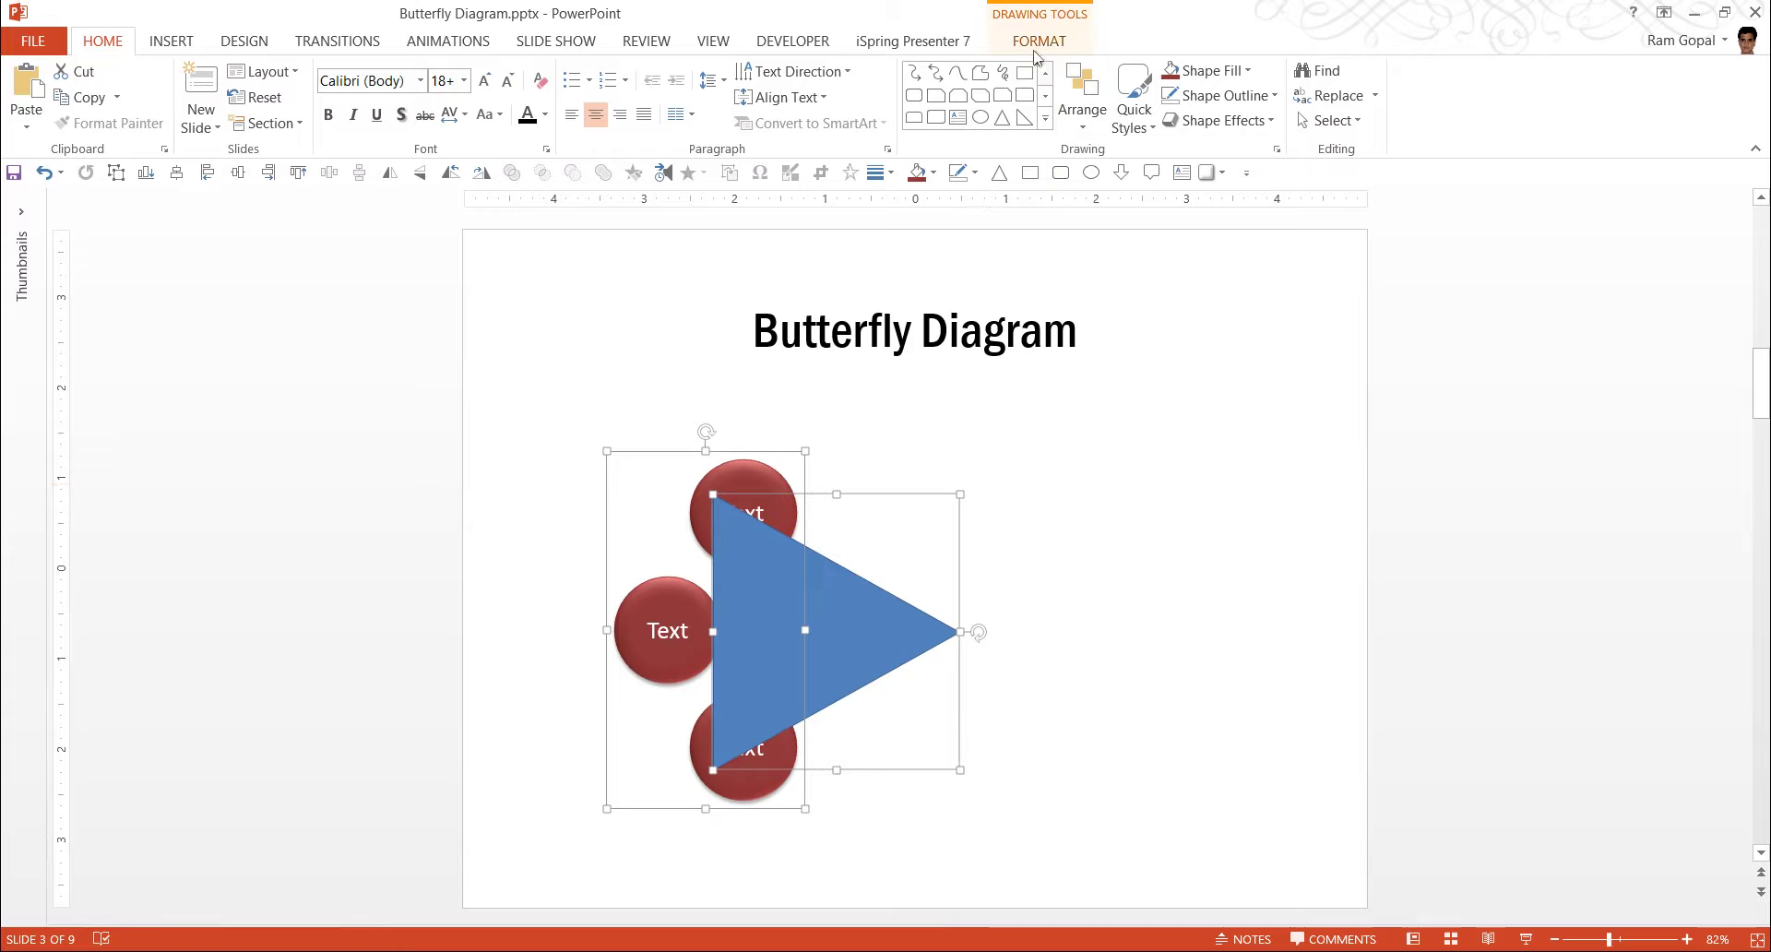
left_click(1106, 104)
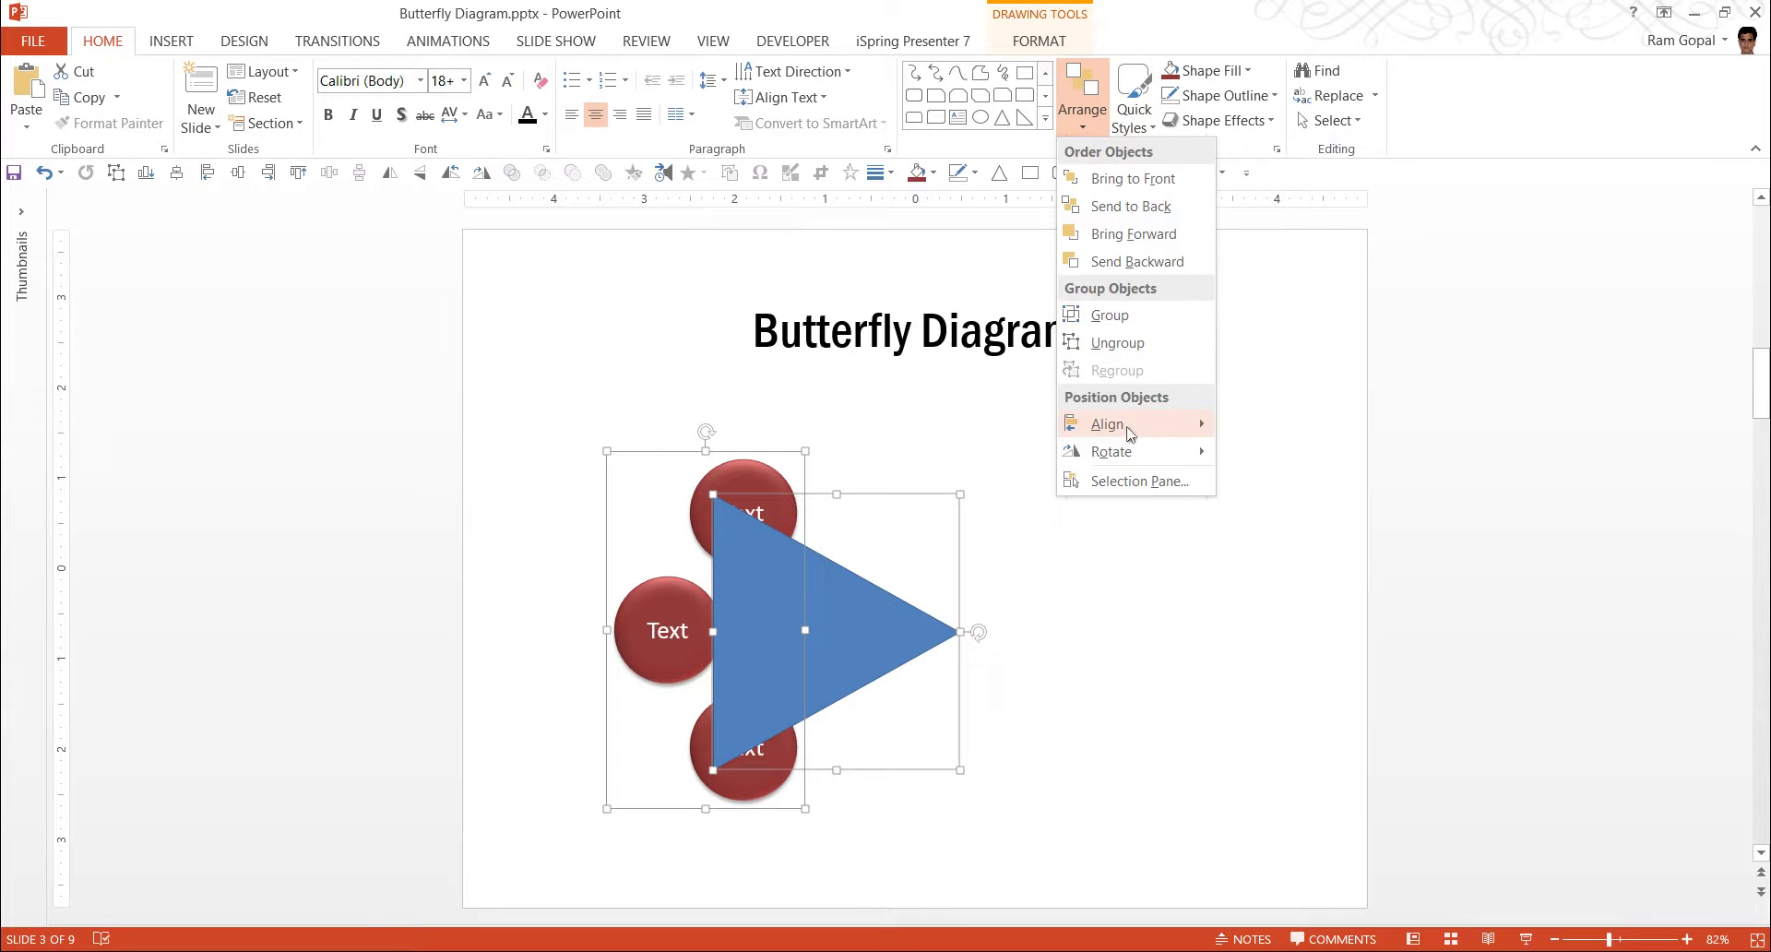
mouse_move(1116, 424)
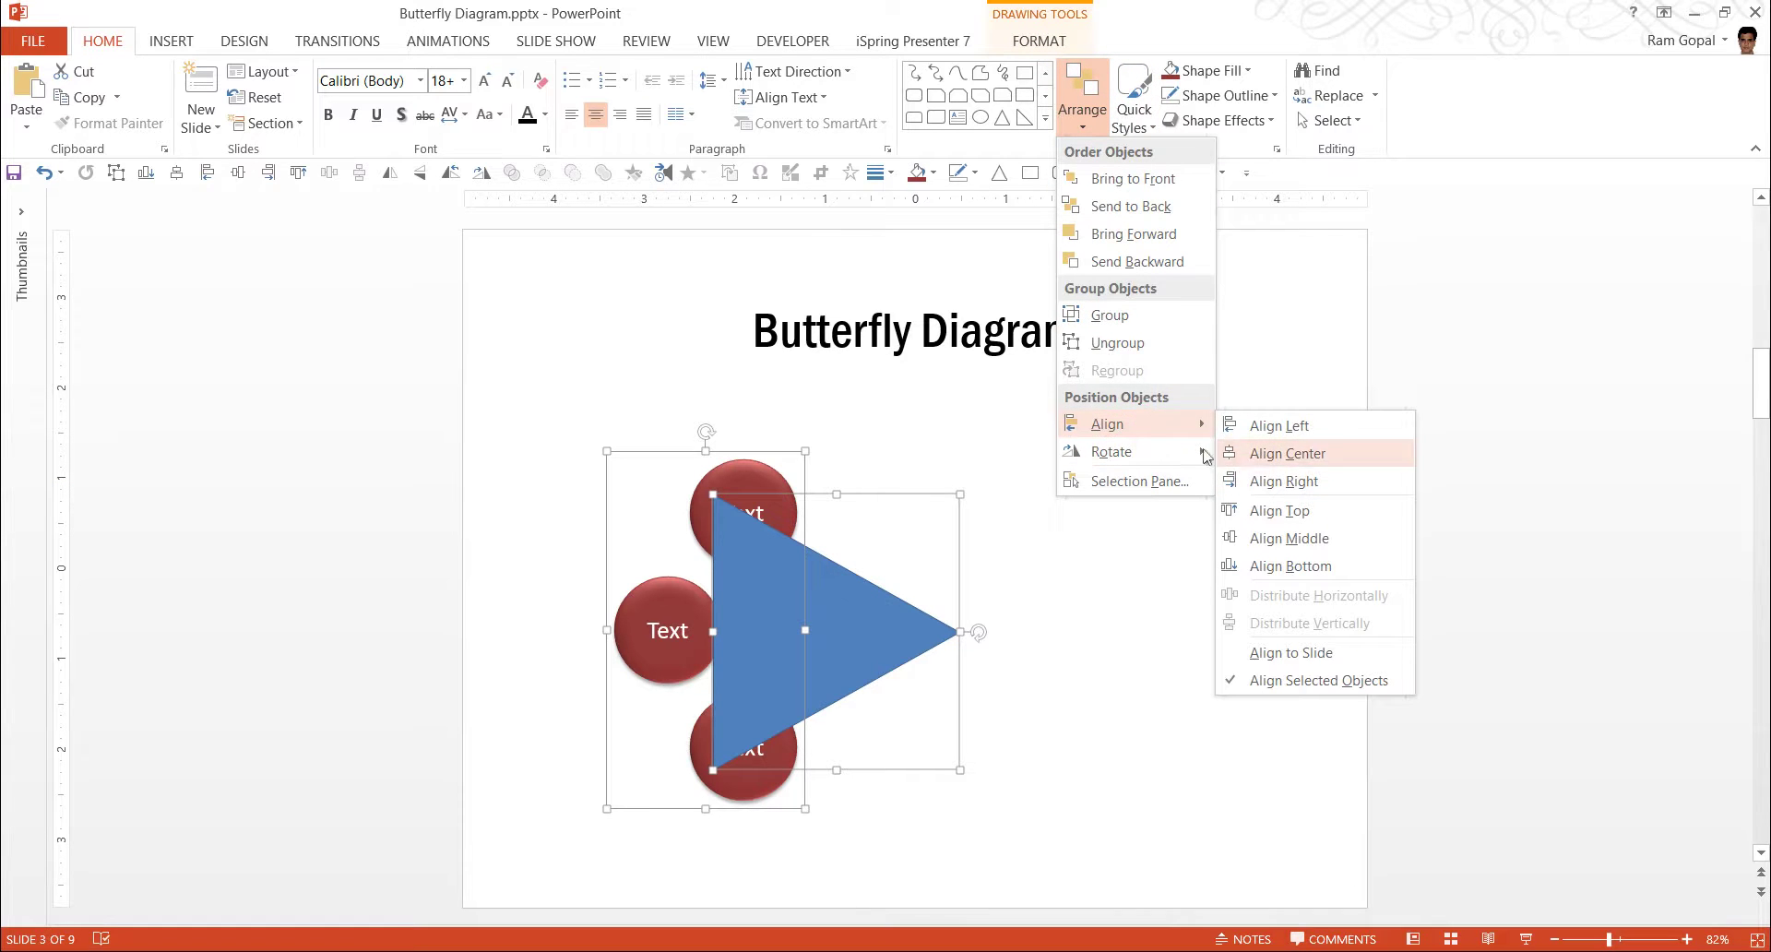
left_click(1234, 538)
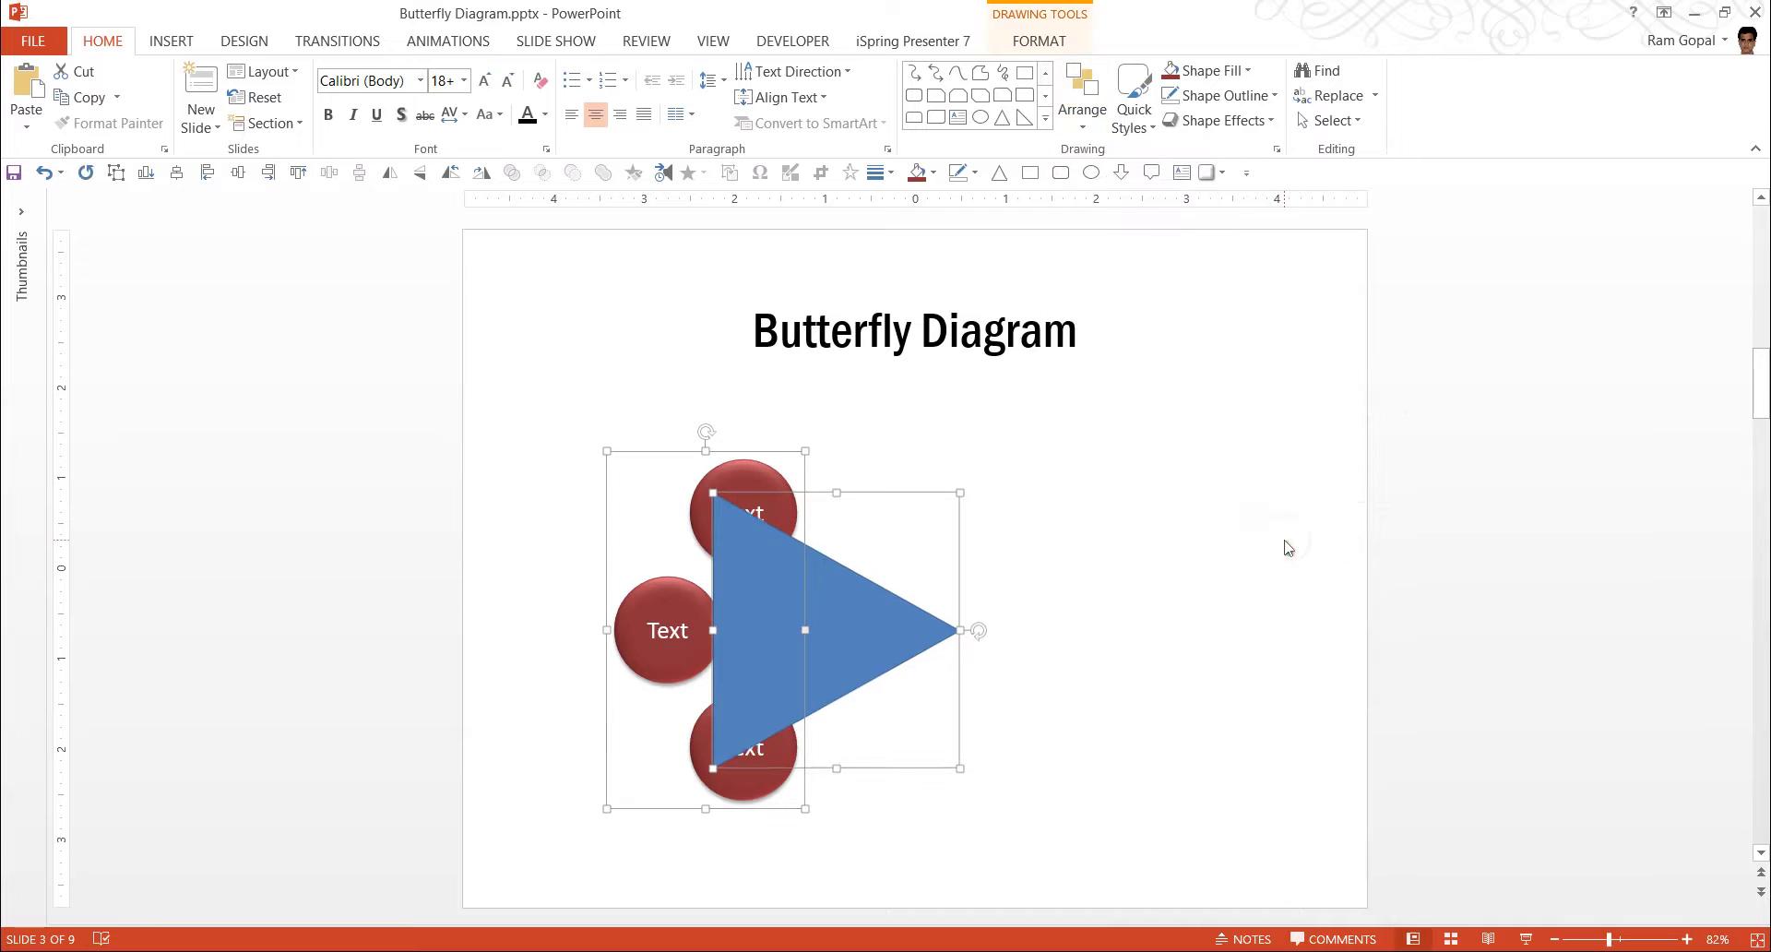
left_click(1138, 591)
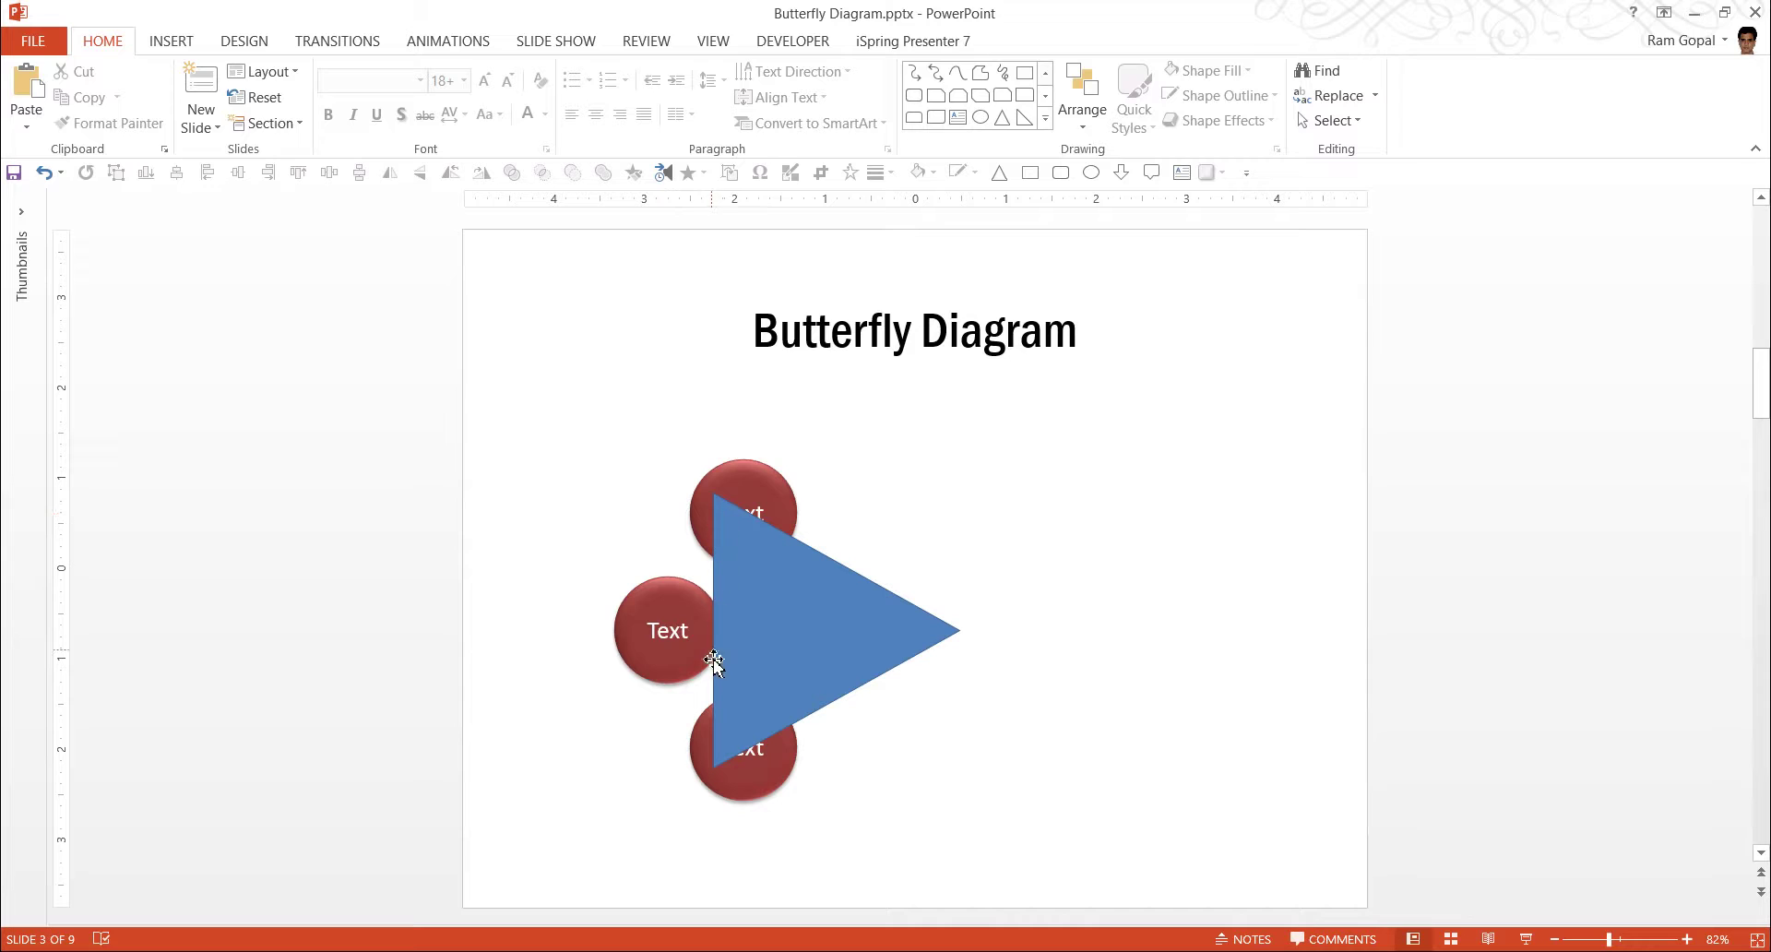
- Edit the triangle's points and convert its vertical edge into a curved segment, undoing the extra bulge tried on it
right_click(789, 588)
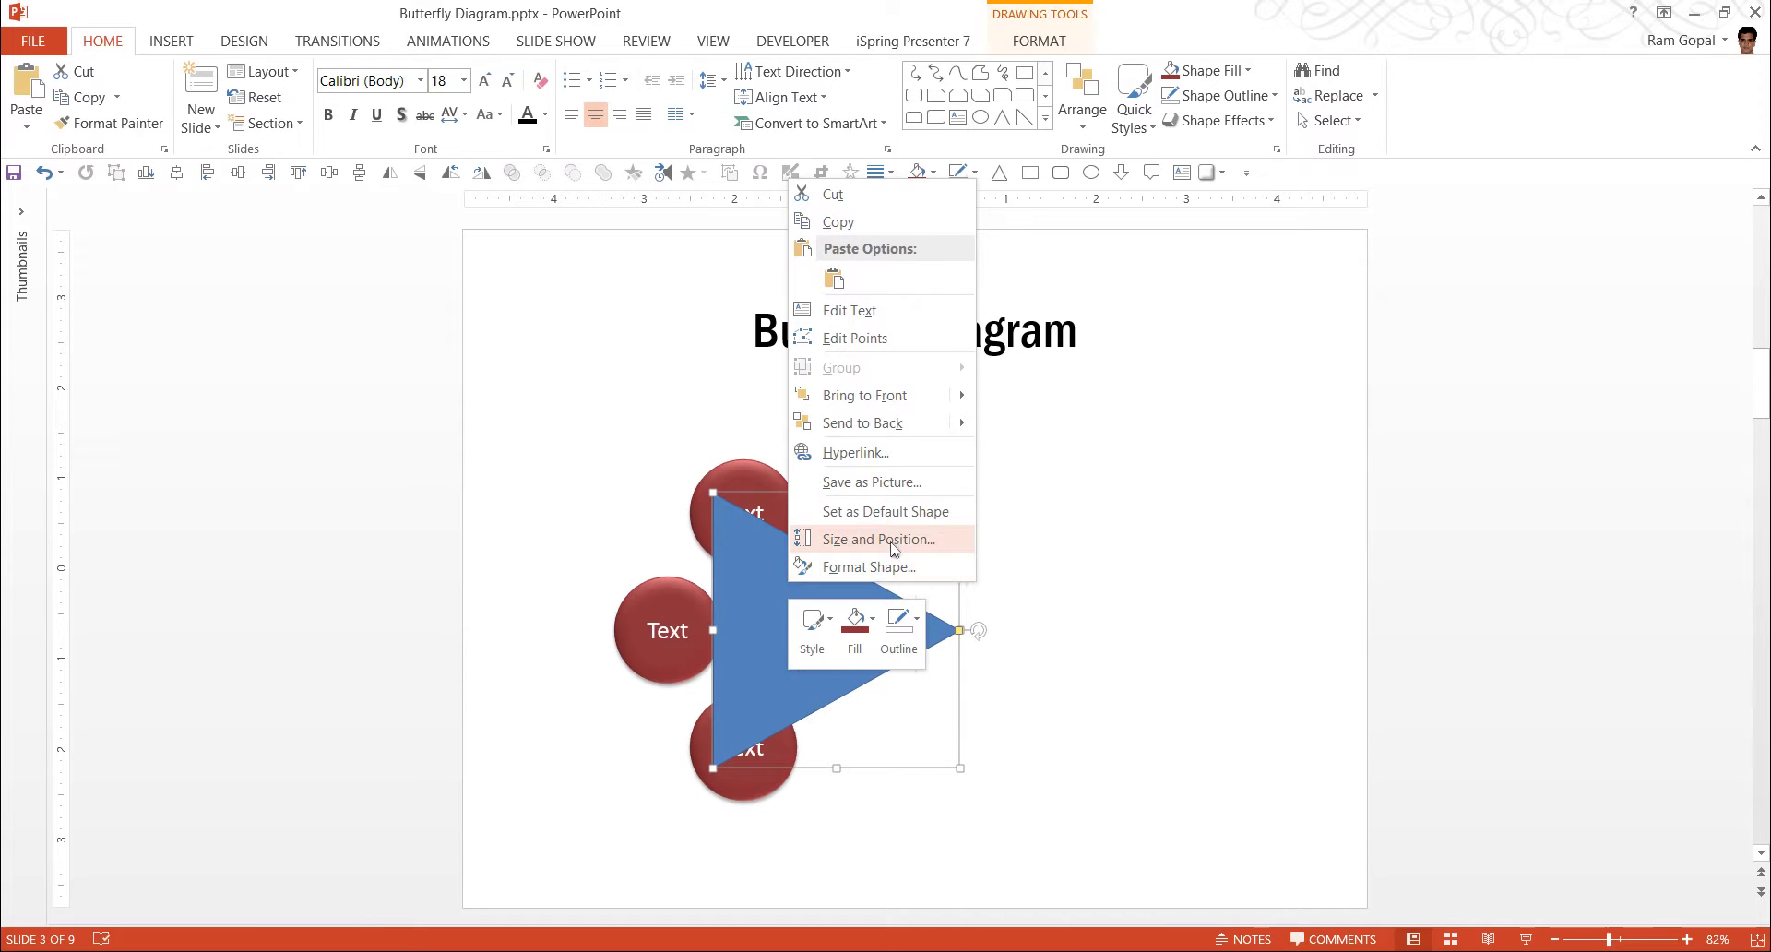
left_click(876, 341)
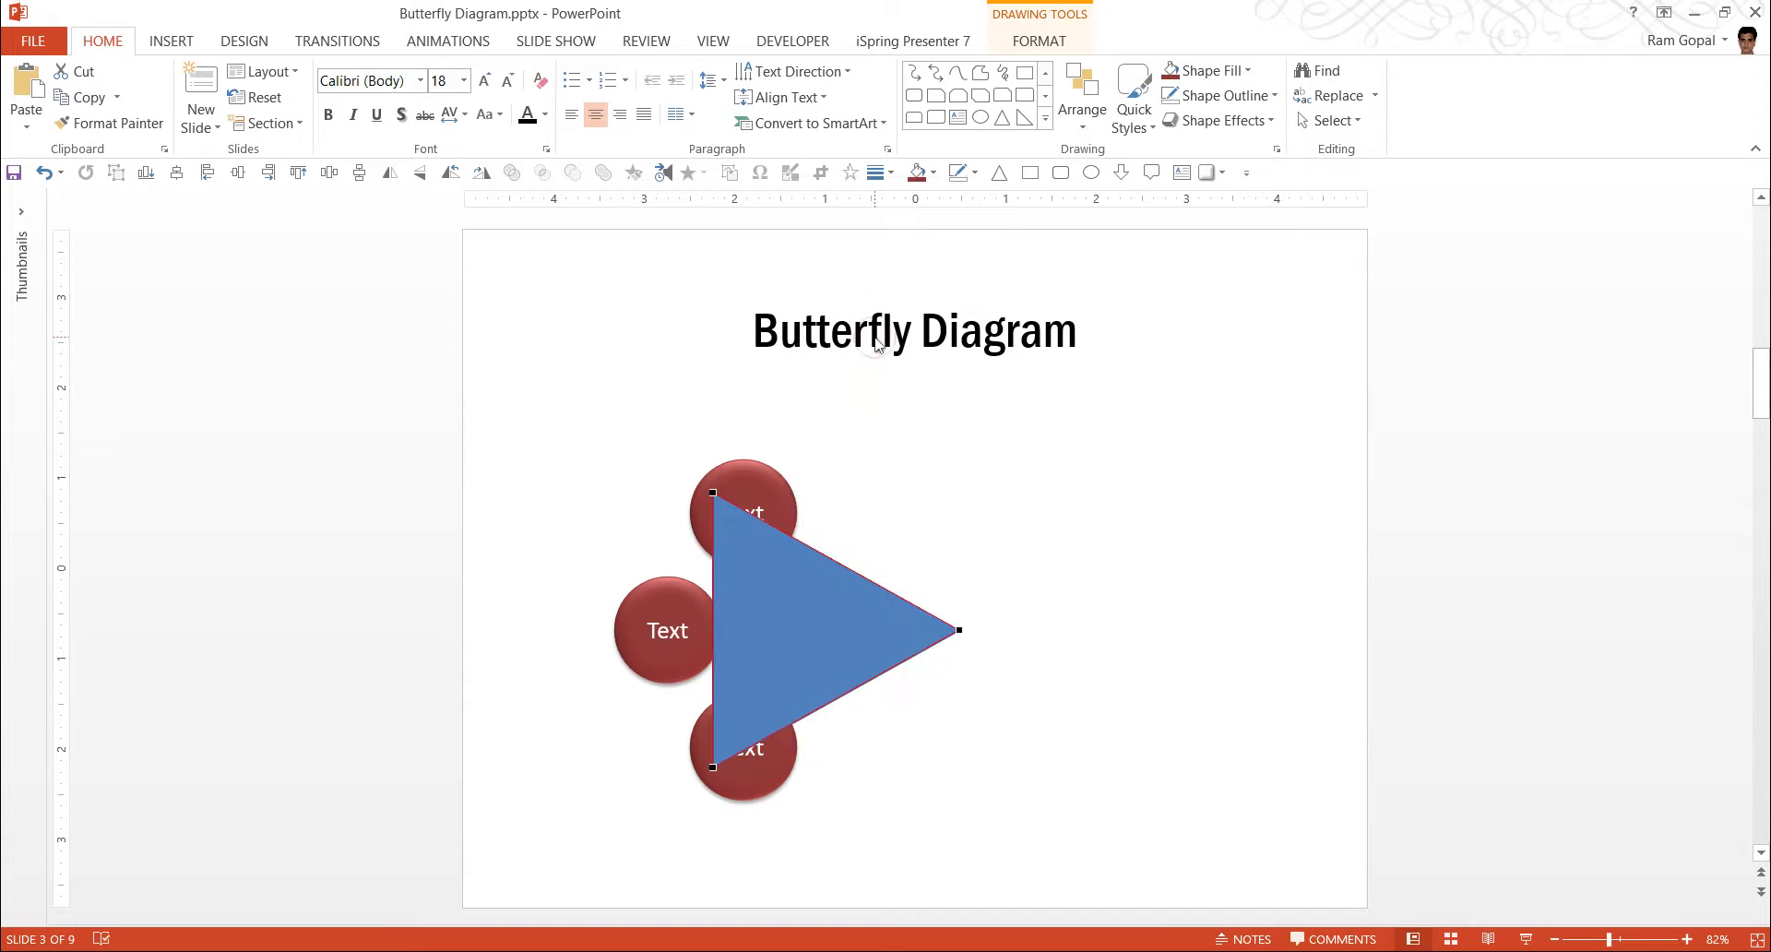
right_click(715, 586)
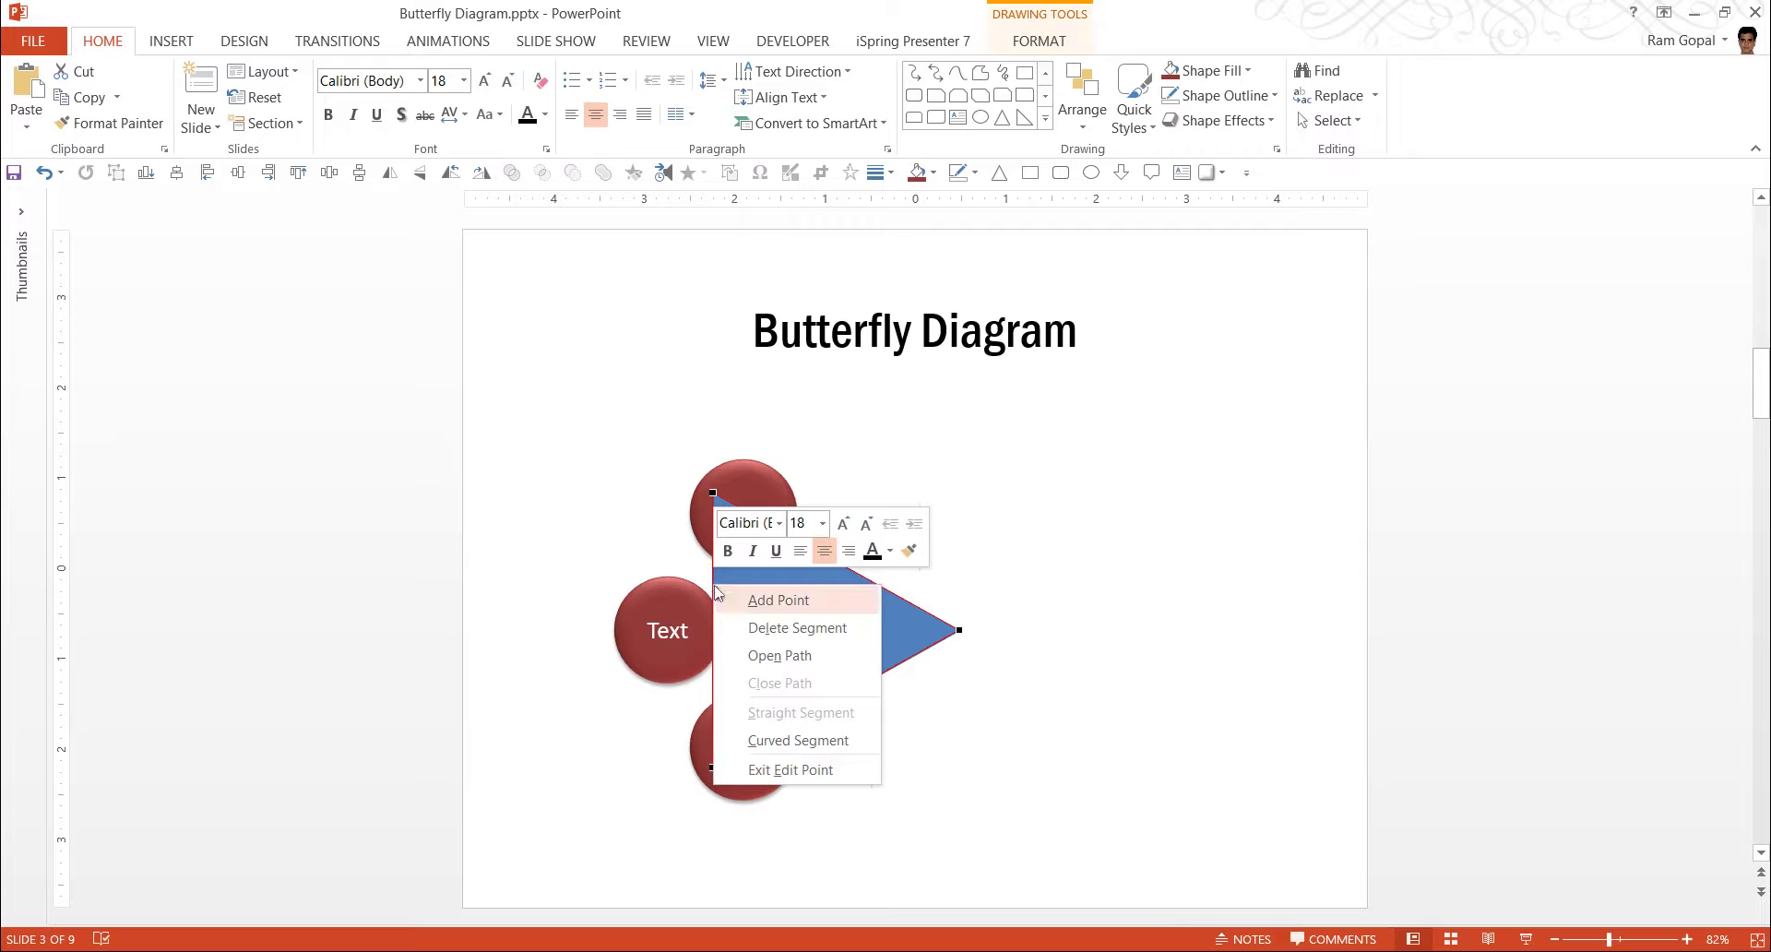
left_click(799, 740)
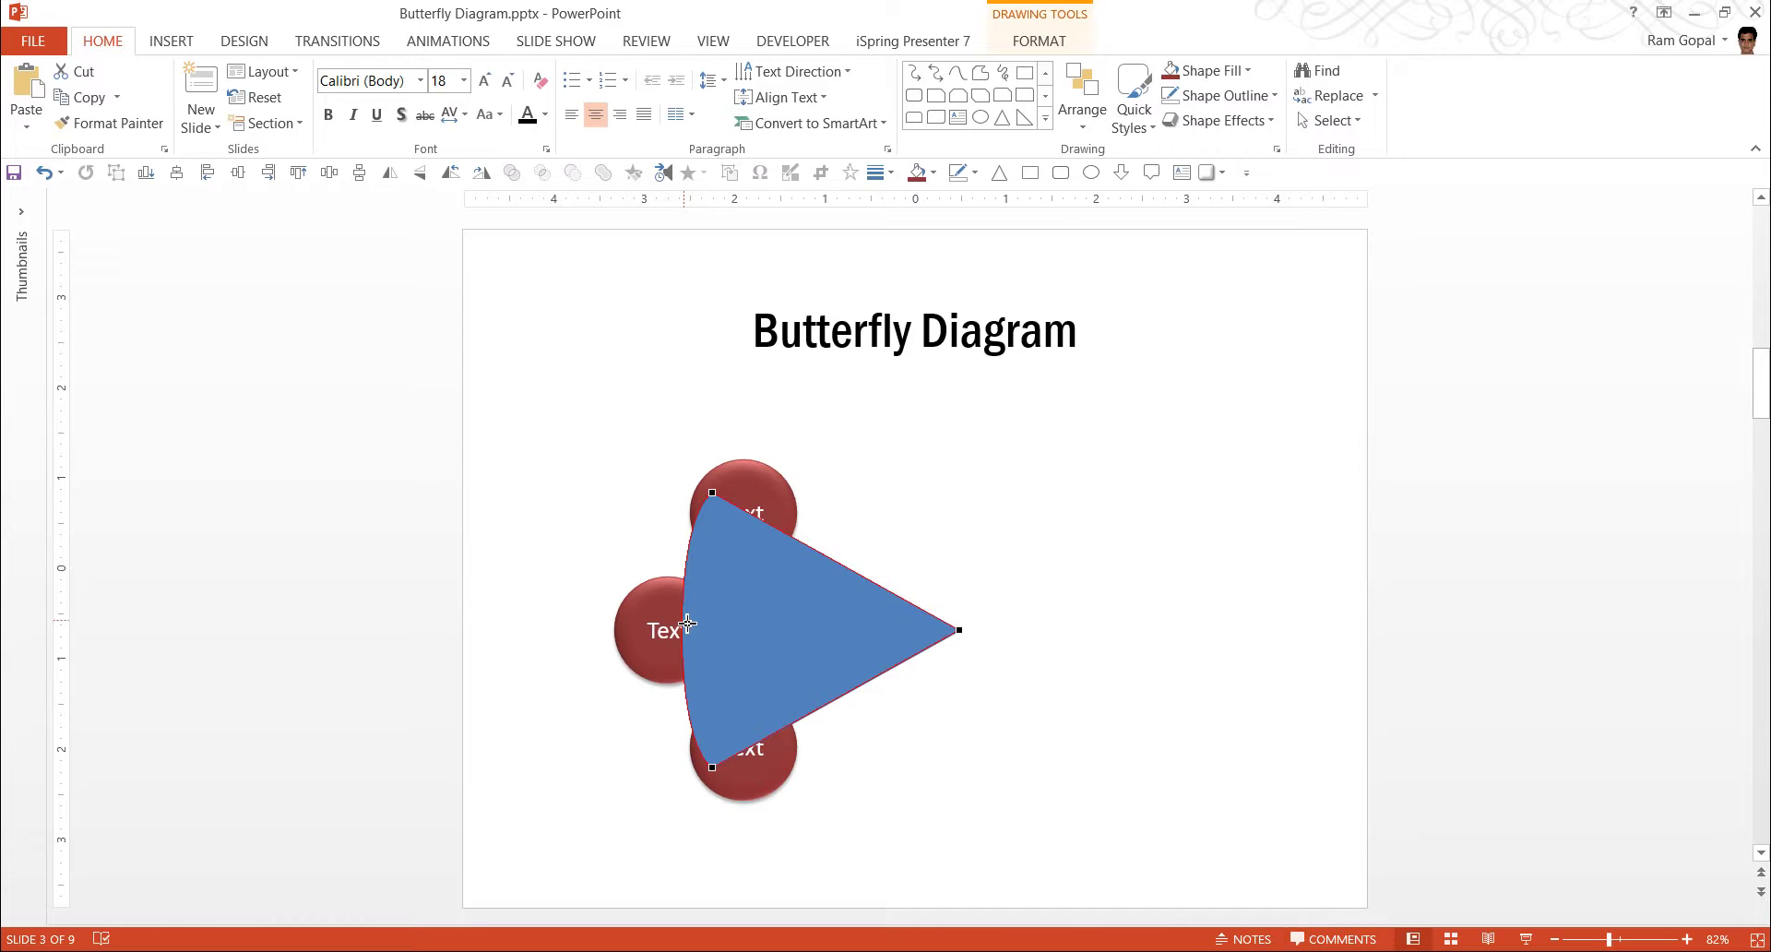
left_click_drag(687, 623, 672, 622)
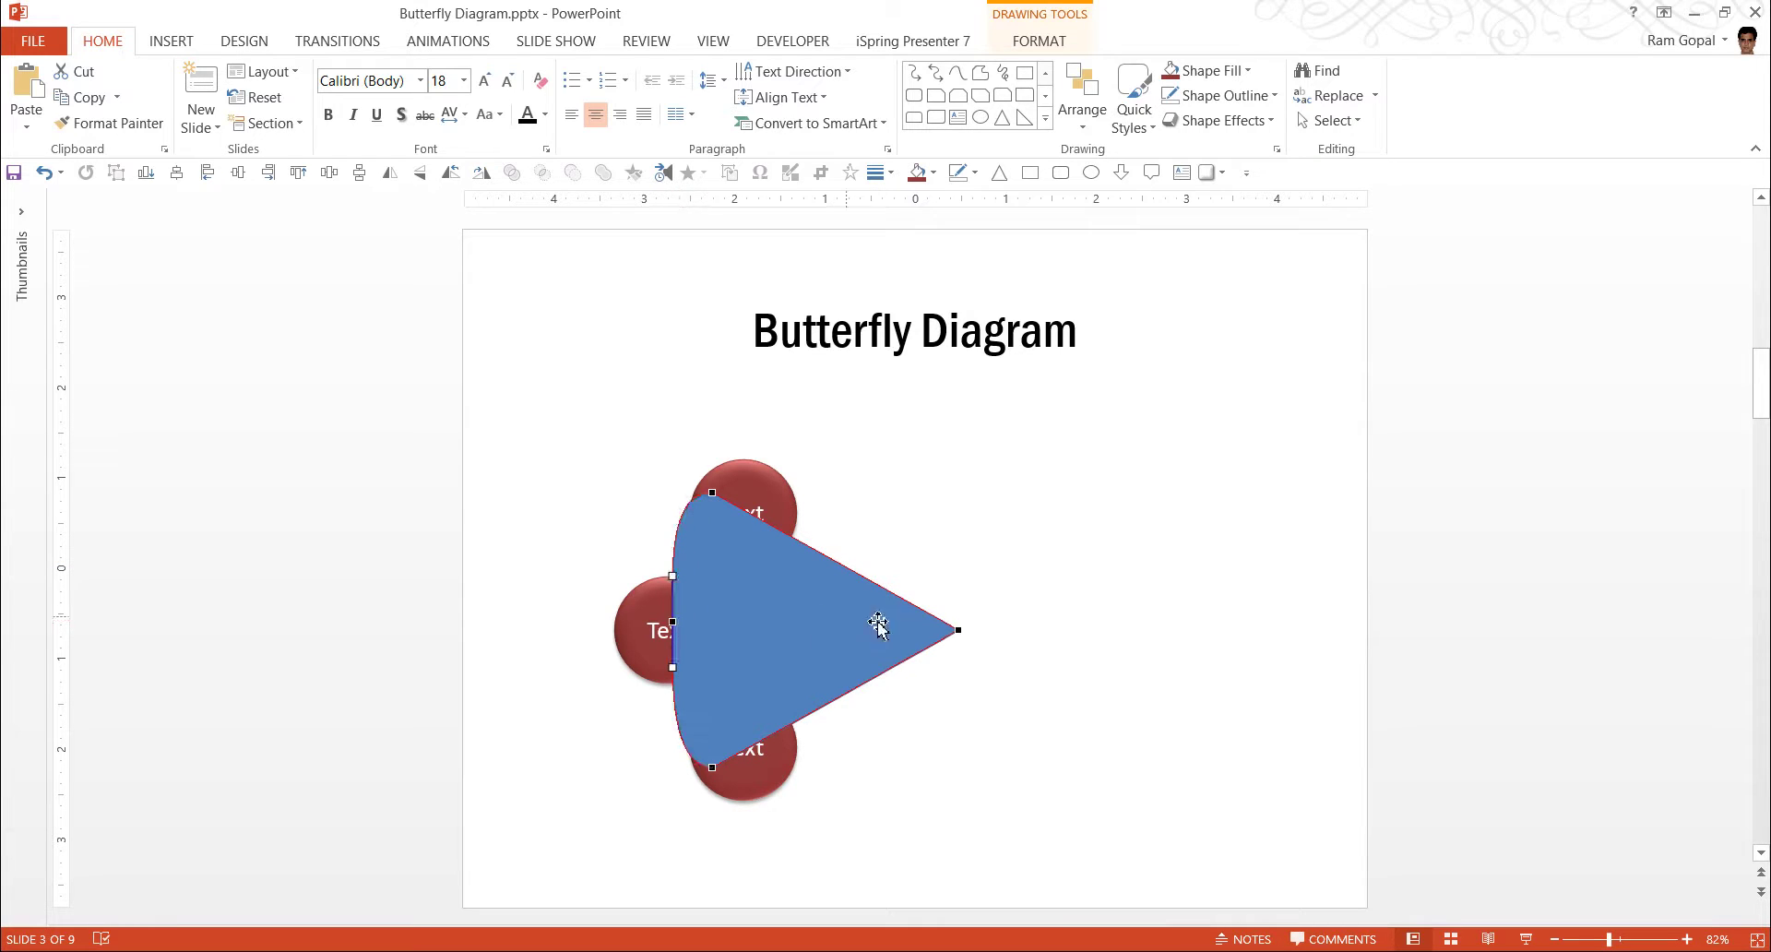
key("ctrl+z")
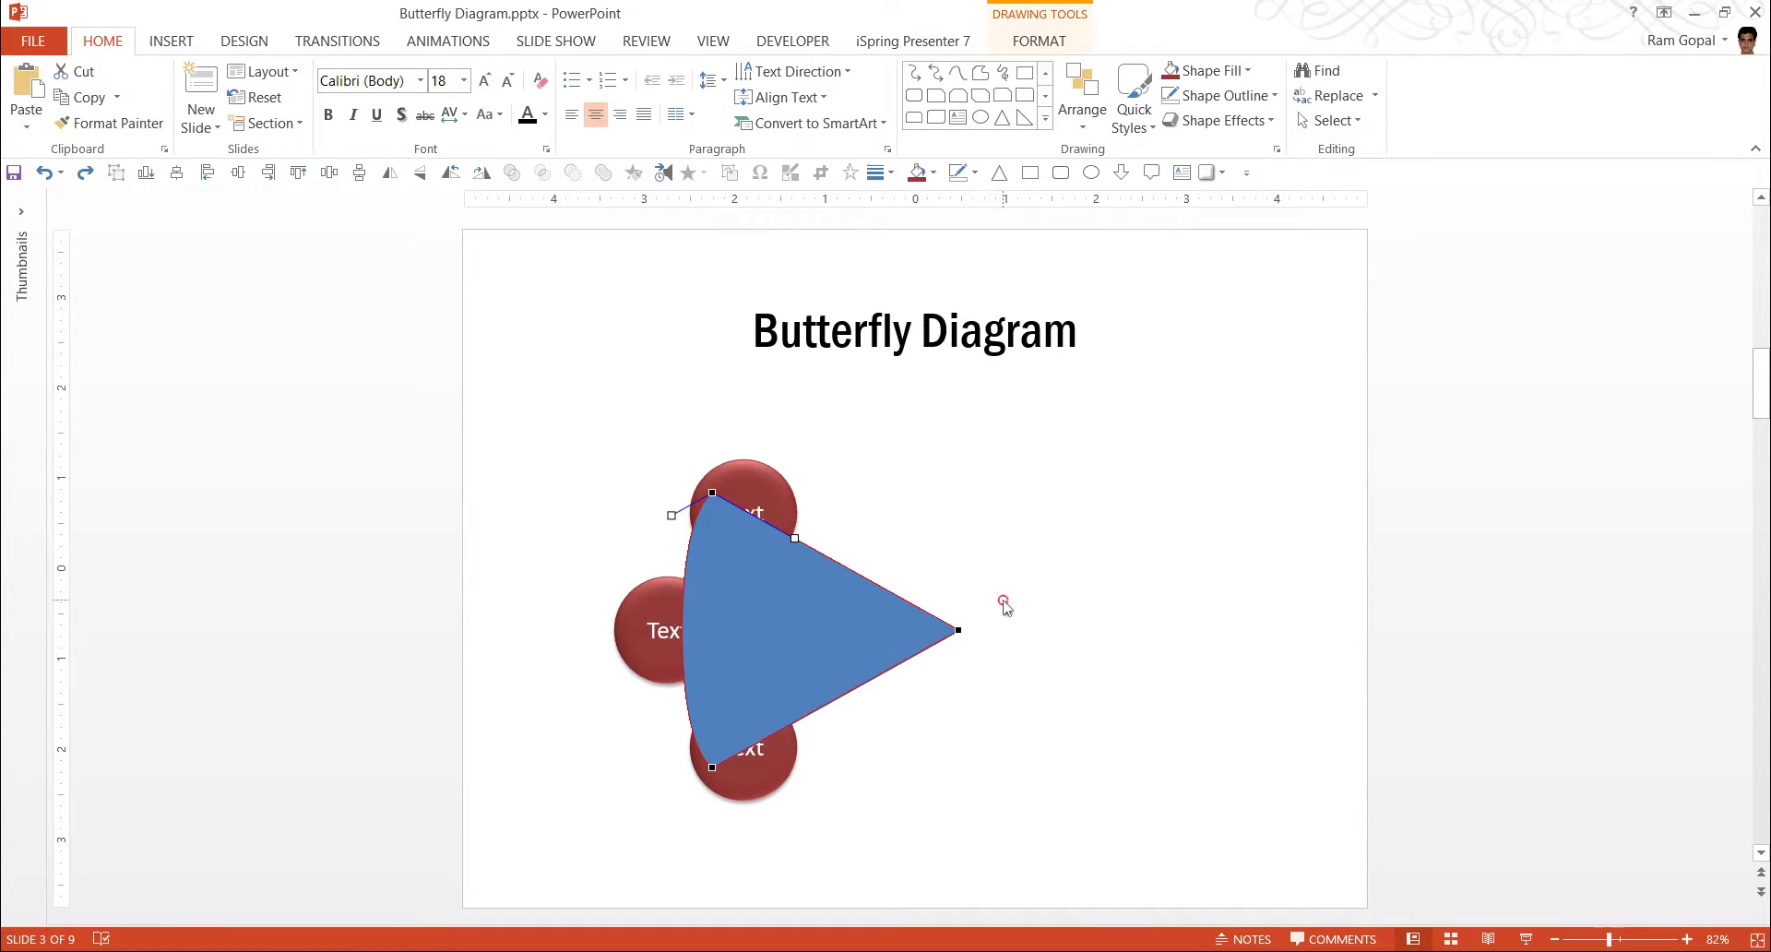
left_click(1000, 604)
- Fill the curved triangle with a light blue linear preset gradient and remove its two middle gradient stops
left_click(835, 645)
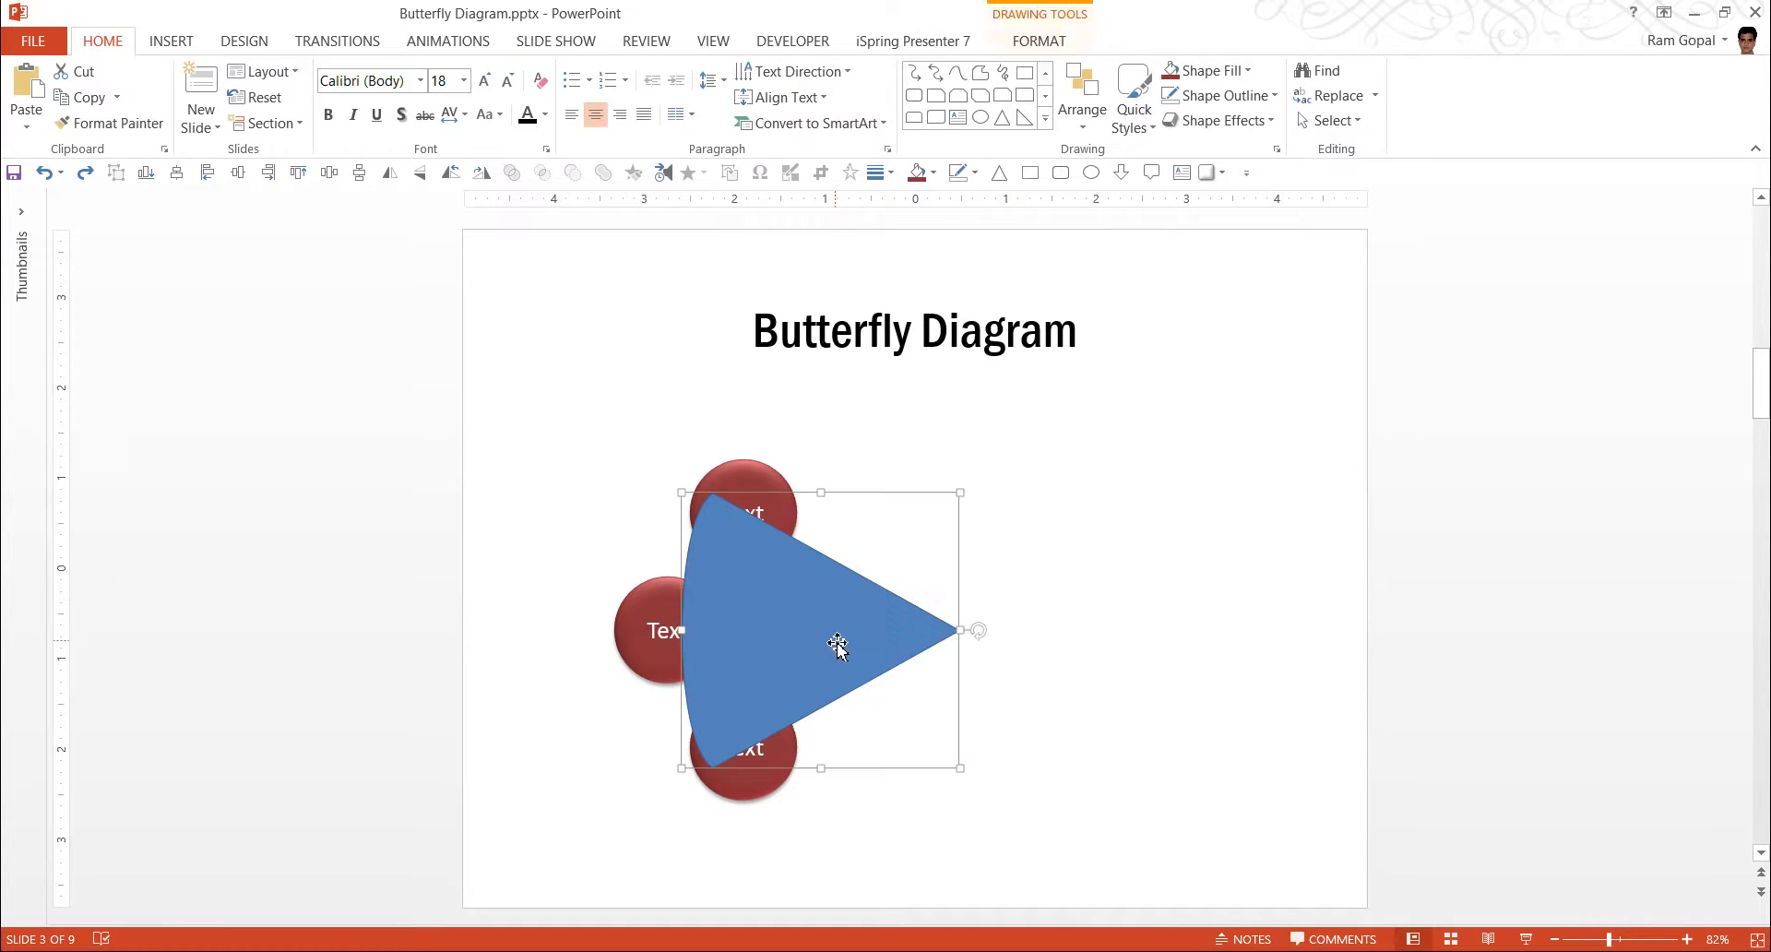
right_click(713, 610)
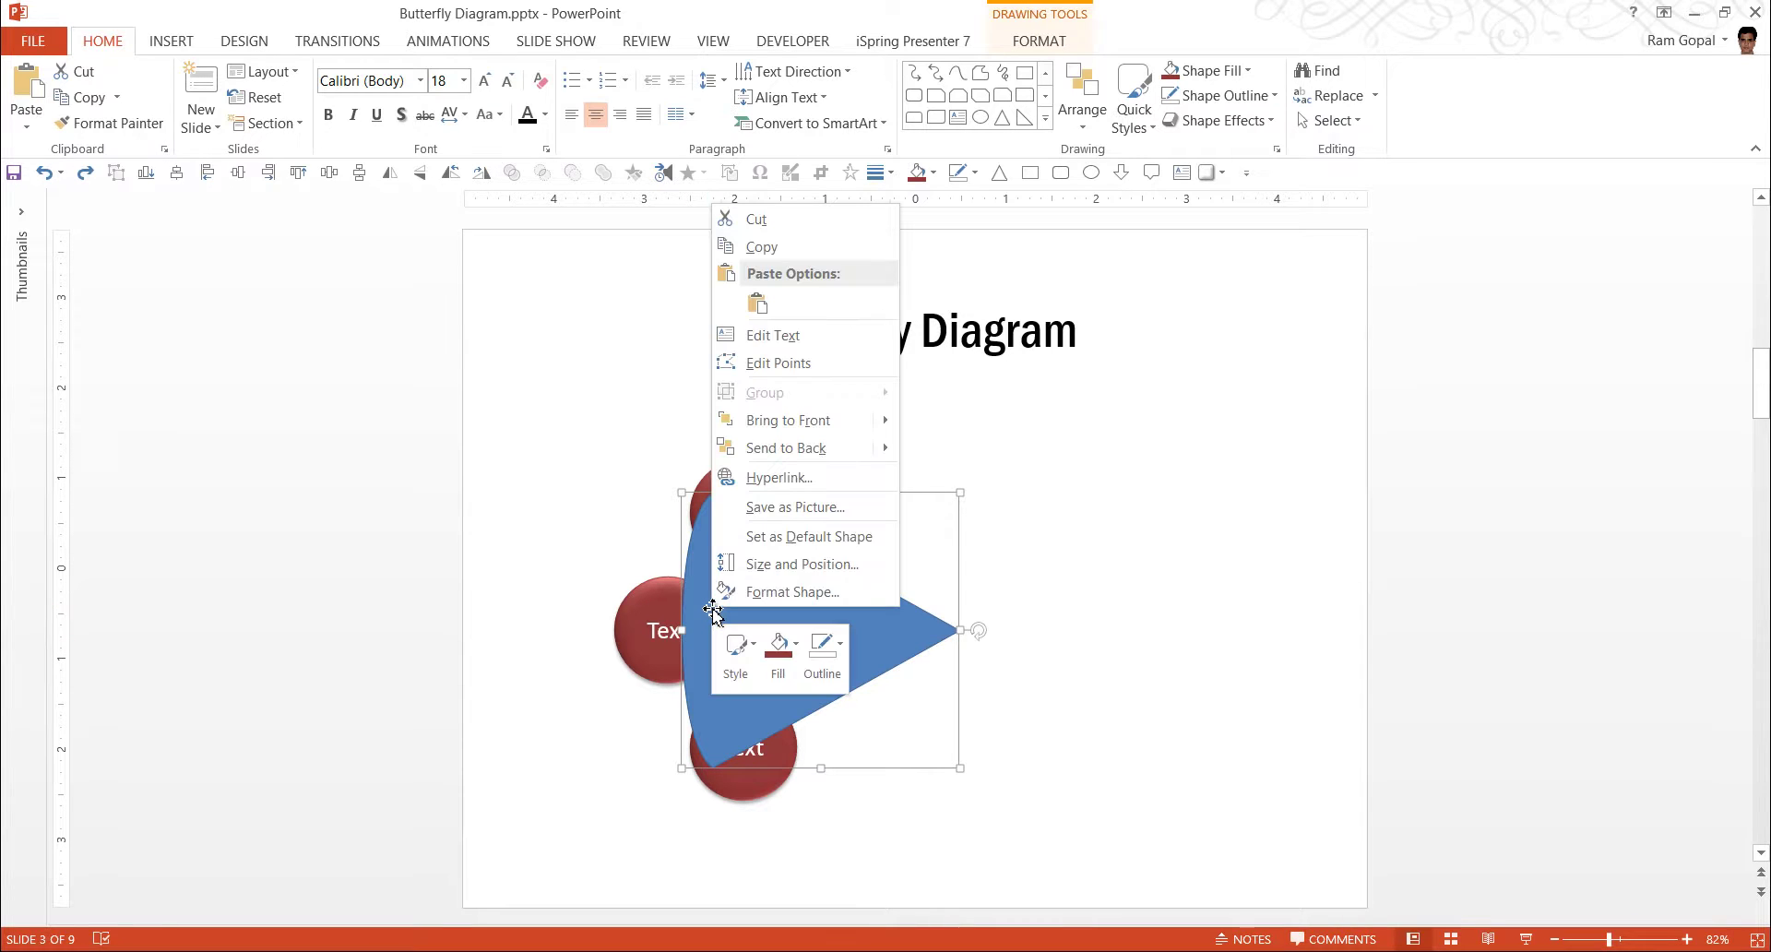
left_click(780, 591)
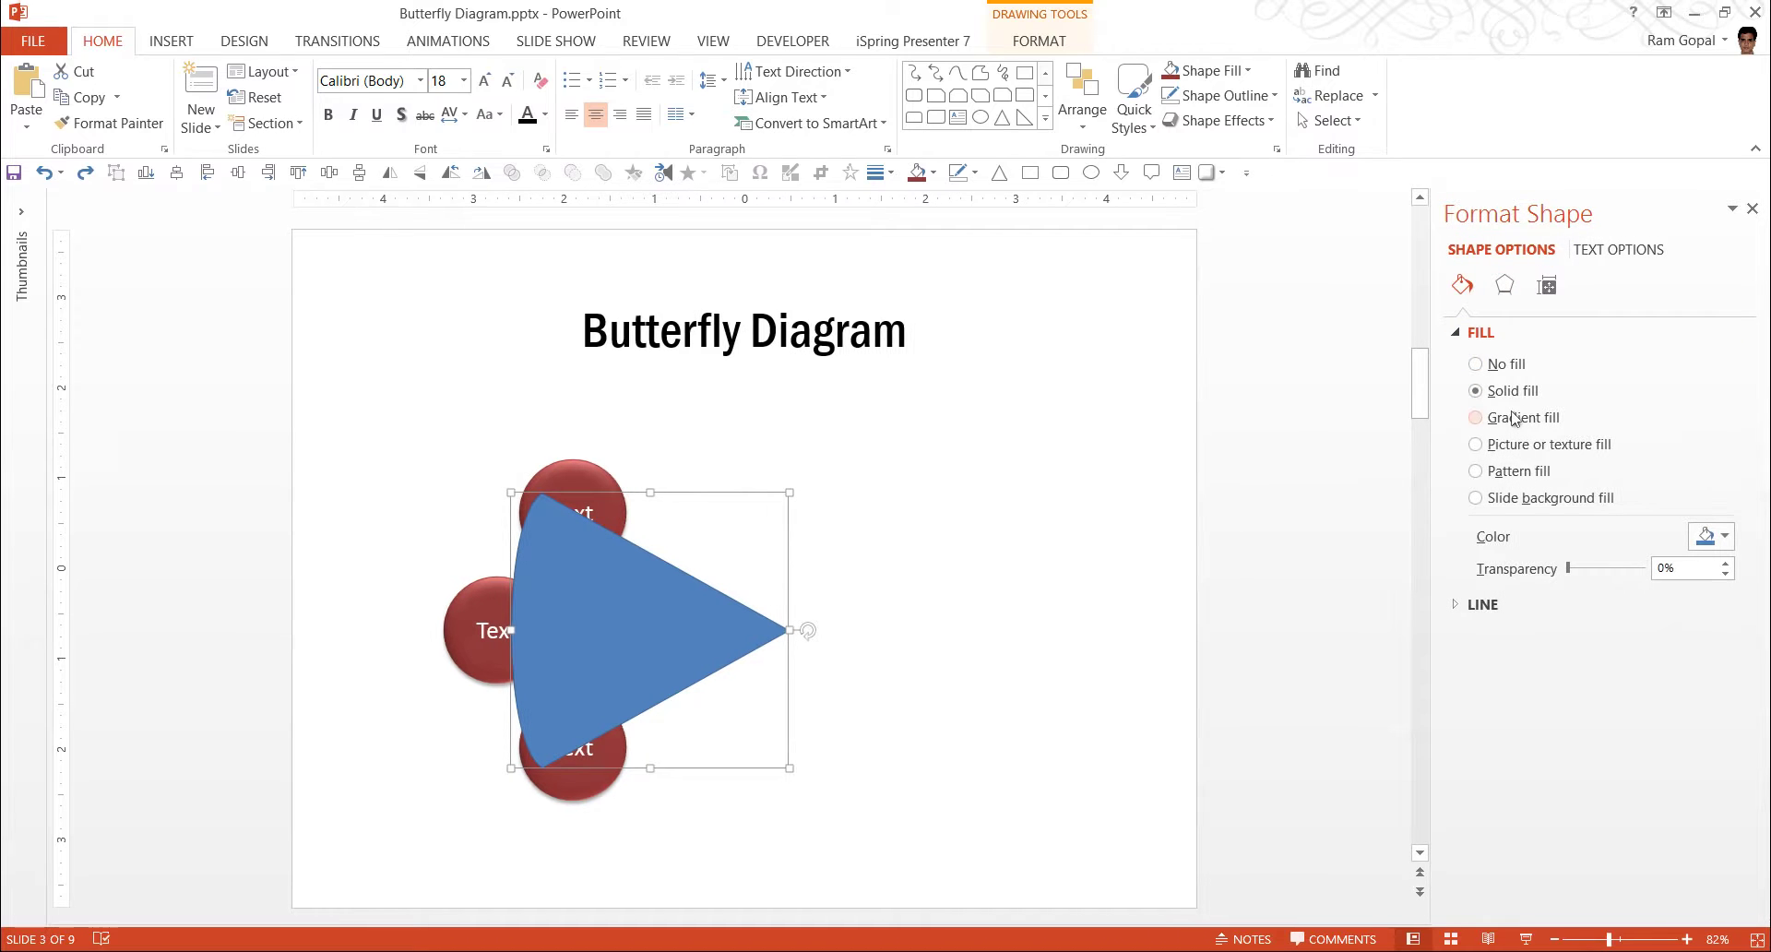
left_click(1513, 420)
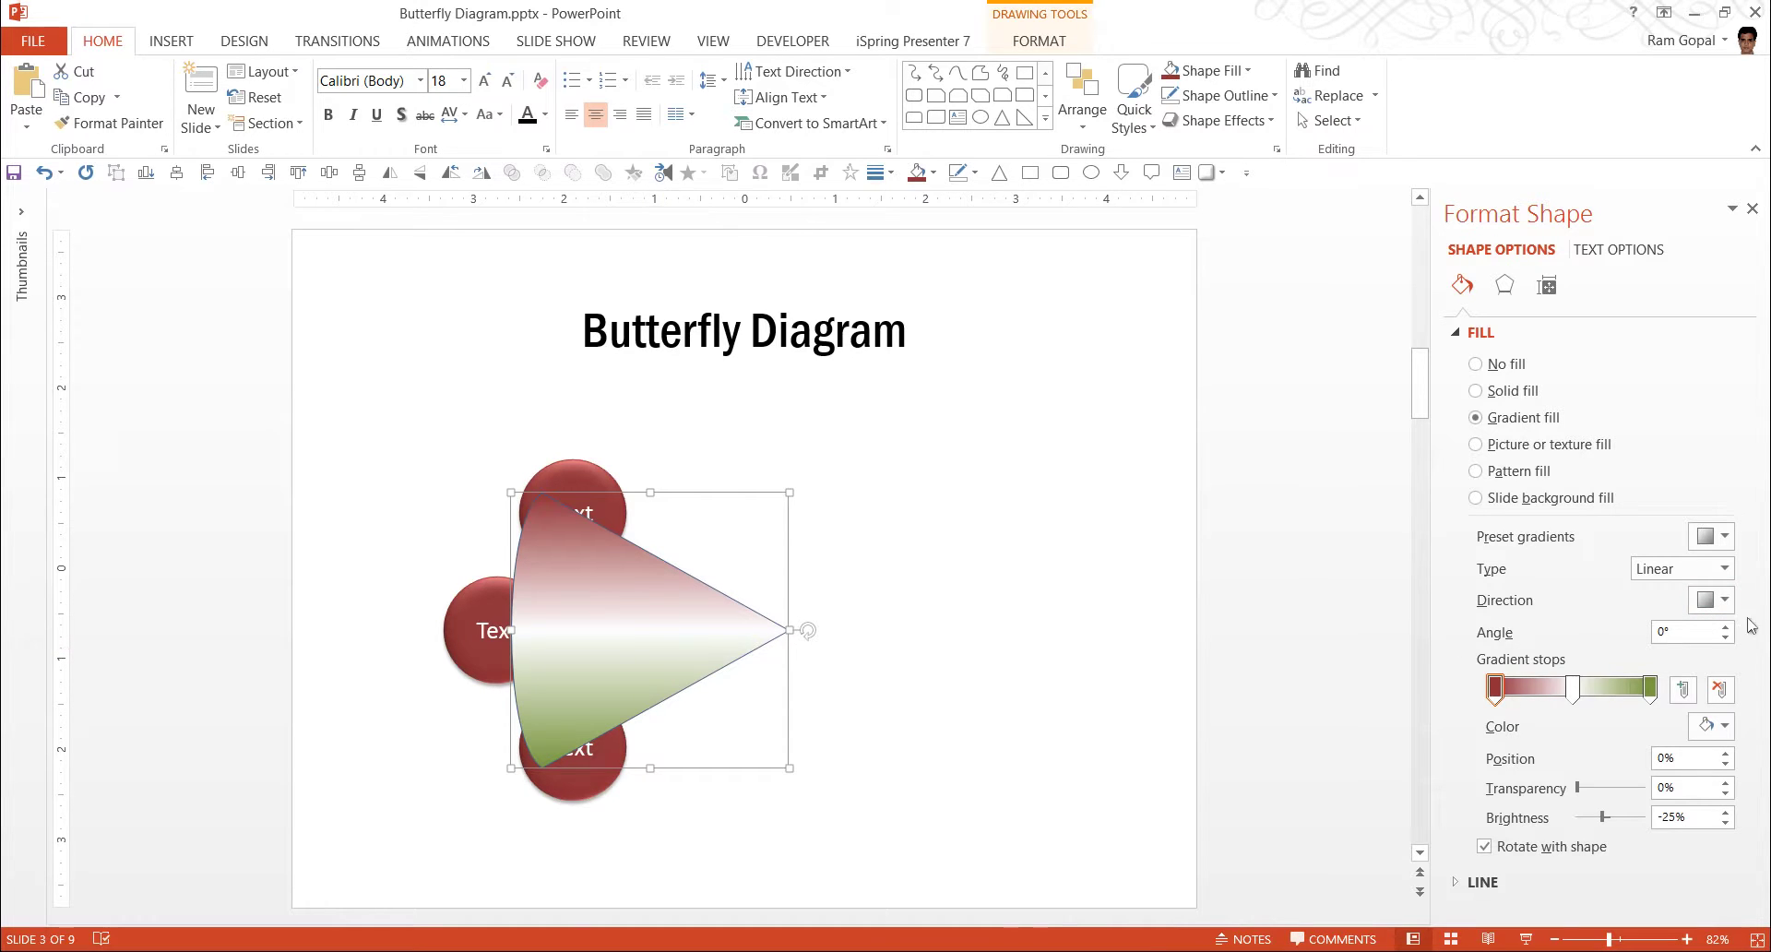
left_click(1721, 536)
left_click(1487, 579)
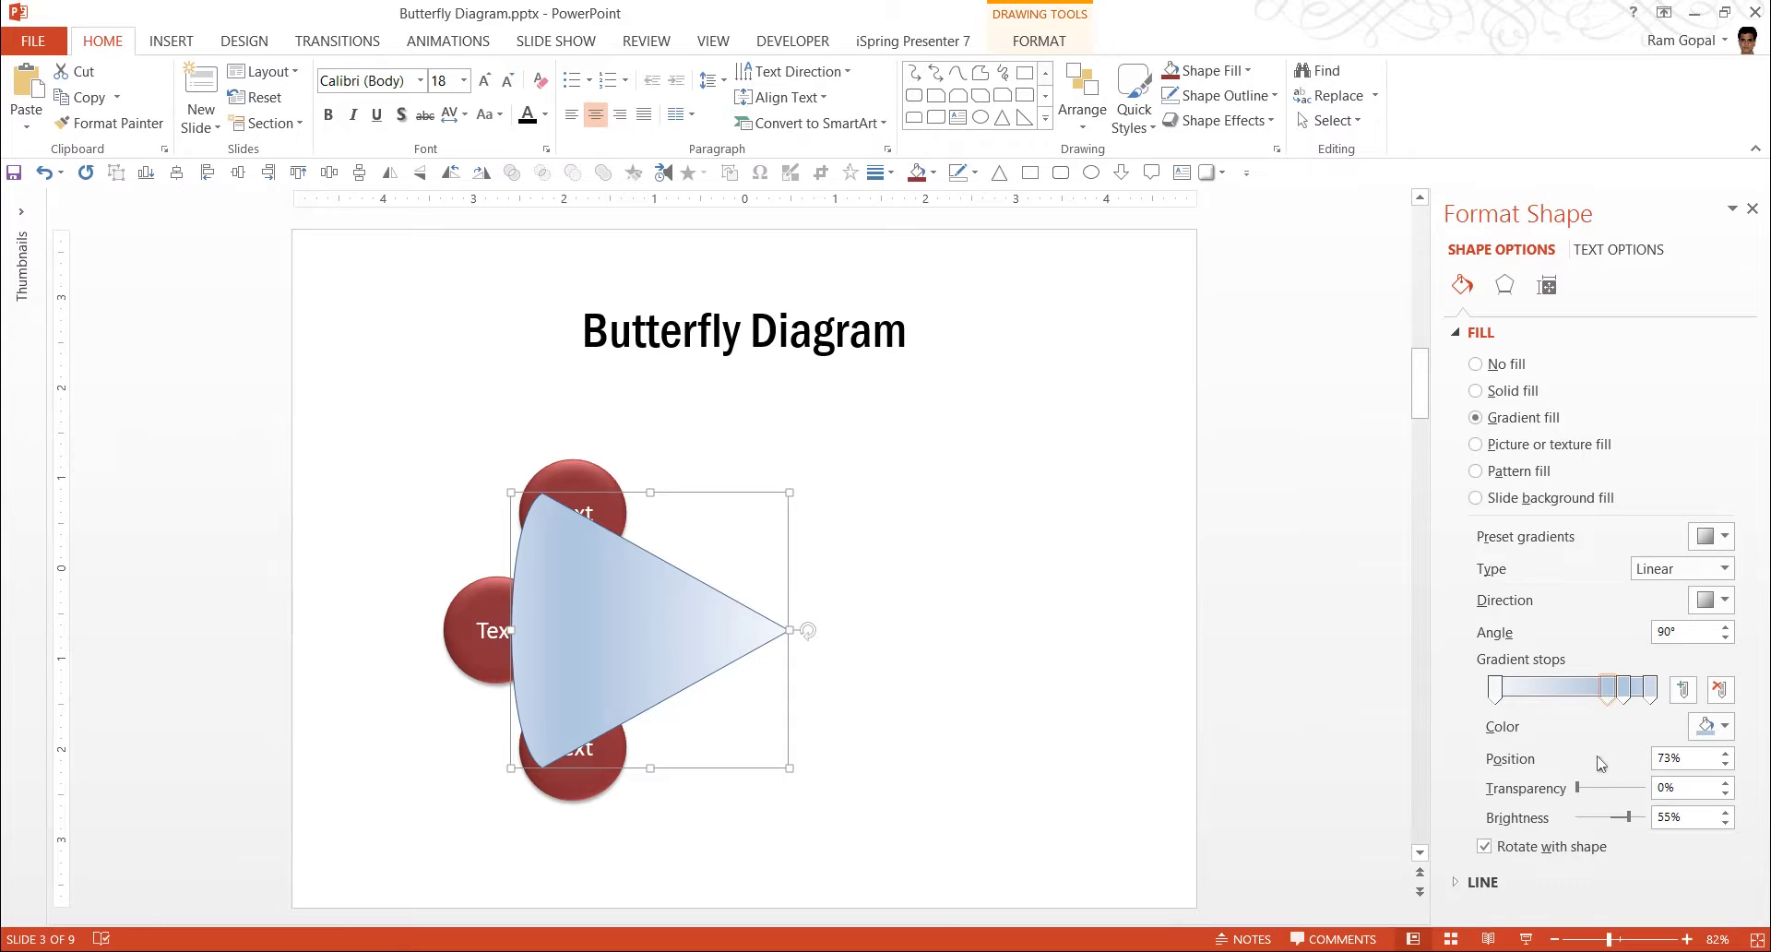
left_click_drag(1609, 692, 1621, 747)
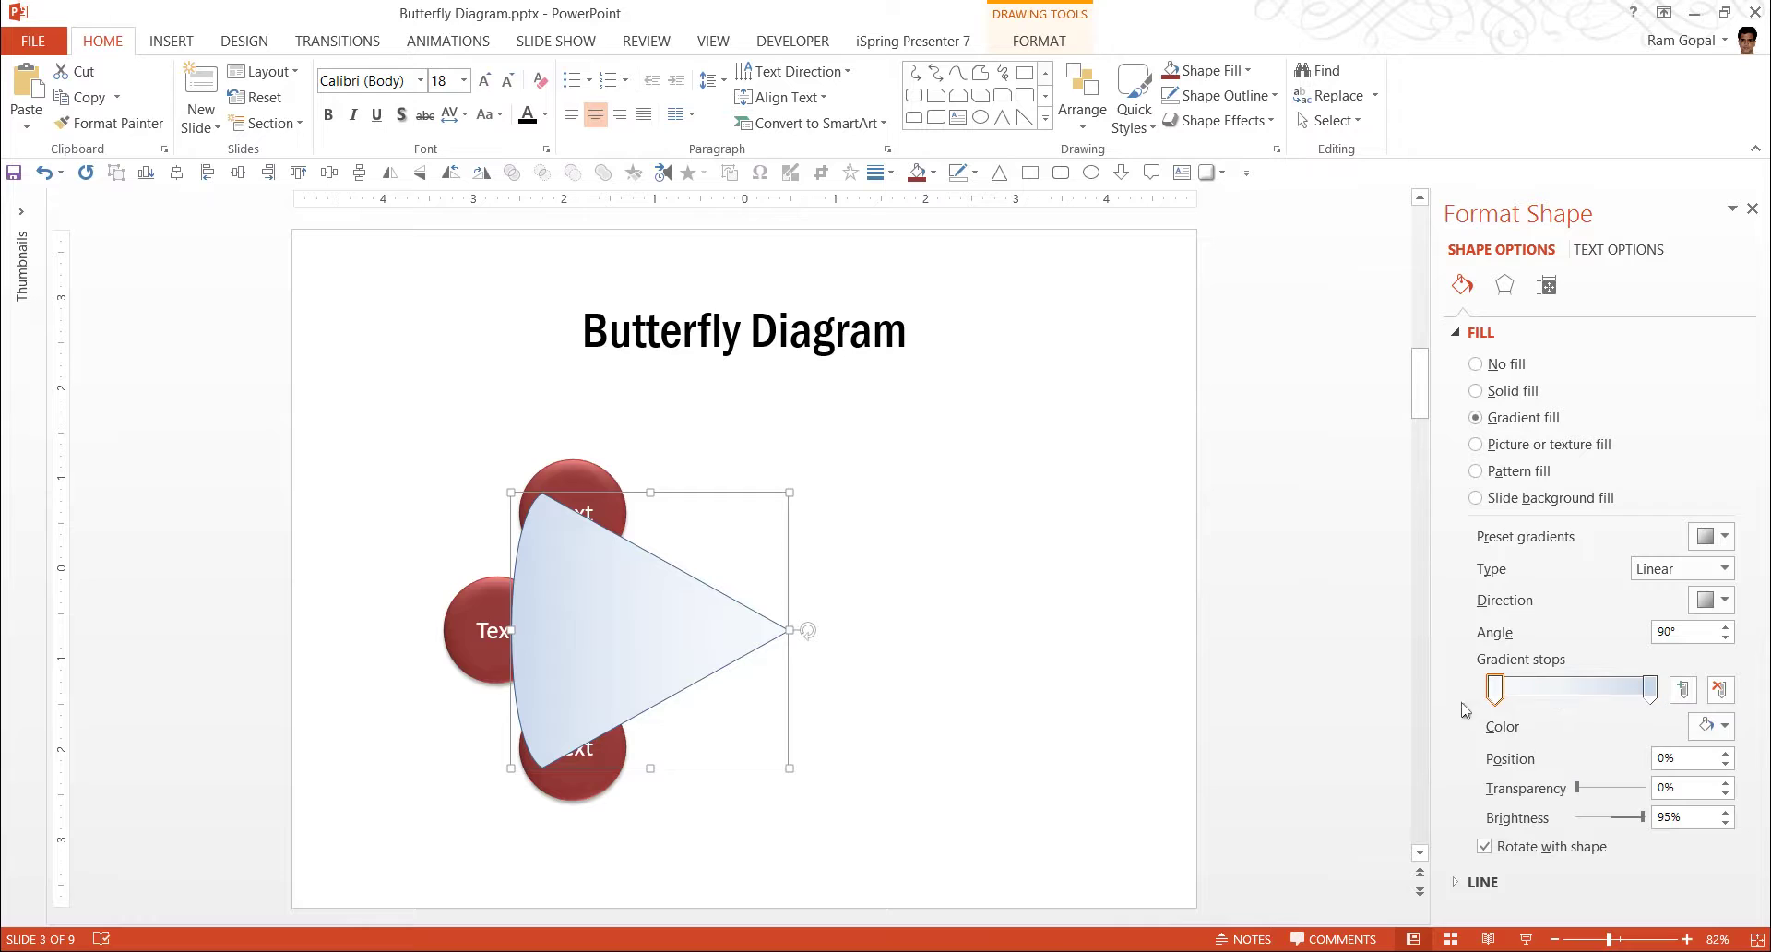
- Recolour the gradient's 100% stop dark grey with 25% brightness and its 0% stop light grey with -15% brightness
left_click(1651, 690)
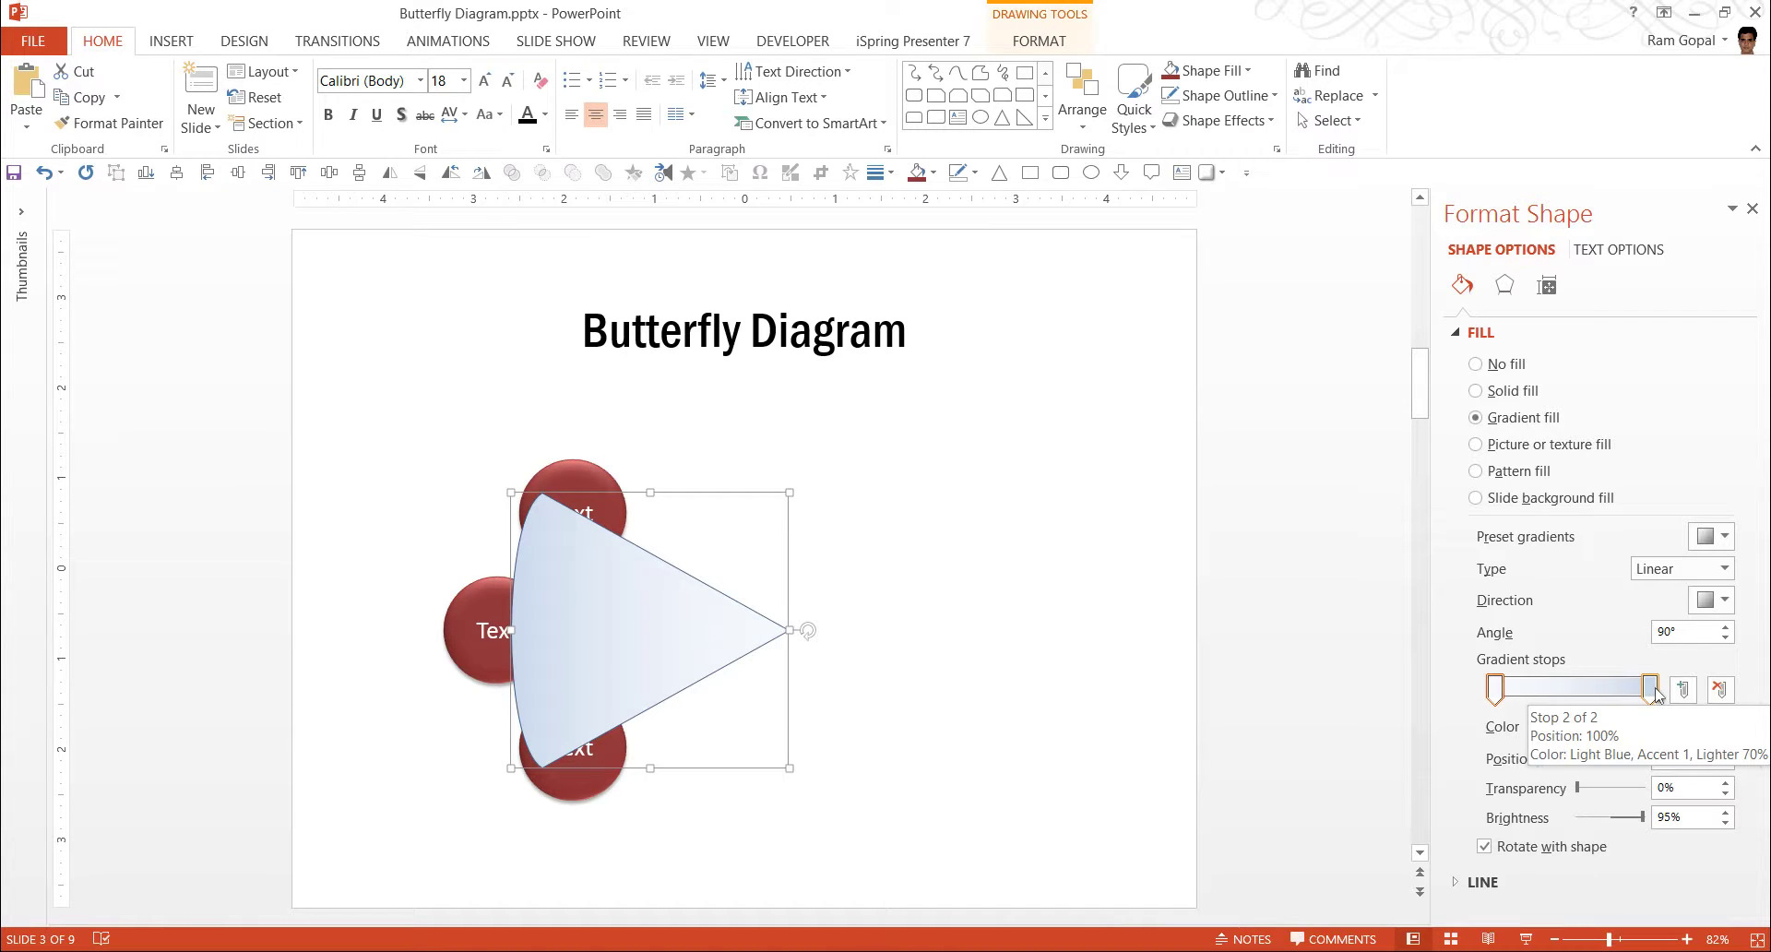
left_click(1650, 690)
left_click(1723, 726)
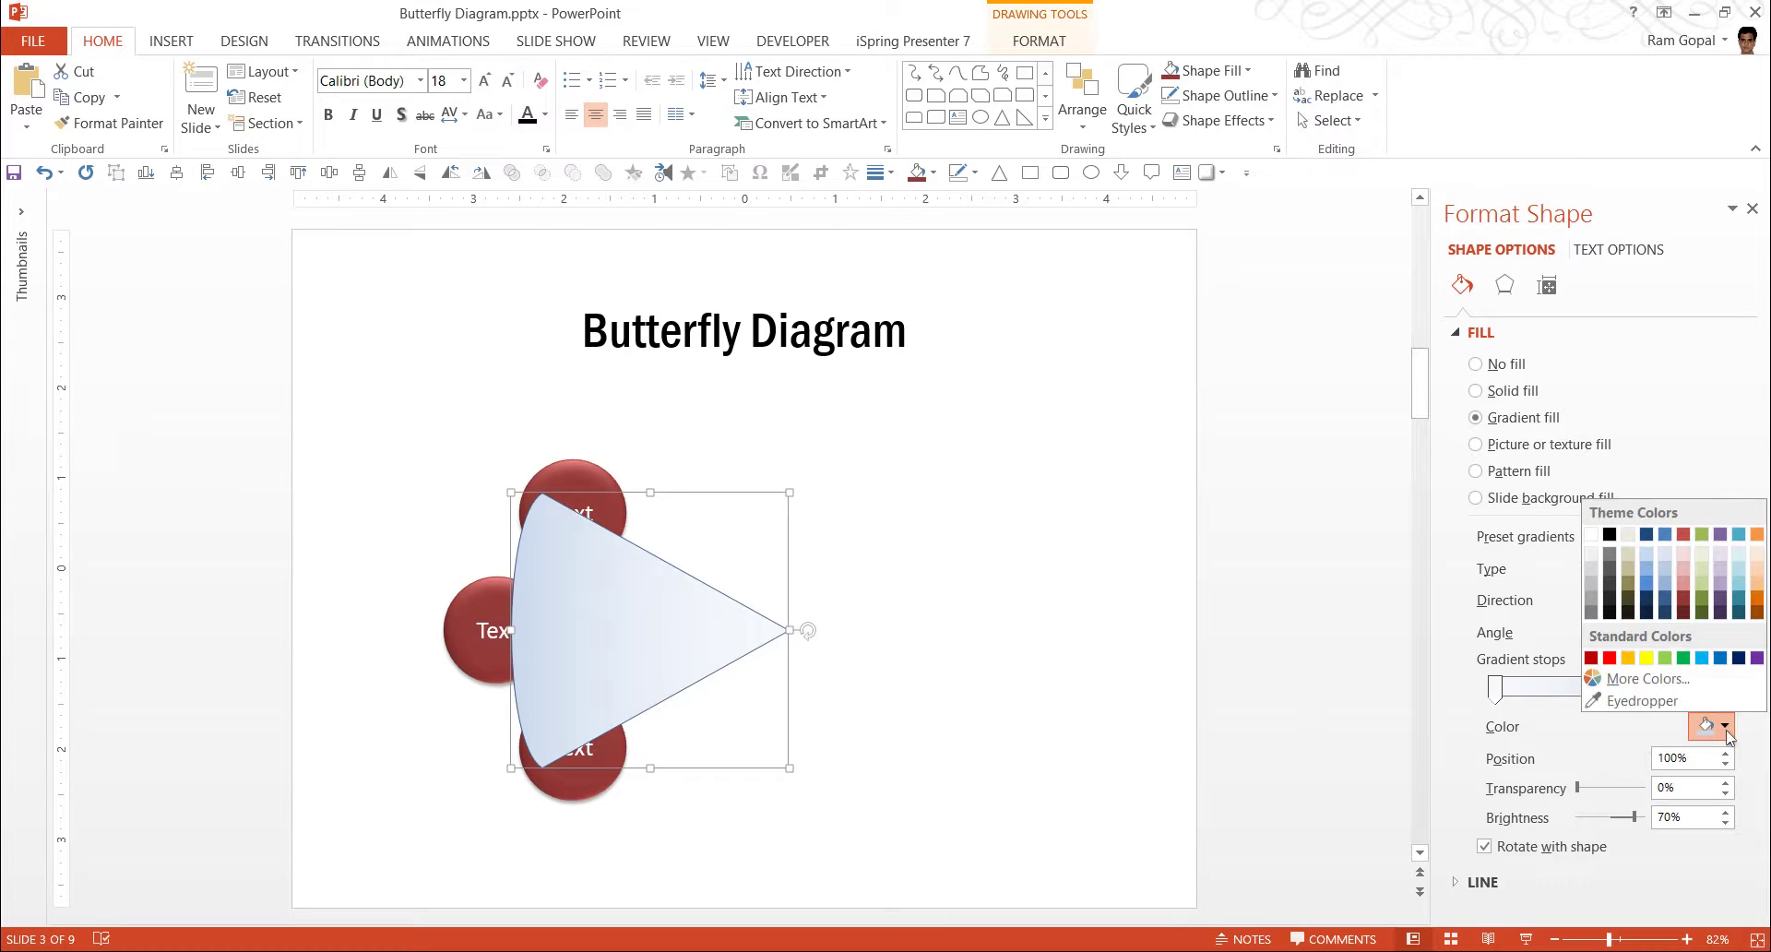
left_click(1609, 582)
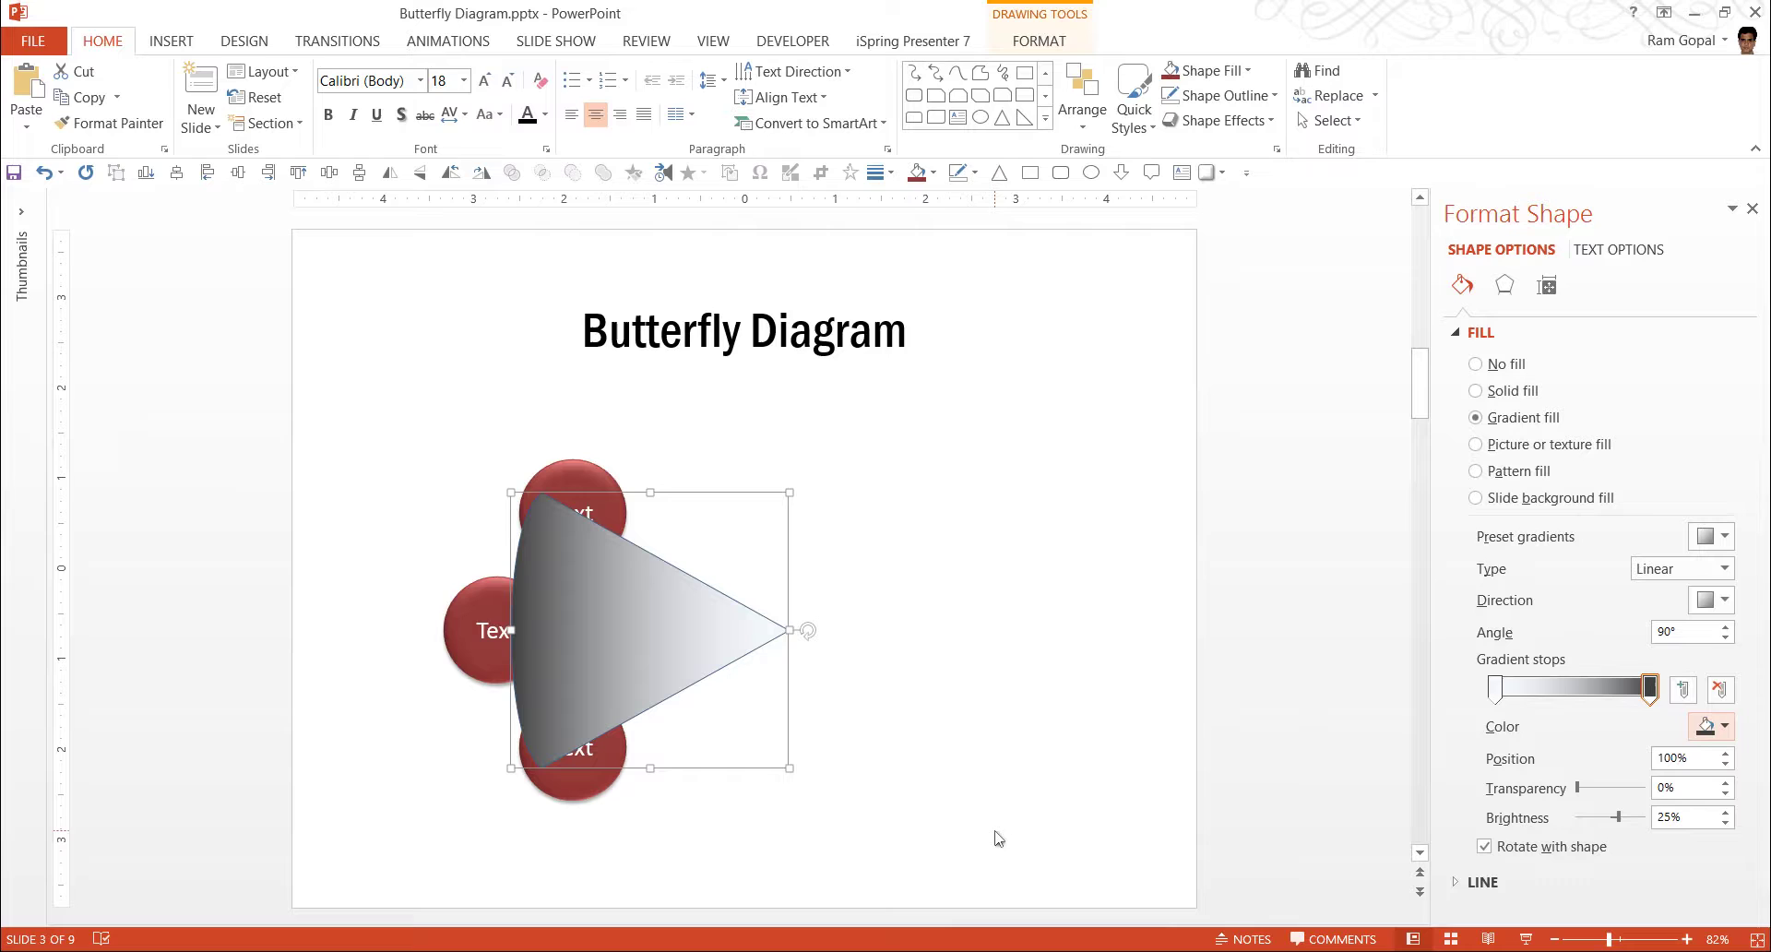
left_click(1495, 687)
left_click(1726, 728)
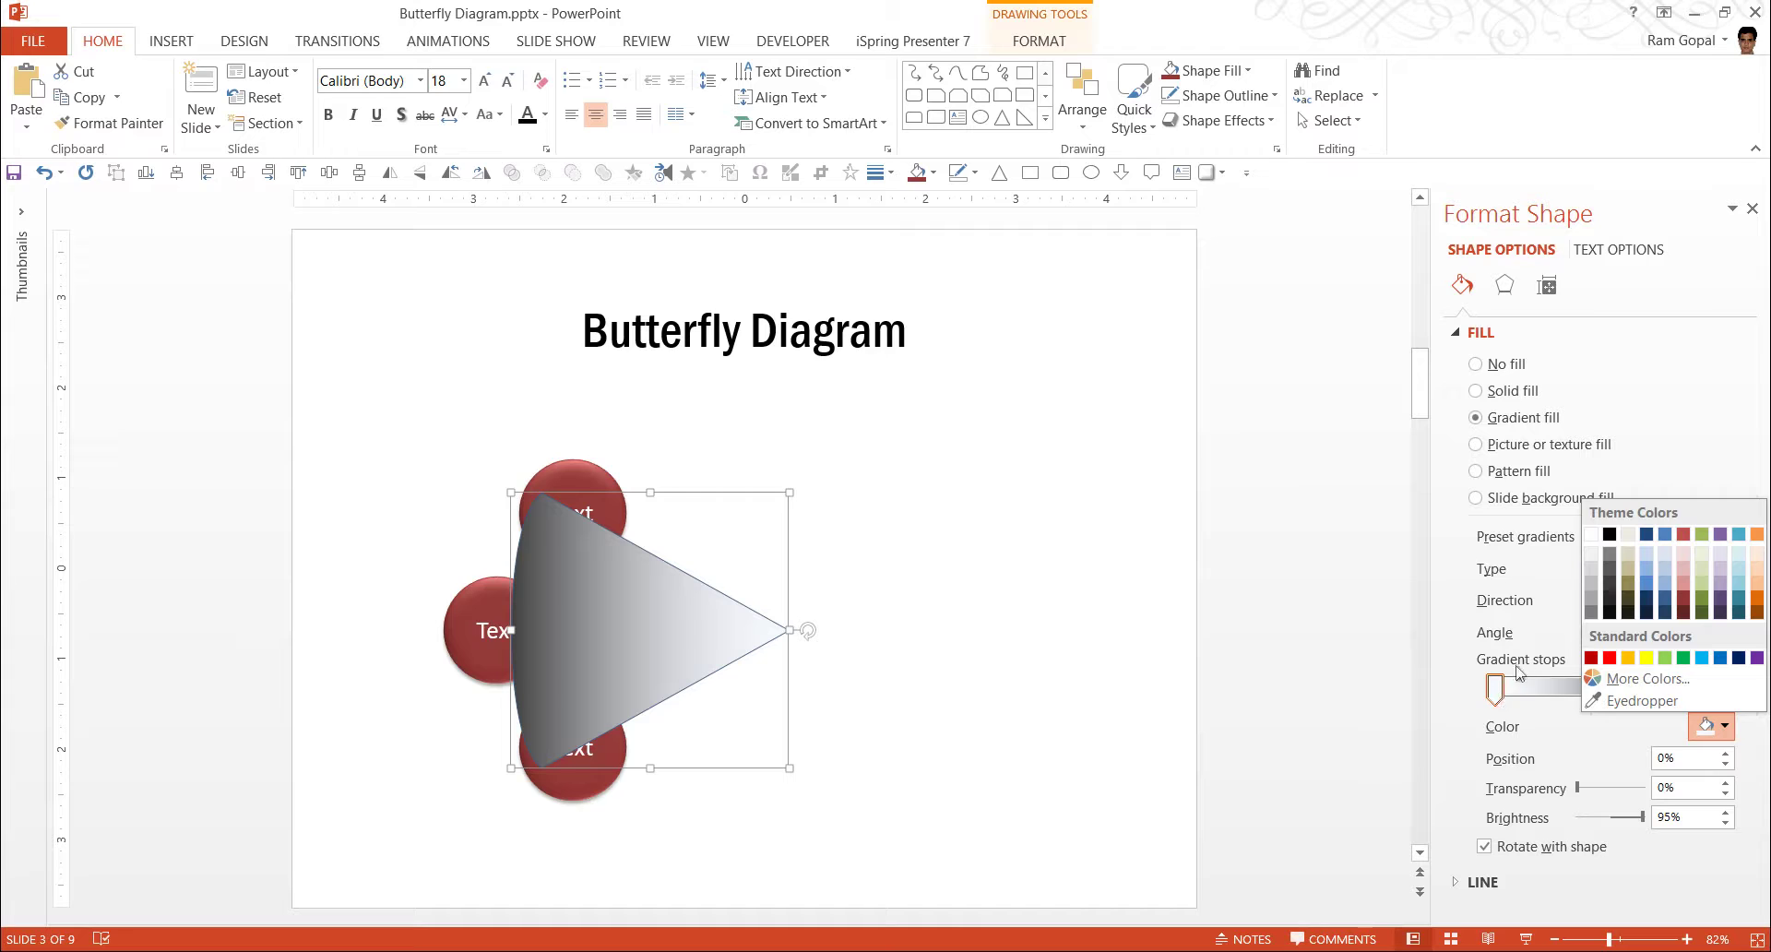
left_click(1597, 568)
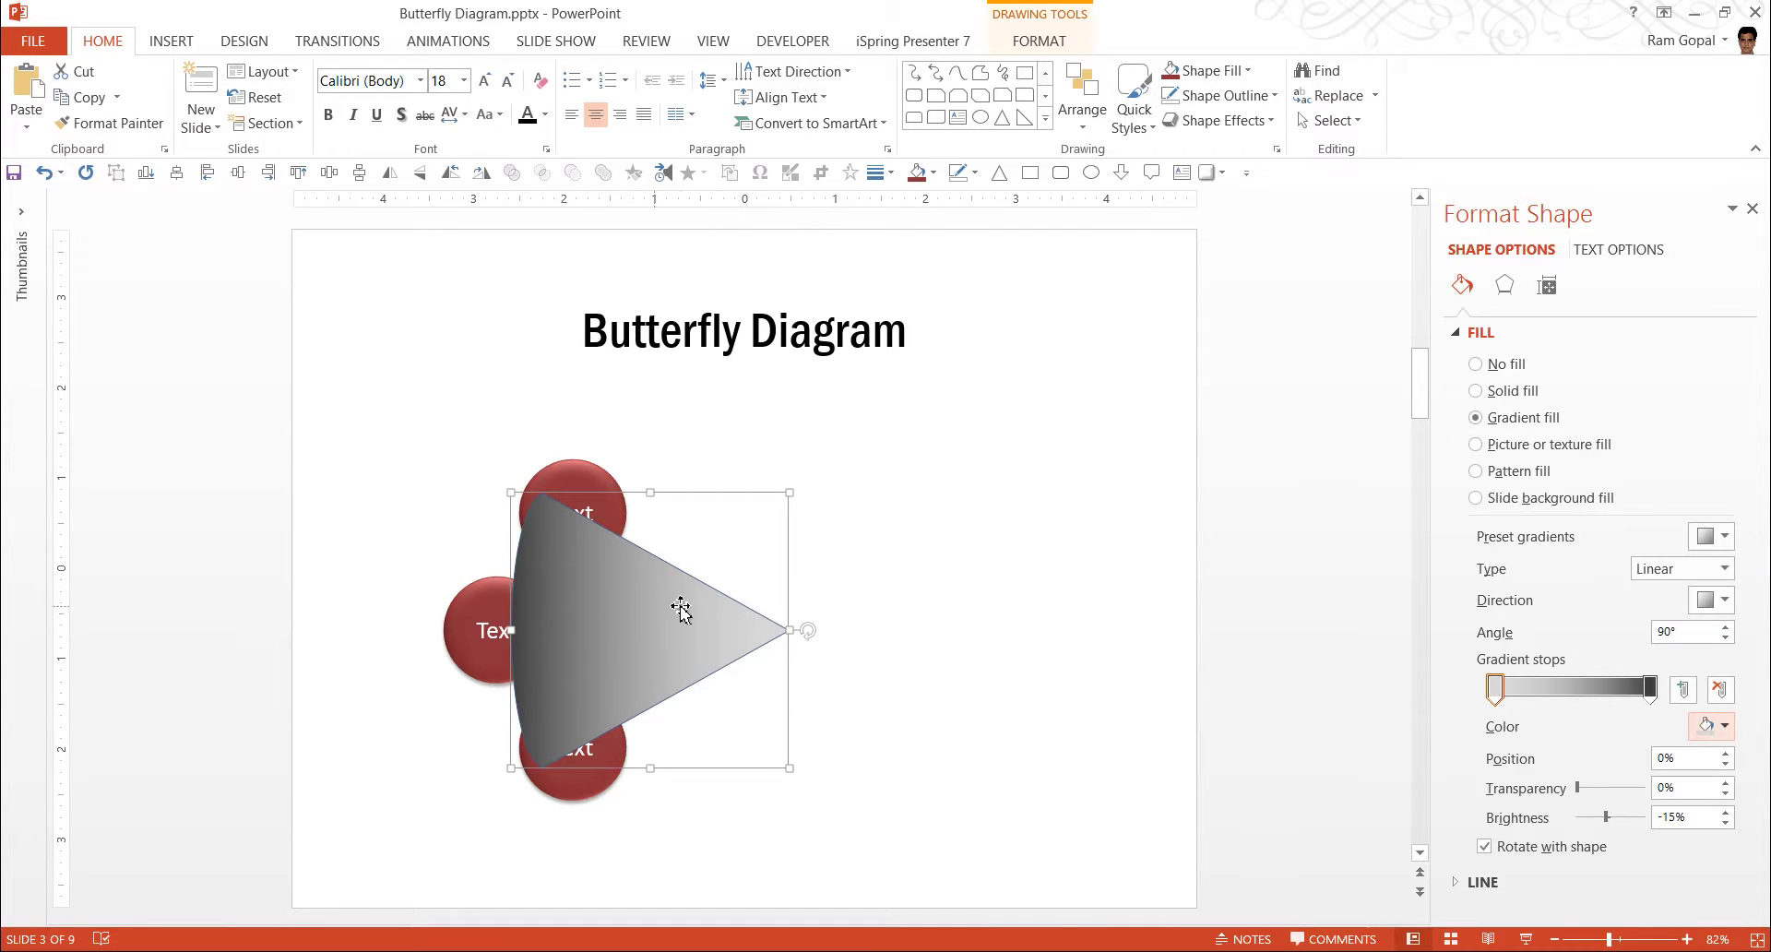
- Remove the curved triangle's outline and send it behind the circles
left_click(1226, 95)
left_click(1264, 291)
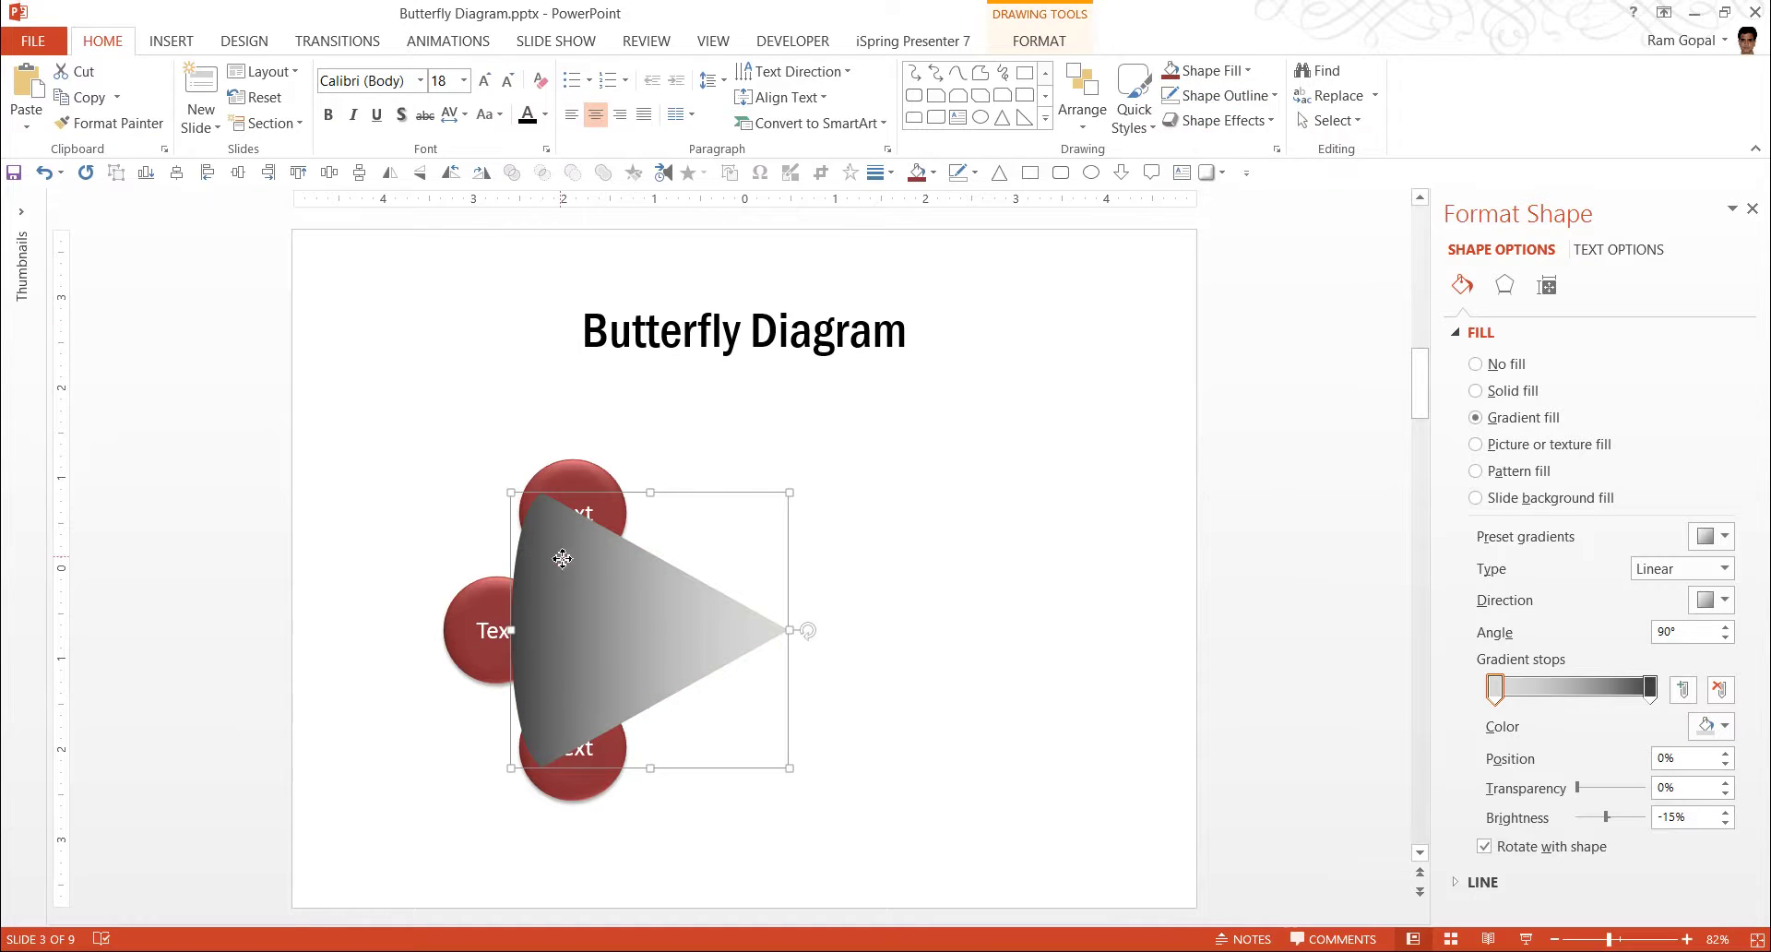
right_click(564, 555)
left_click(652, 397)
left_click(856, 689)
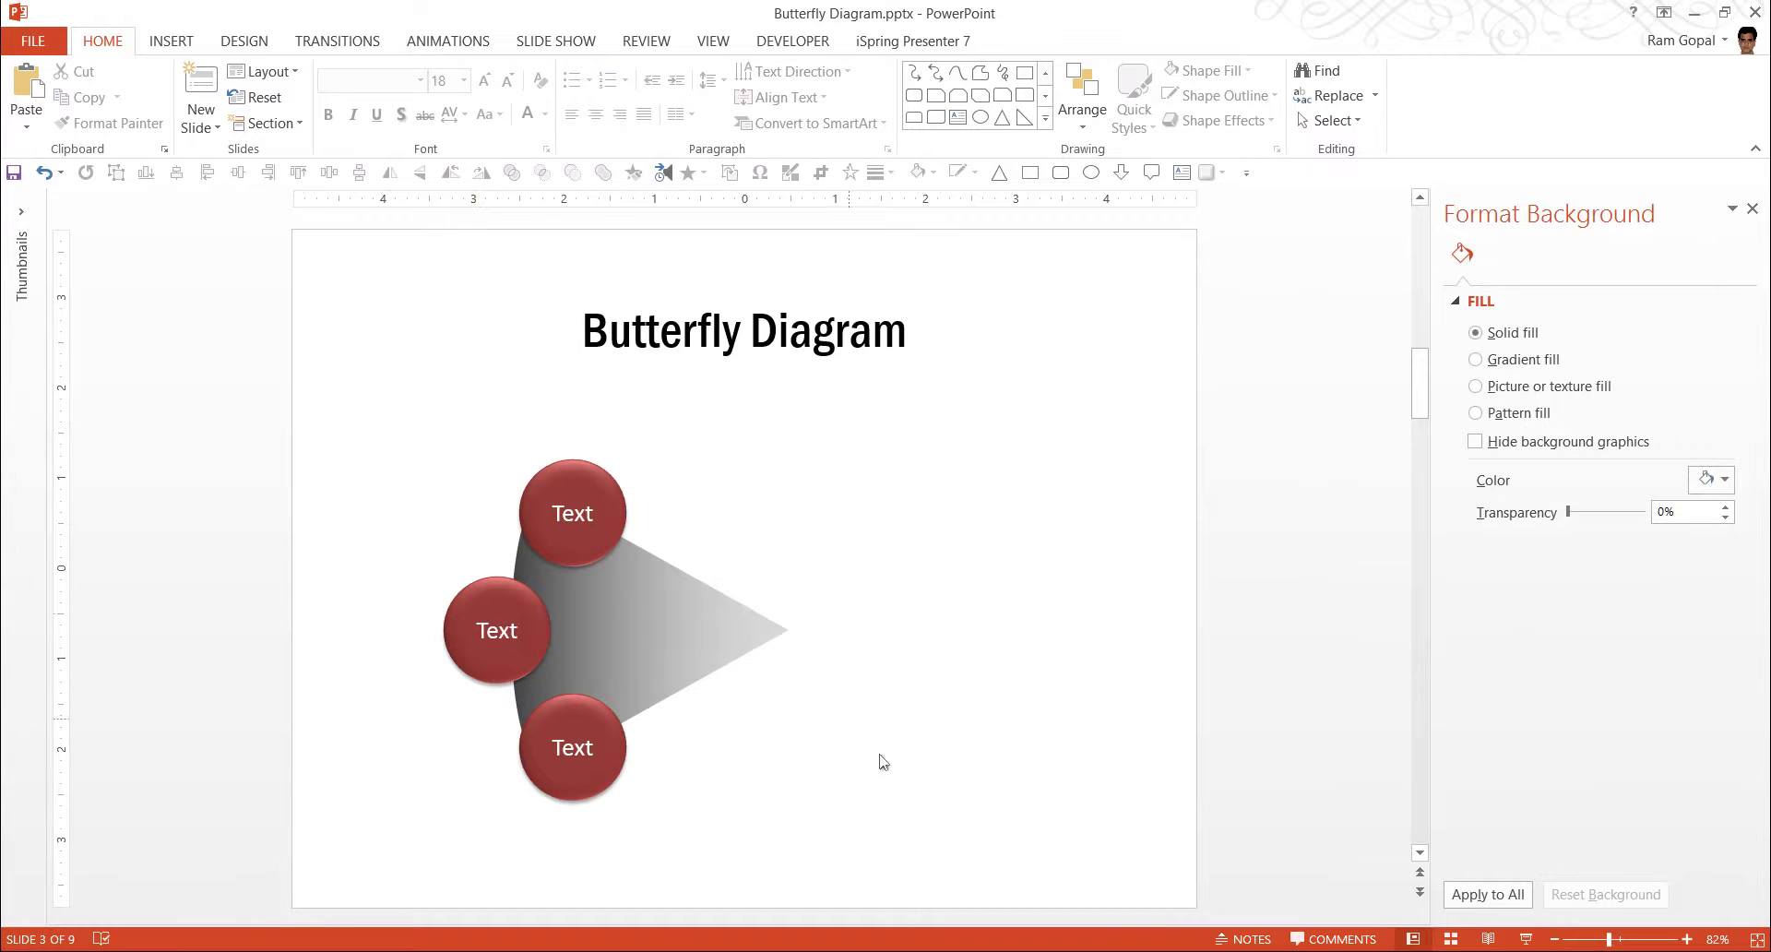
- Group the circles with the gradient triangle into one wing and duplicate that group
left_click_drag(896, 850, 340, 406)
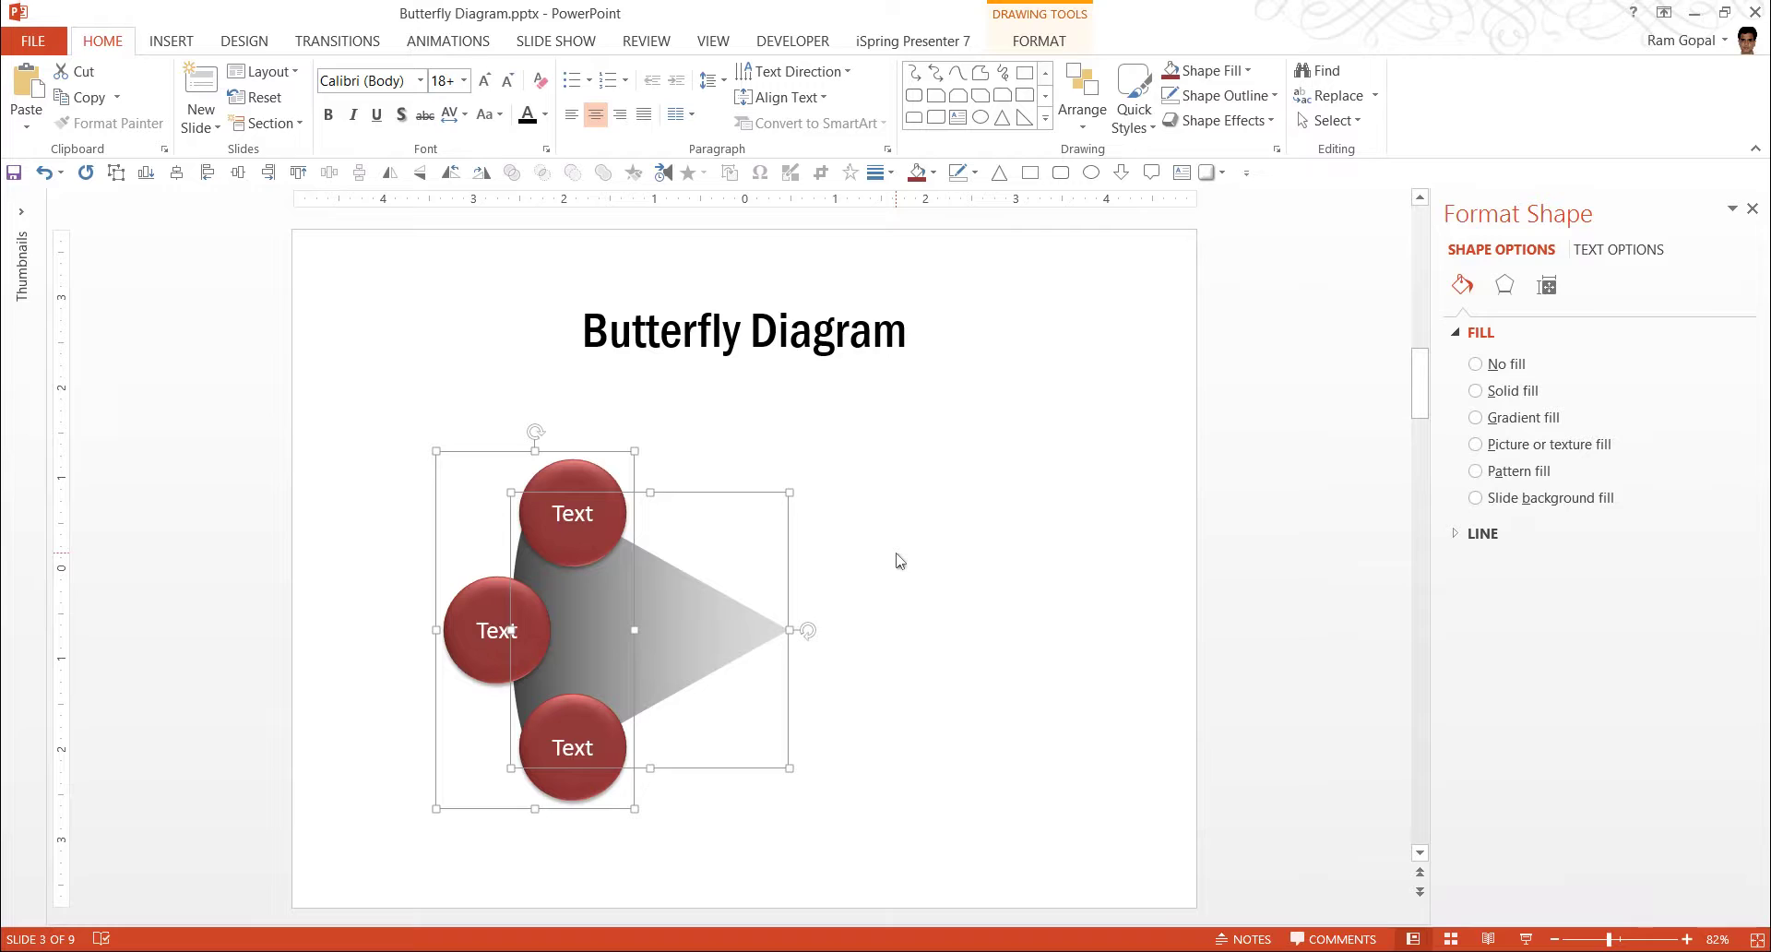
key("ctrl+g")
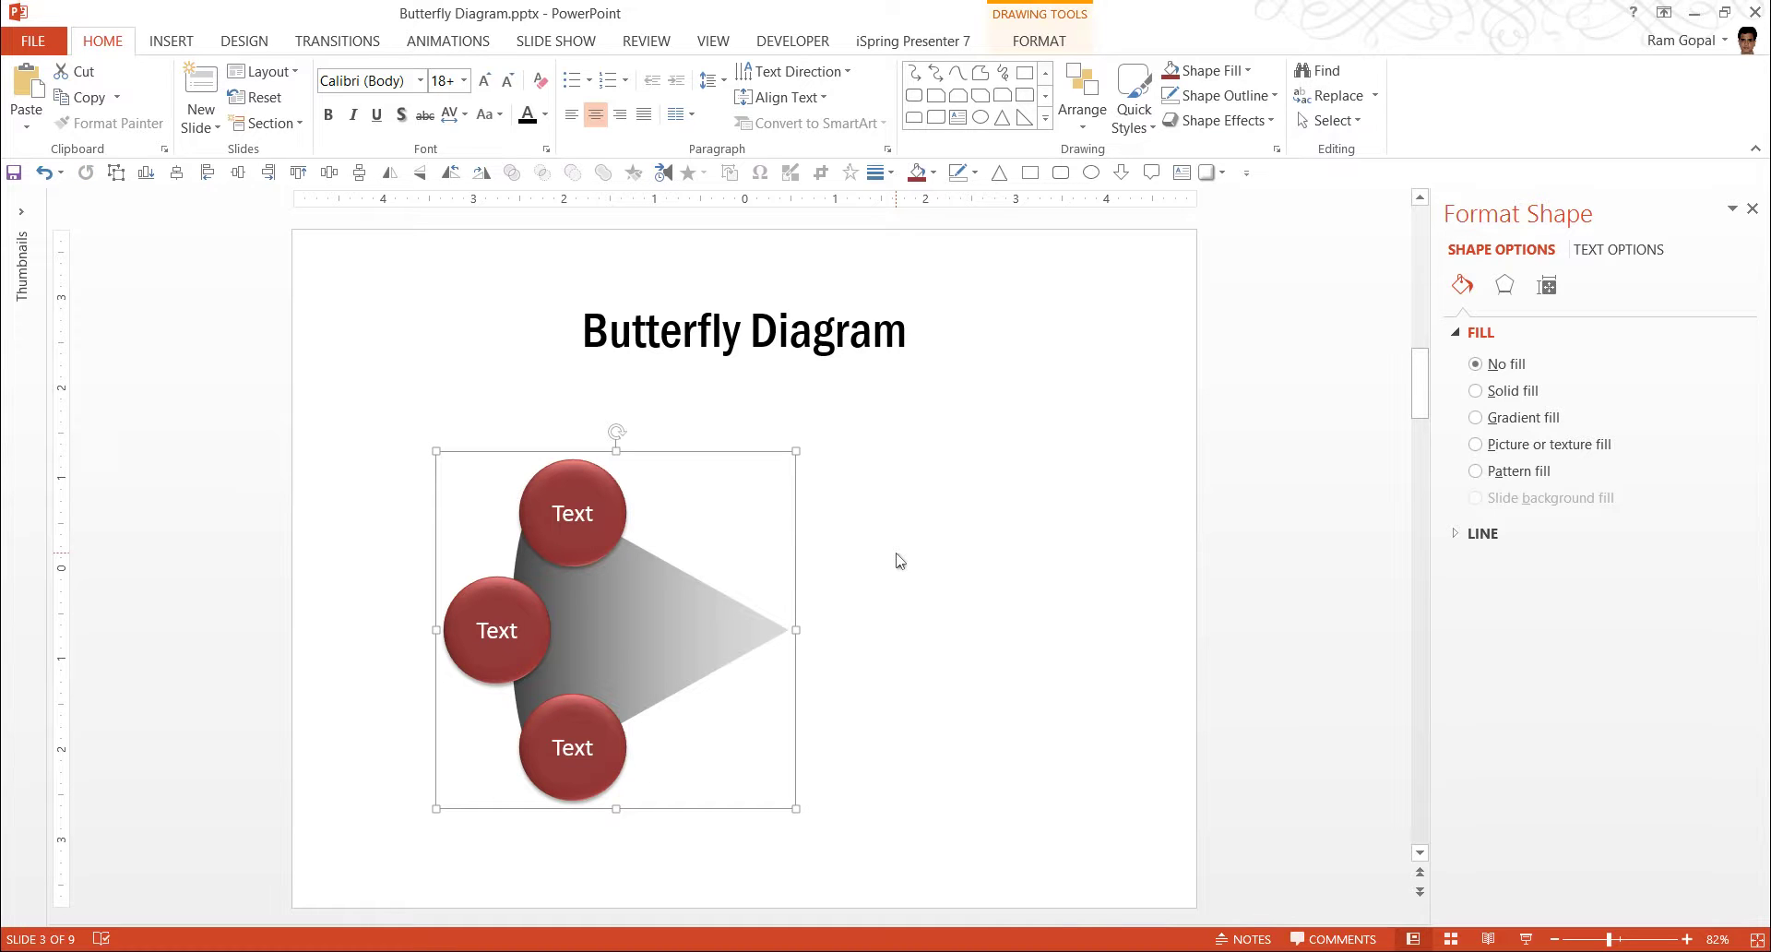
key("ctrl+d")
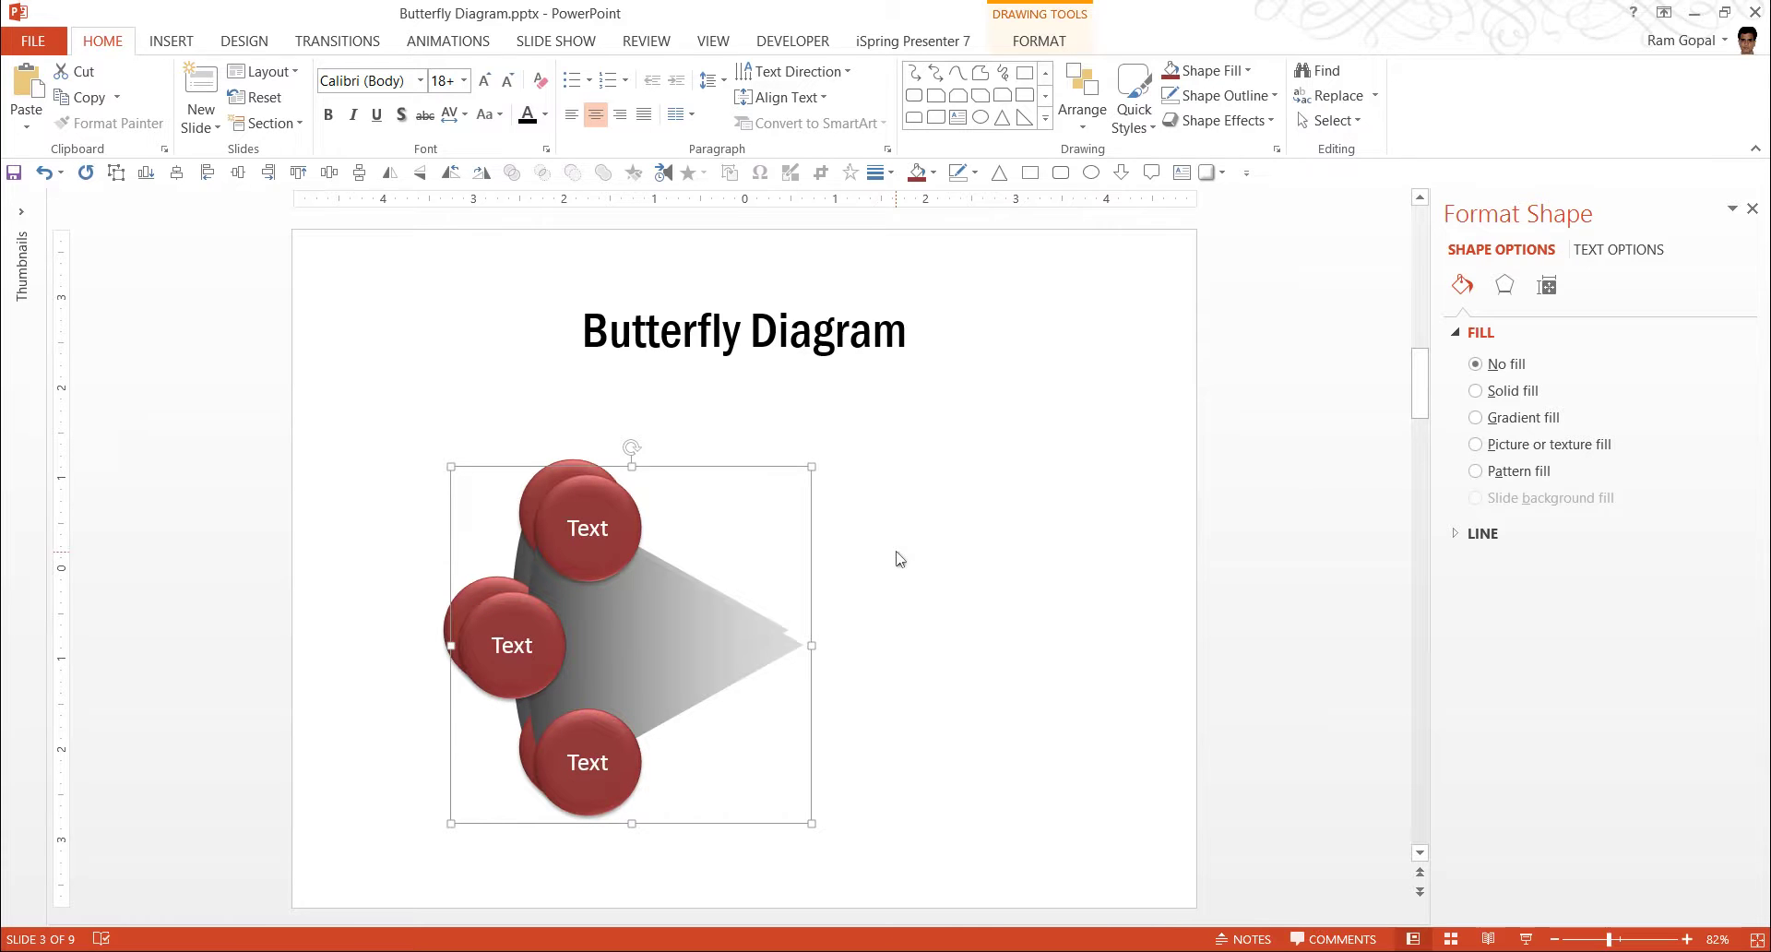
- Flip the duplicated wing horizontally and place it opposite the original so the two triangle tips meet
left_click(1089, 85)
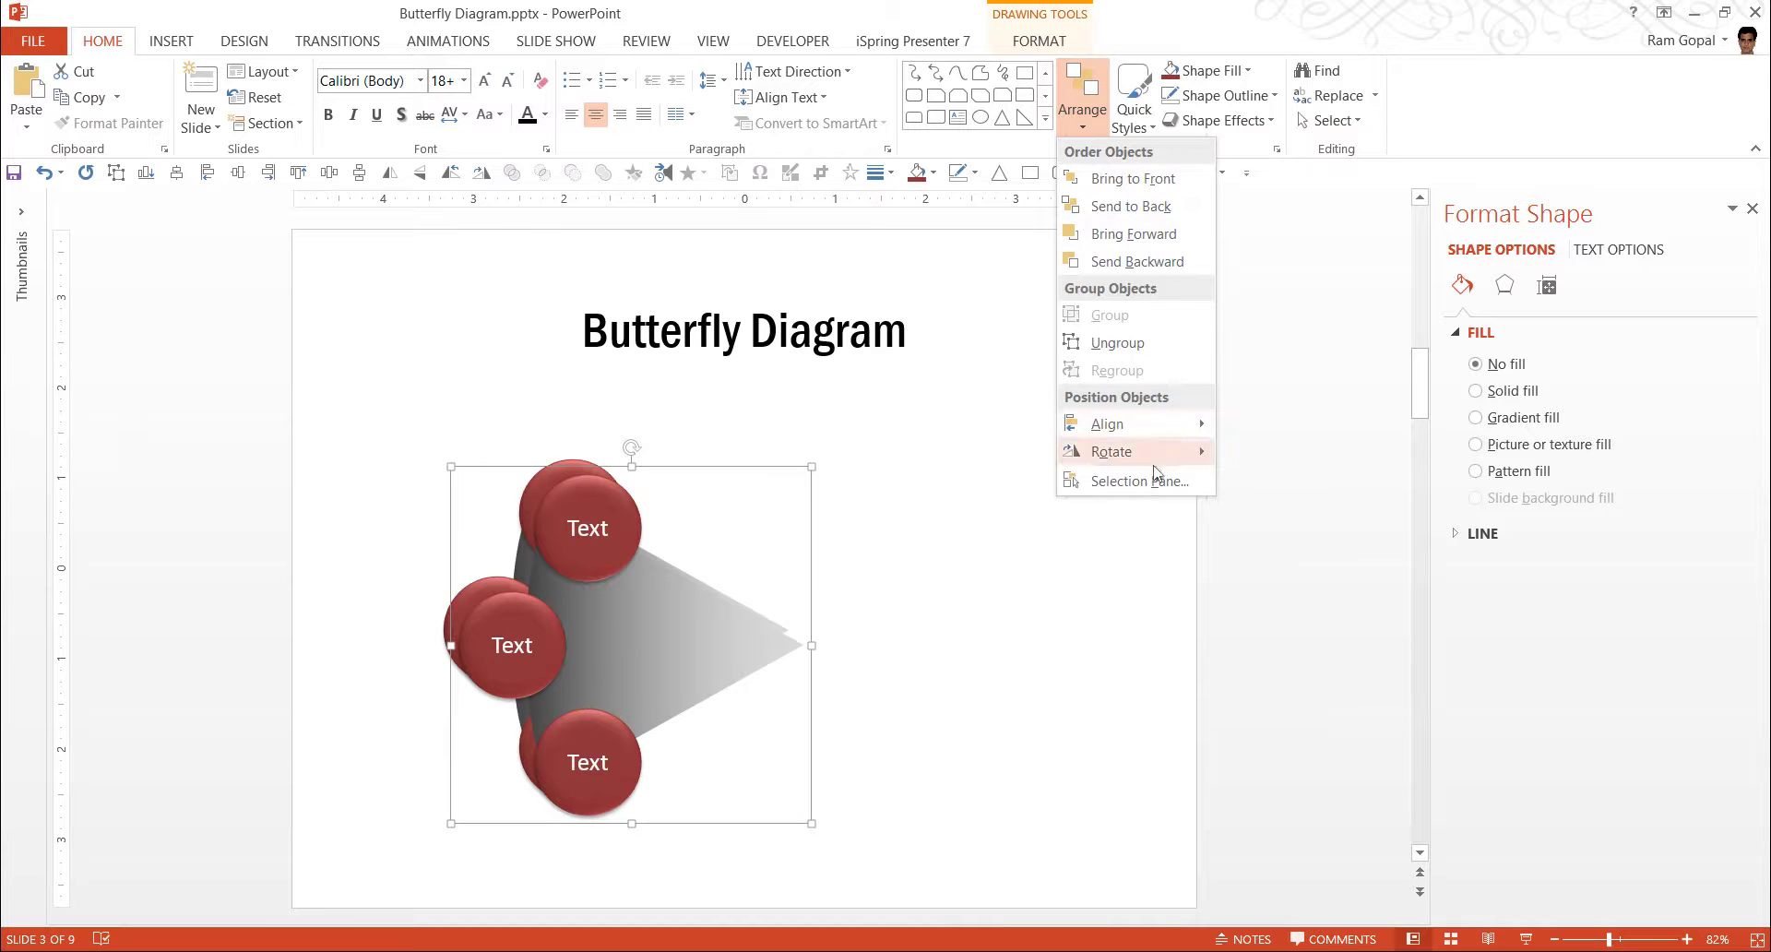
mouse_move(1160, 433)
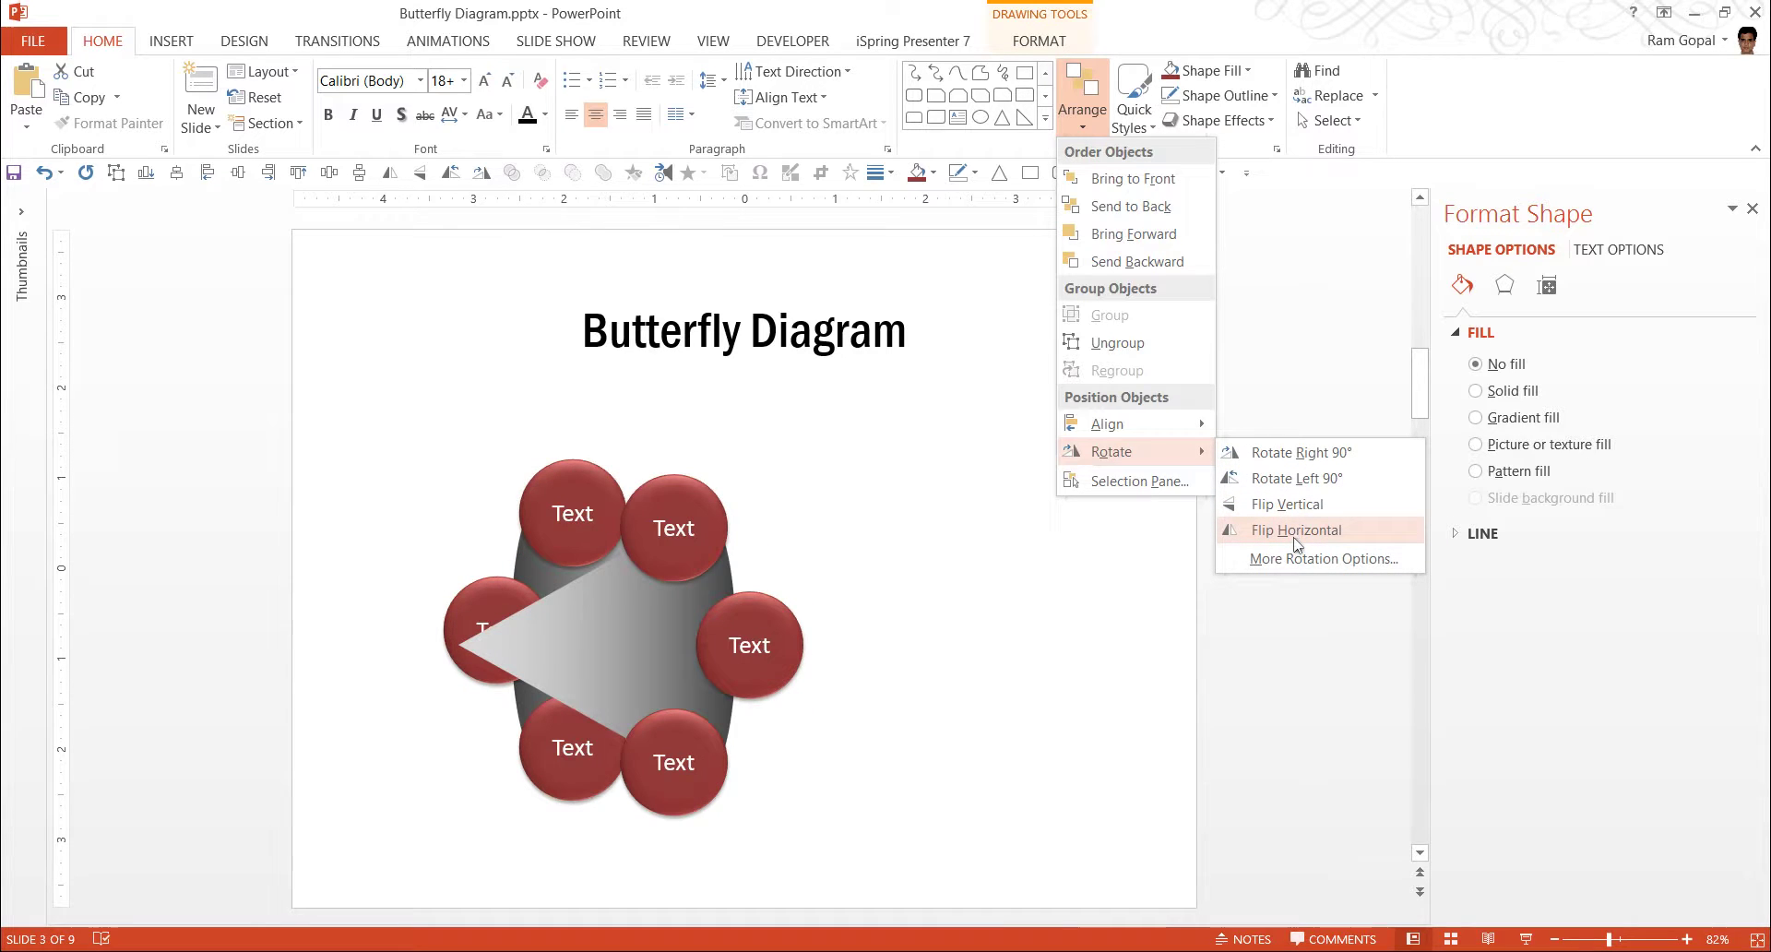
left_click(1296, 530)
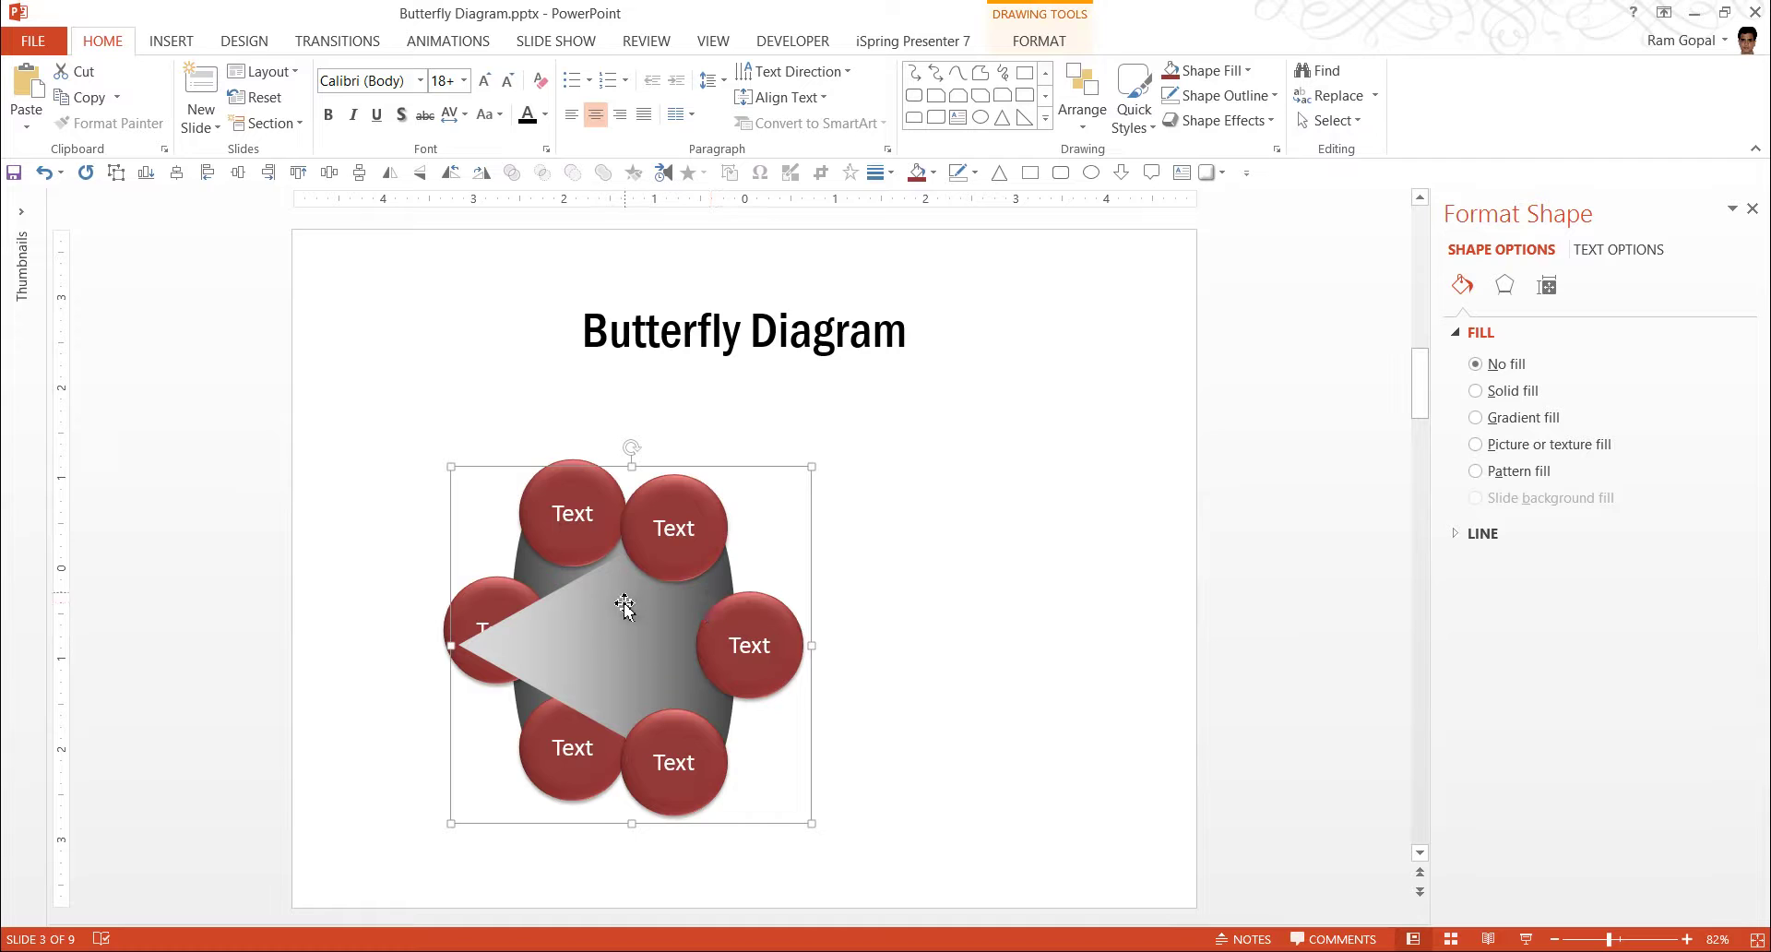
left_click_drag(625, 604, 943, 598)
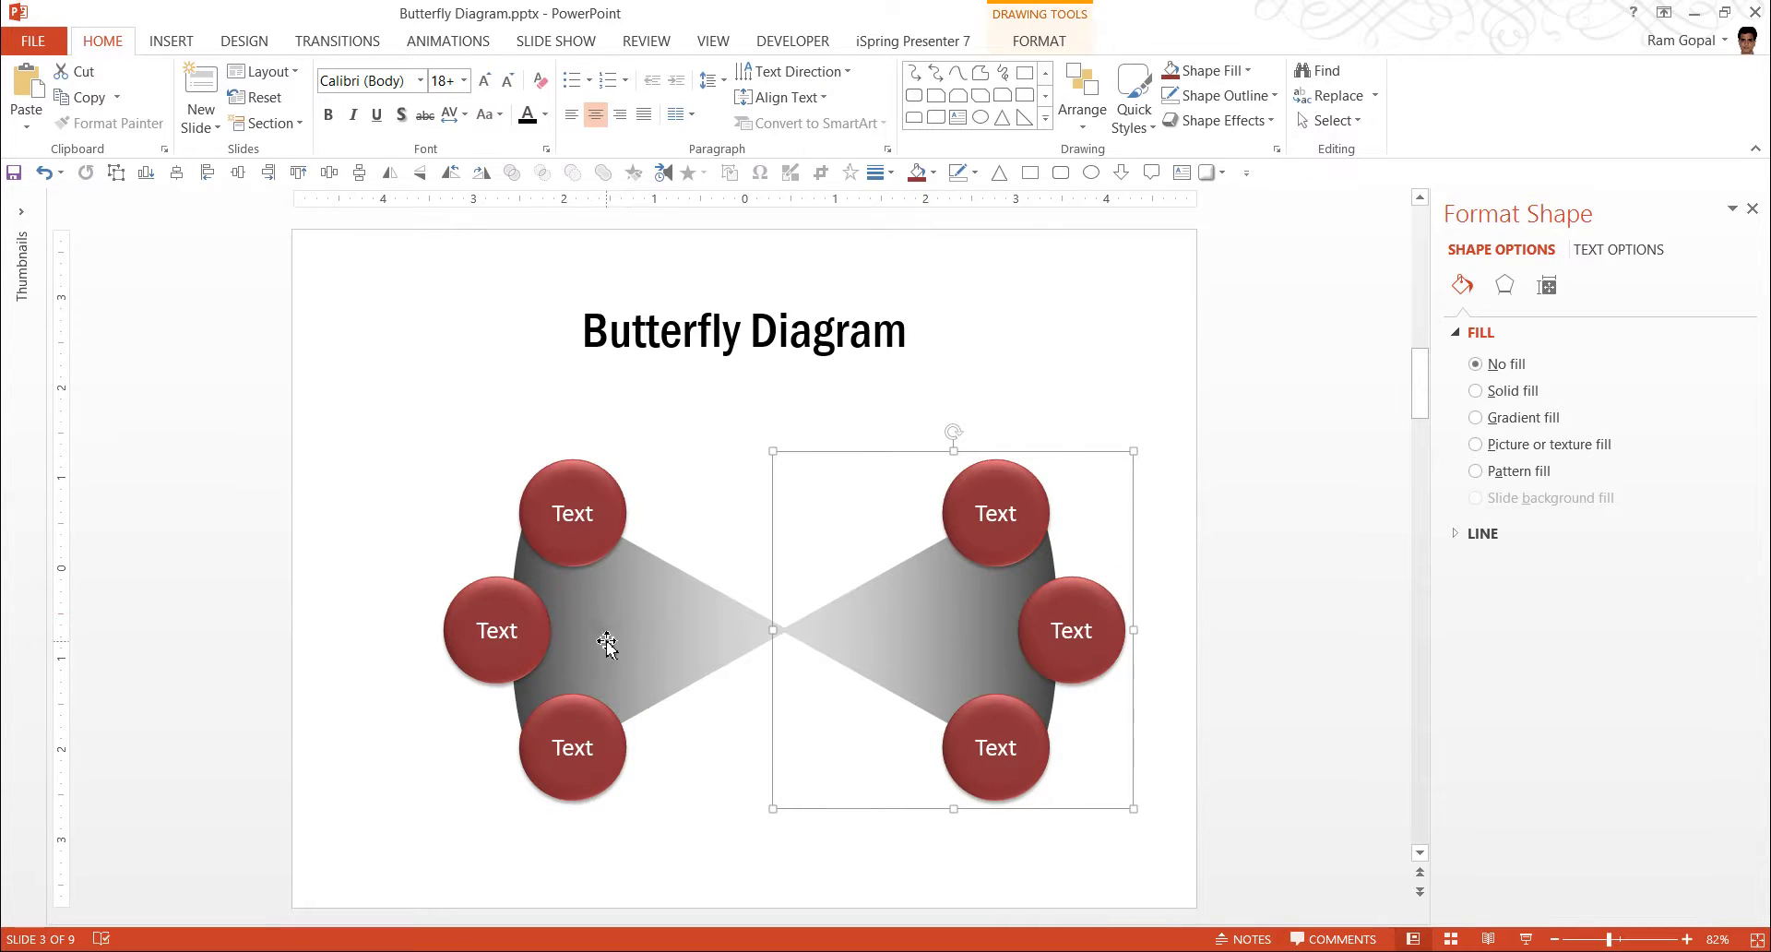
- Fill the three circles of the flipped wing with a dark green theme colour
left_click(1022, 487)
left_click(1240, 70)
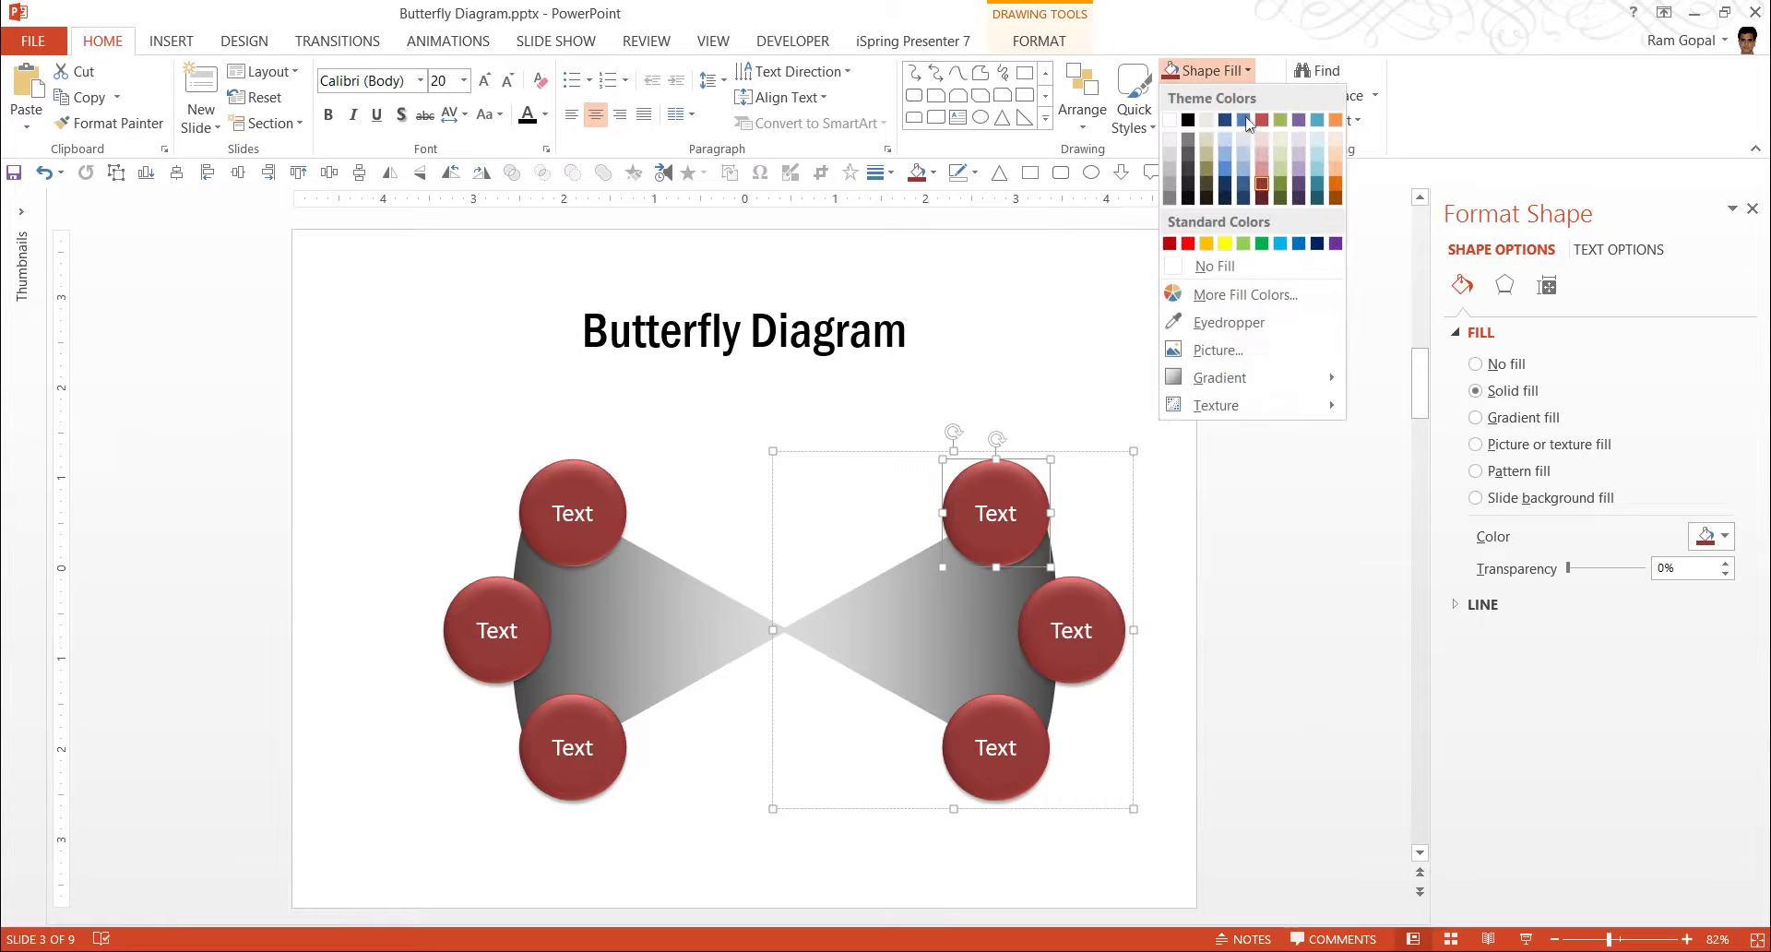
left_click(1273, 175)
left_click(1111, 601)
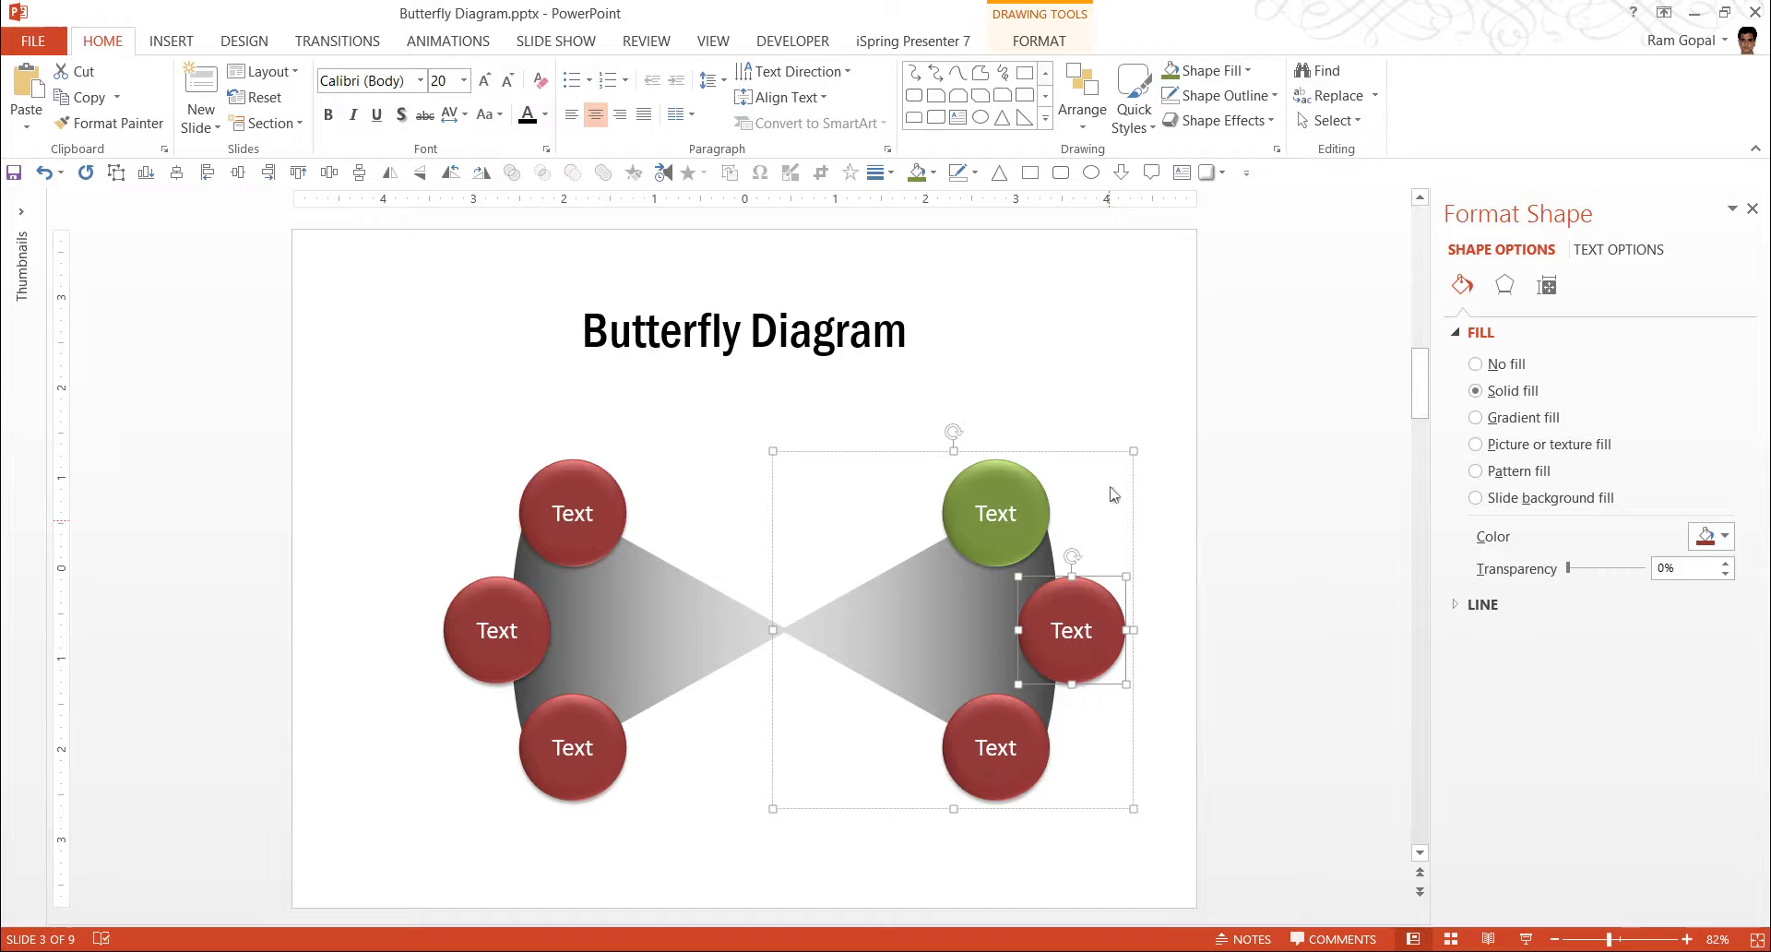
left_click(1172, 74)
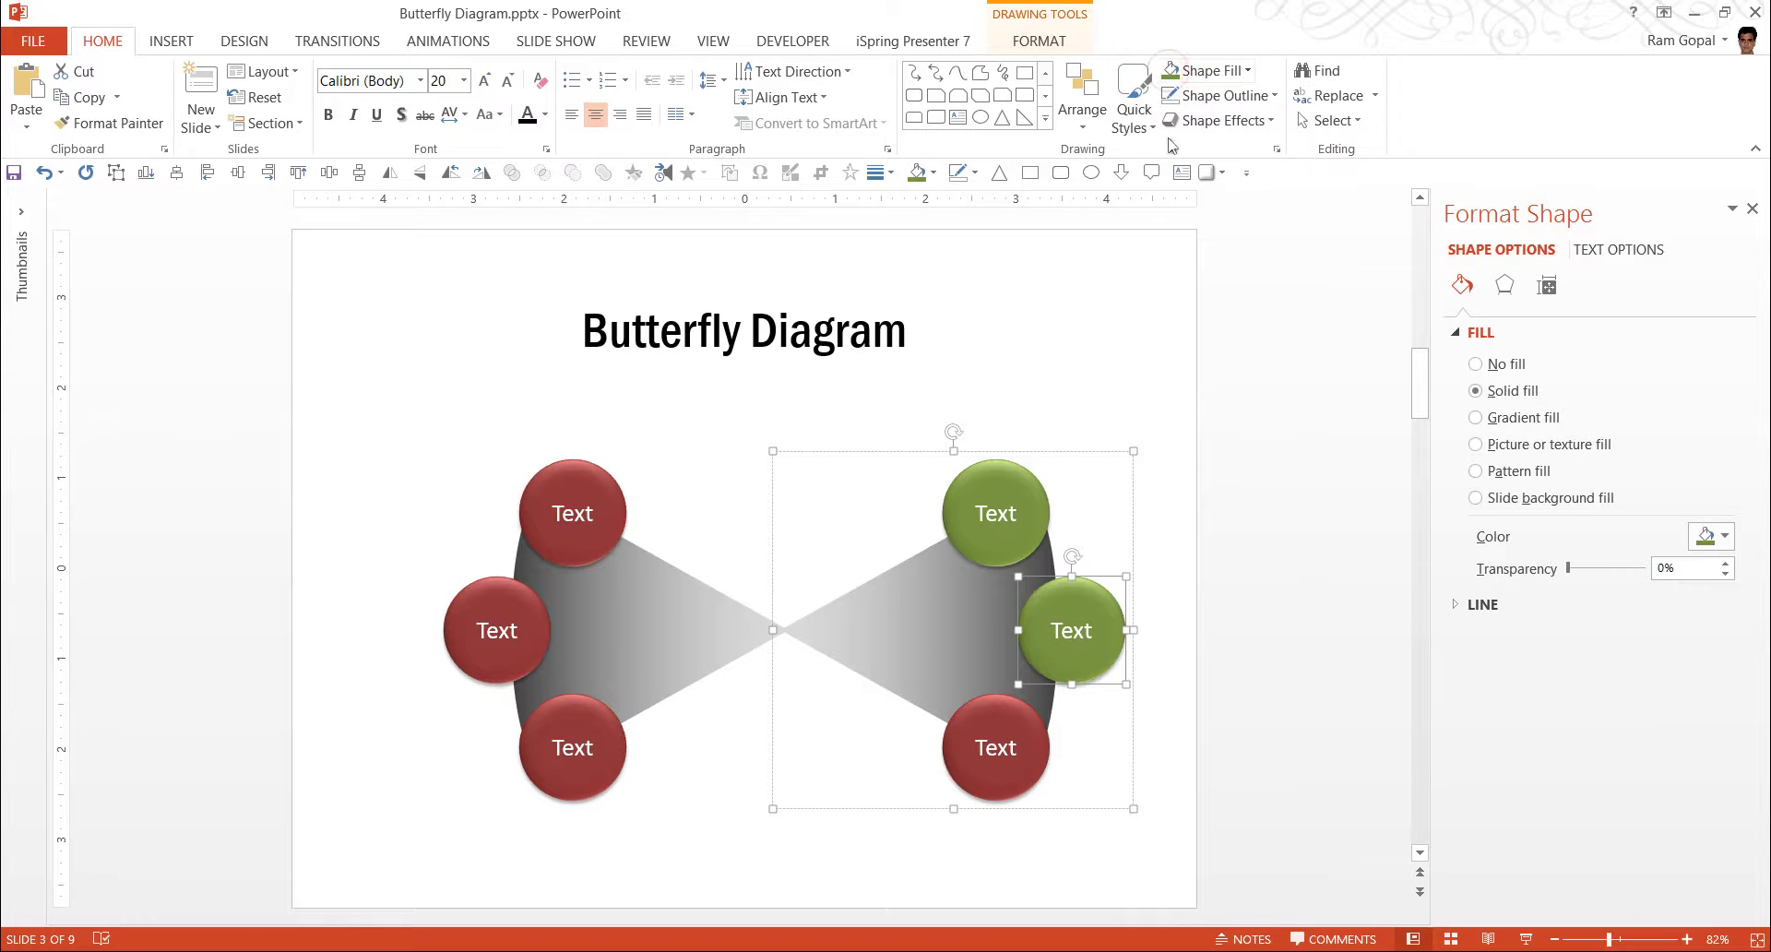
left_click(1025, 738)
left_click(1171, 74)
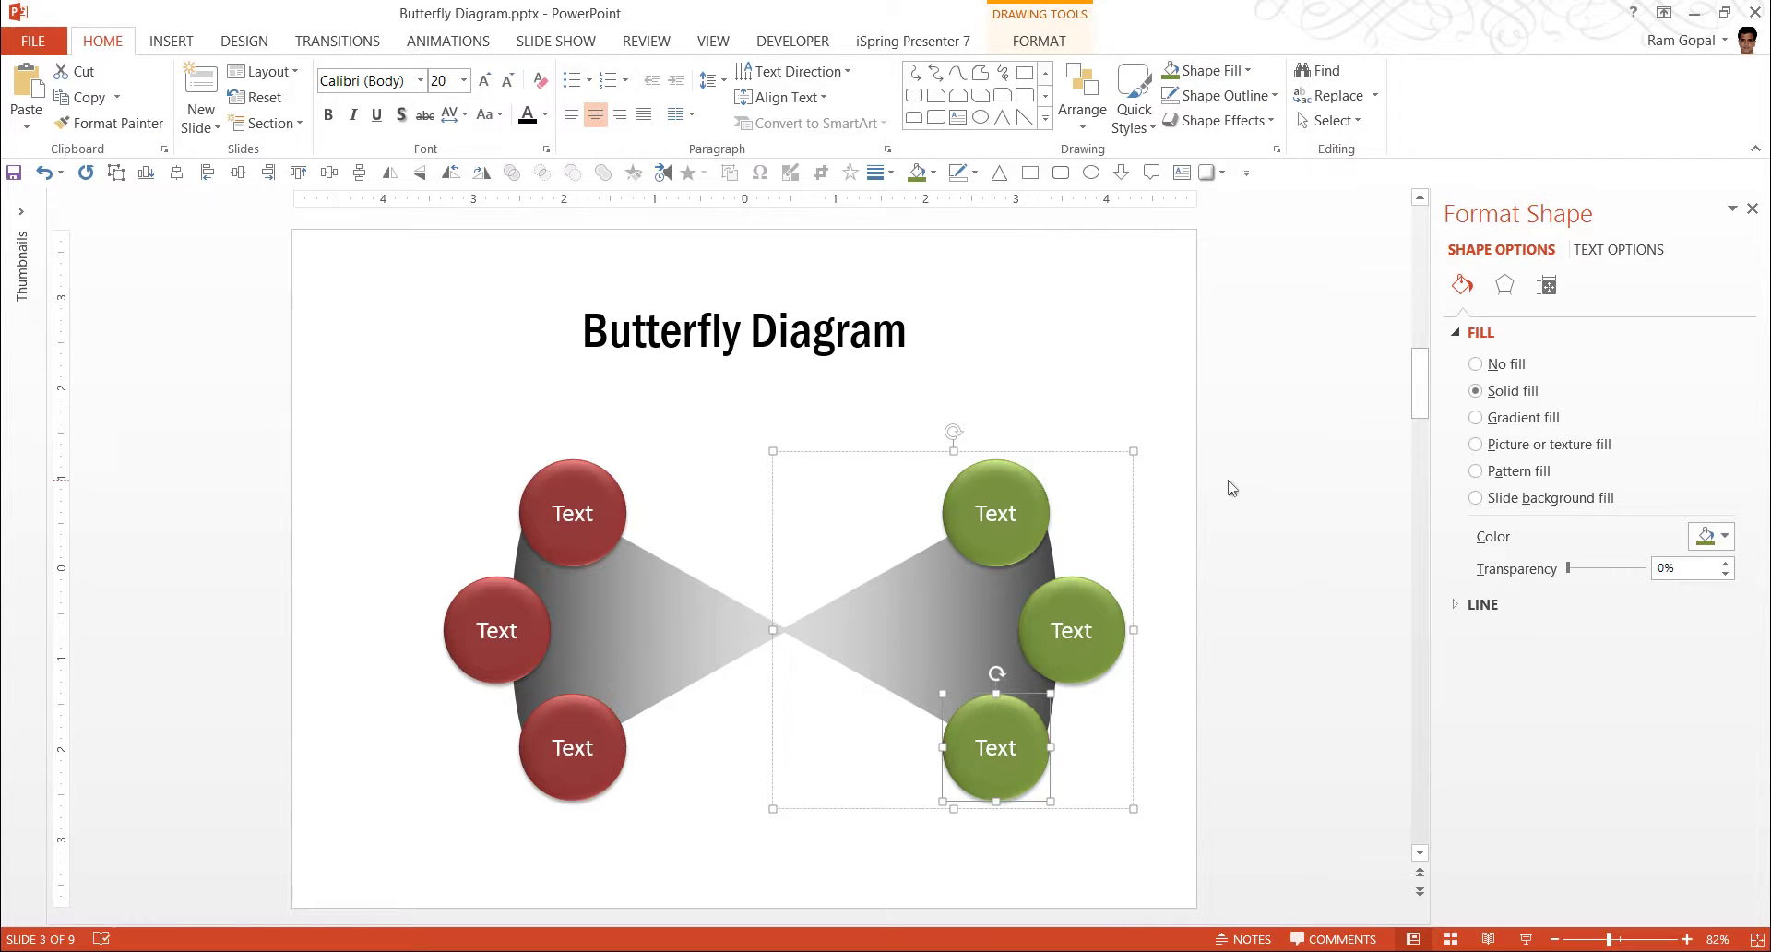
left_click(1153, 544)
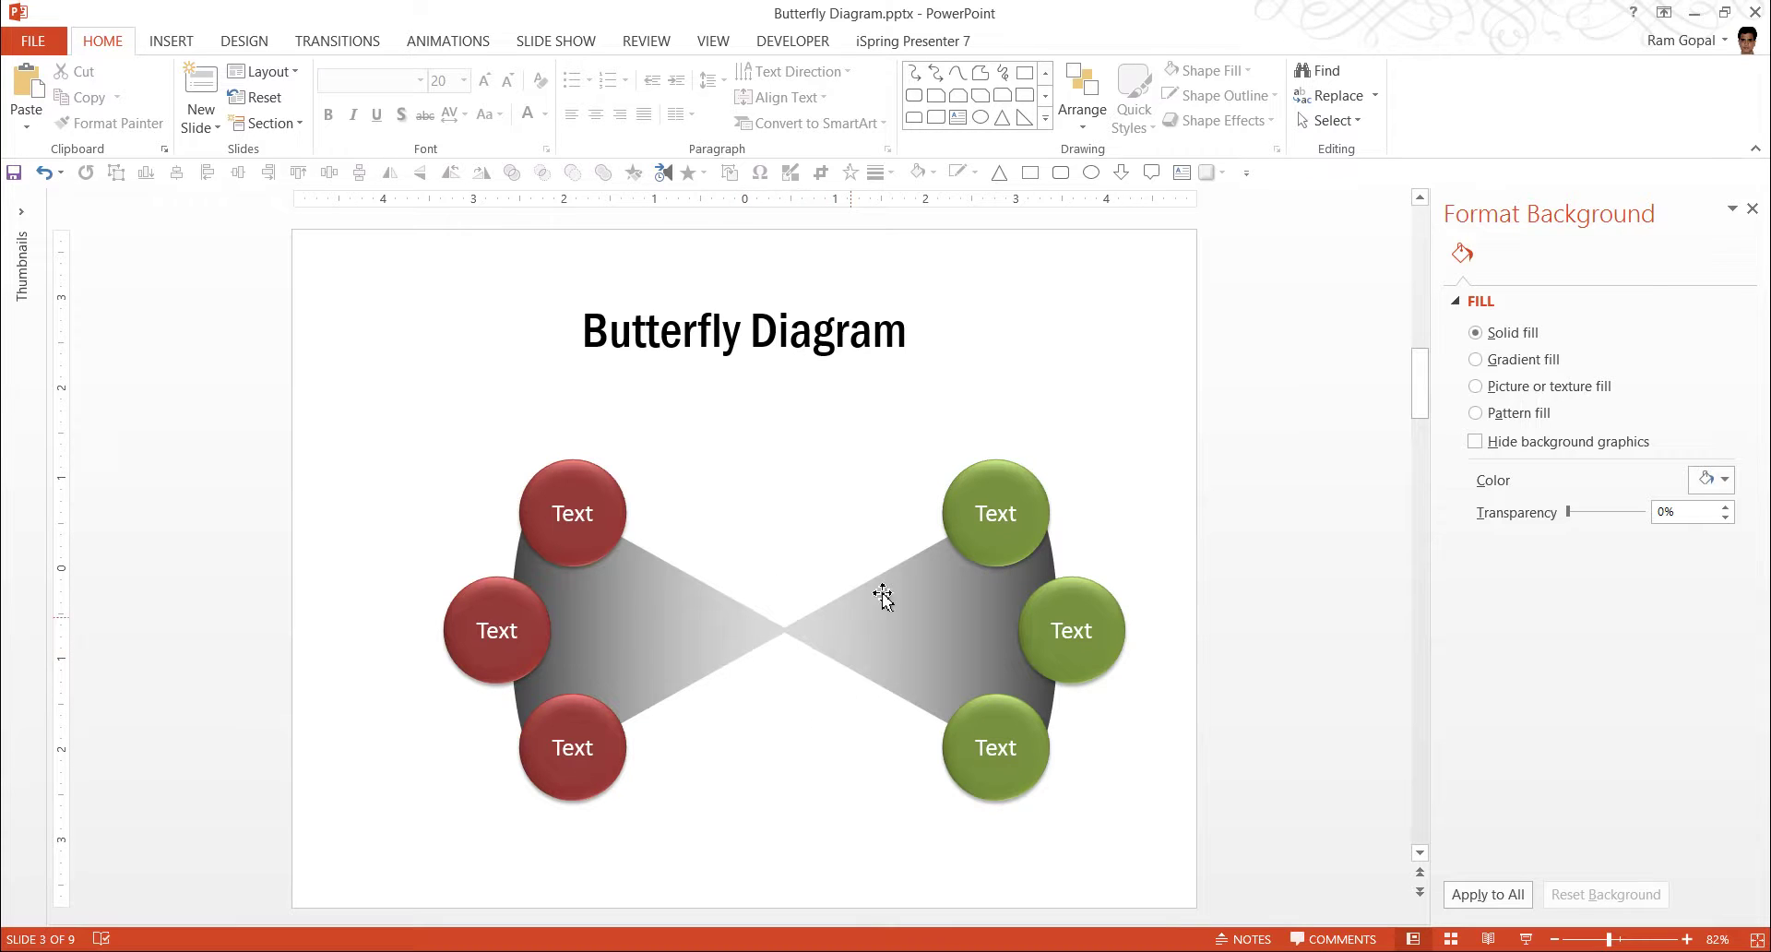
- Copy the upper green circle and place the copy at the centre, over the point where the two wings meet
left_click(996, 459)
left_click(997, 464)
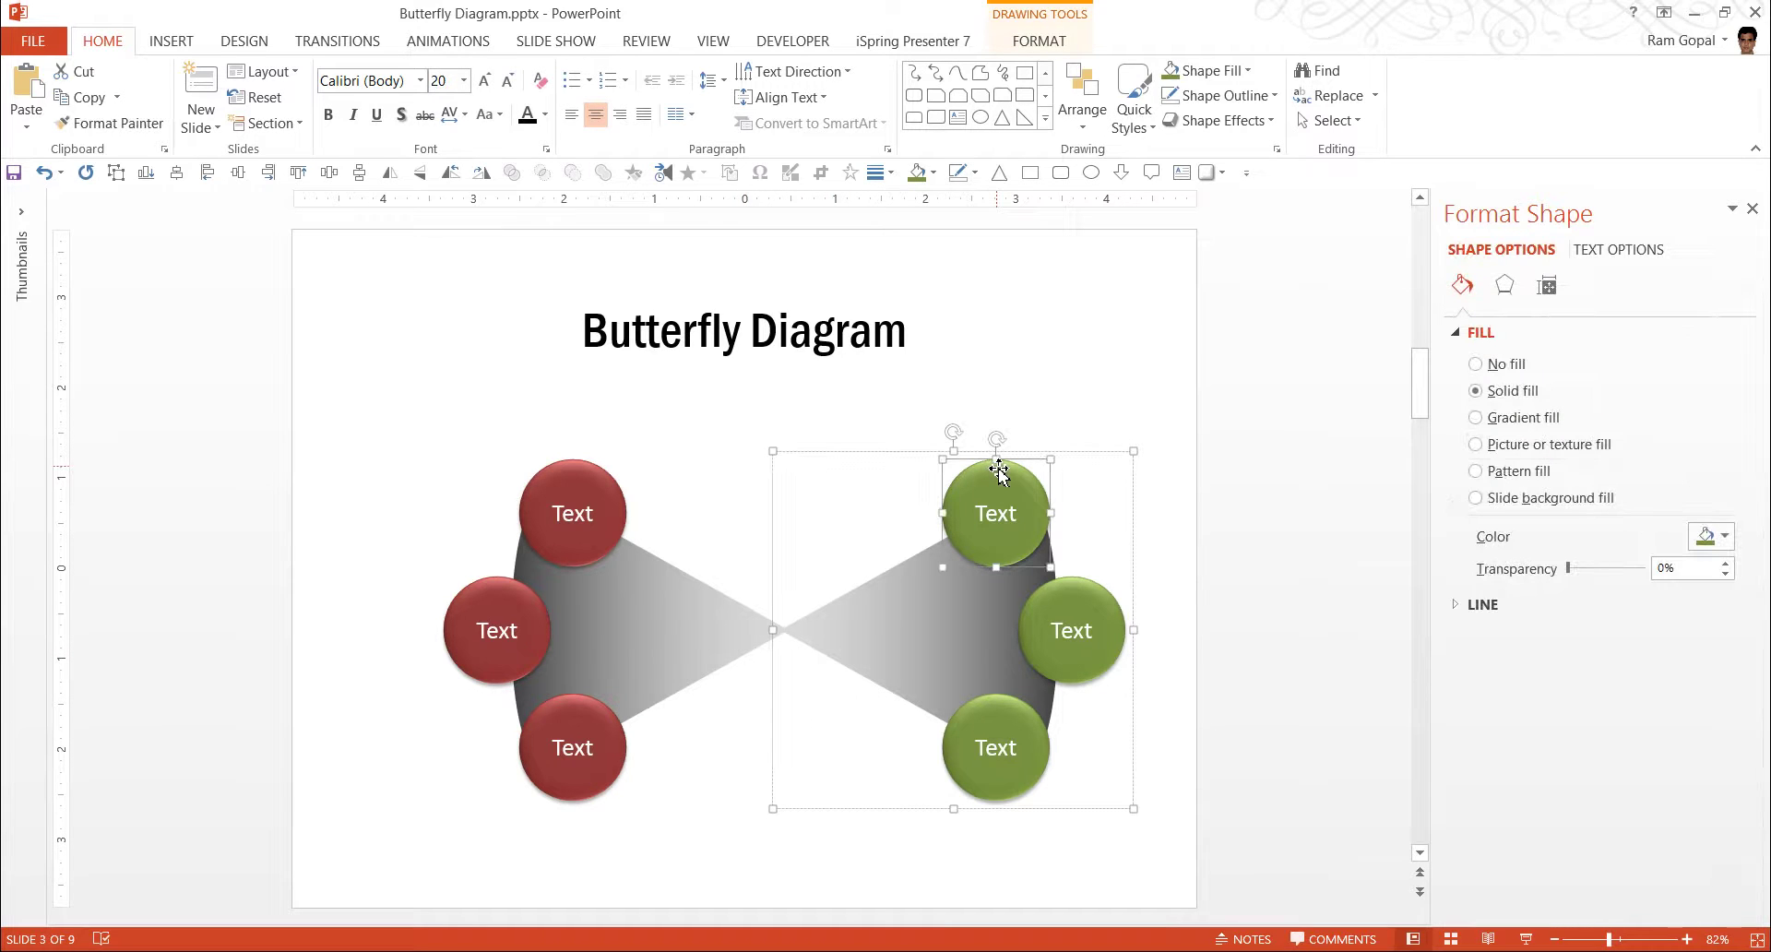
key("ctrl+c")
key("ctrl+v")
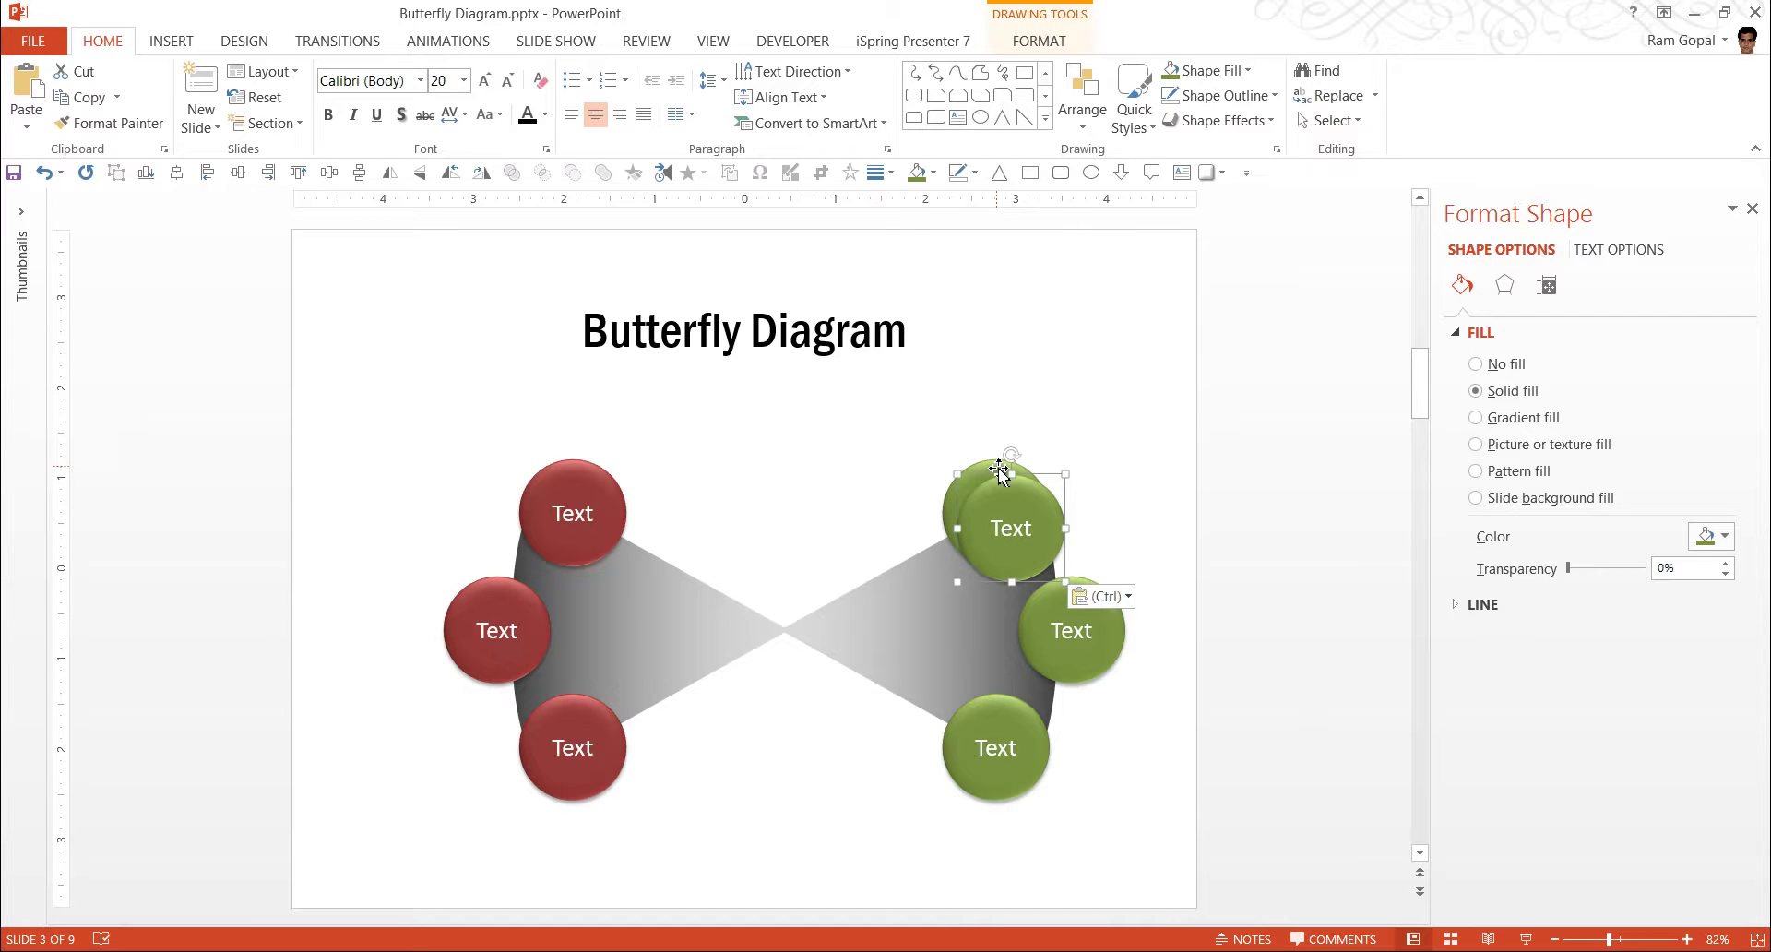
left_click_drag(992, 502, 786, 597)
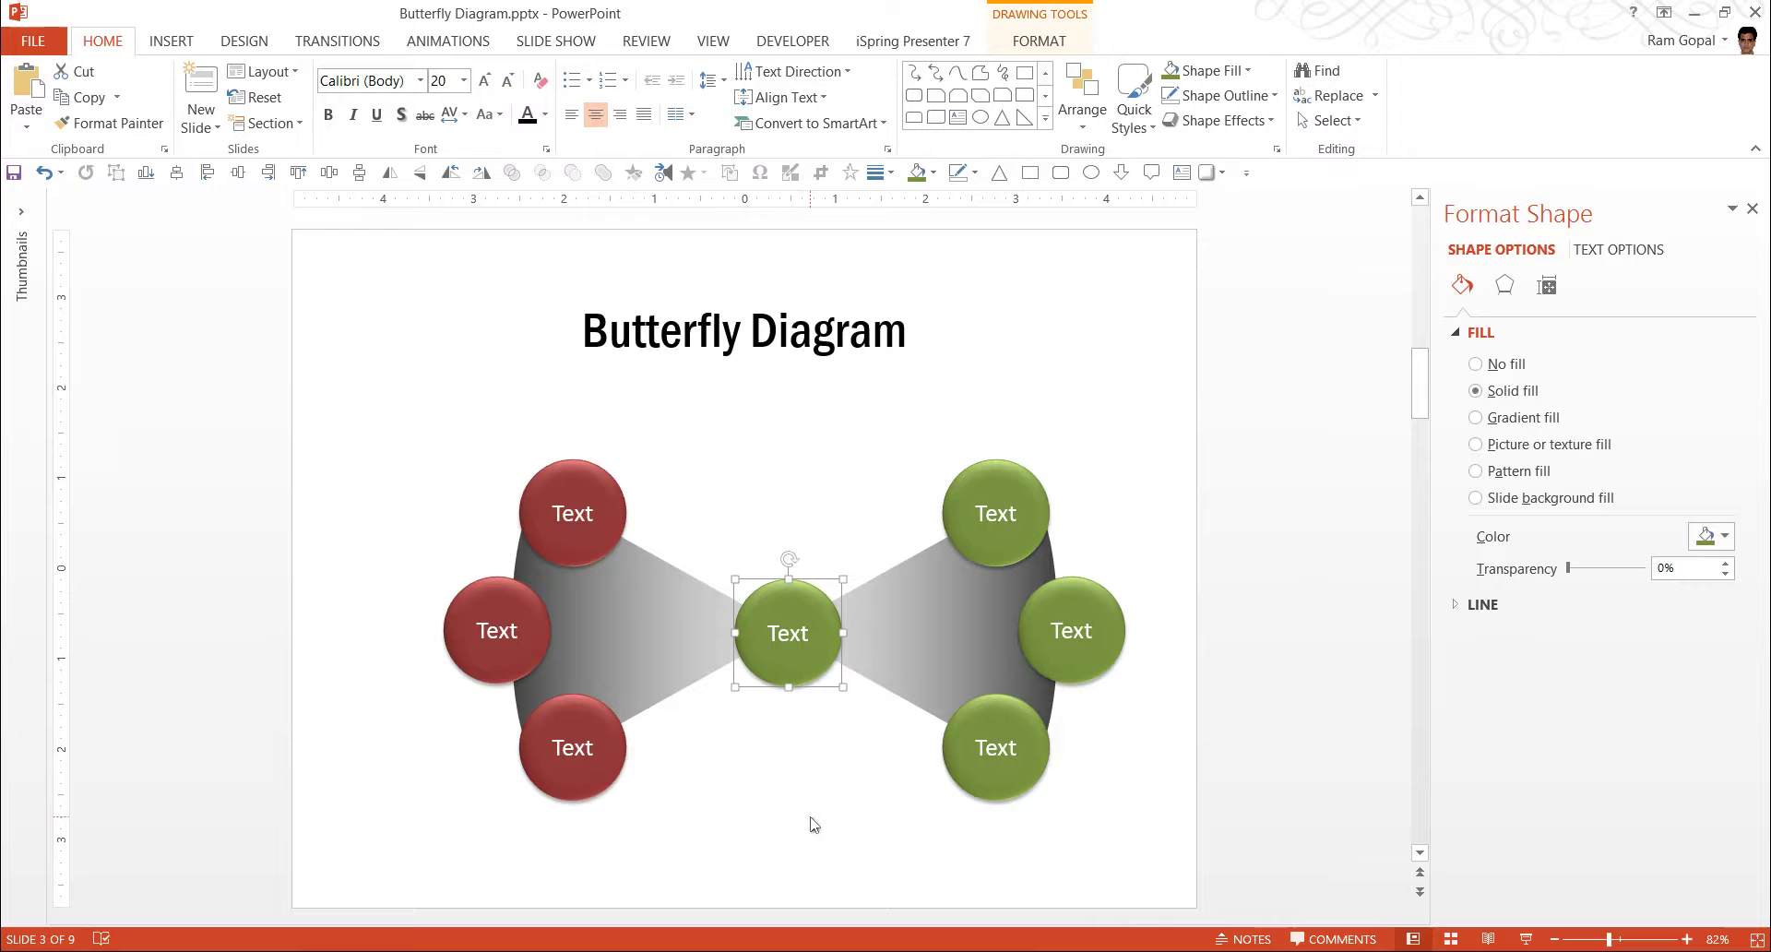
- Fill the centre circle with a near-black theme colour
left_click(1203, 71)
left_click(1189, 184)
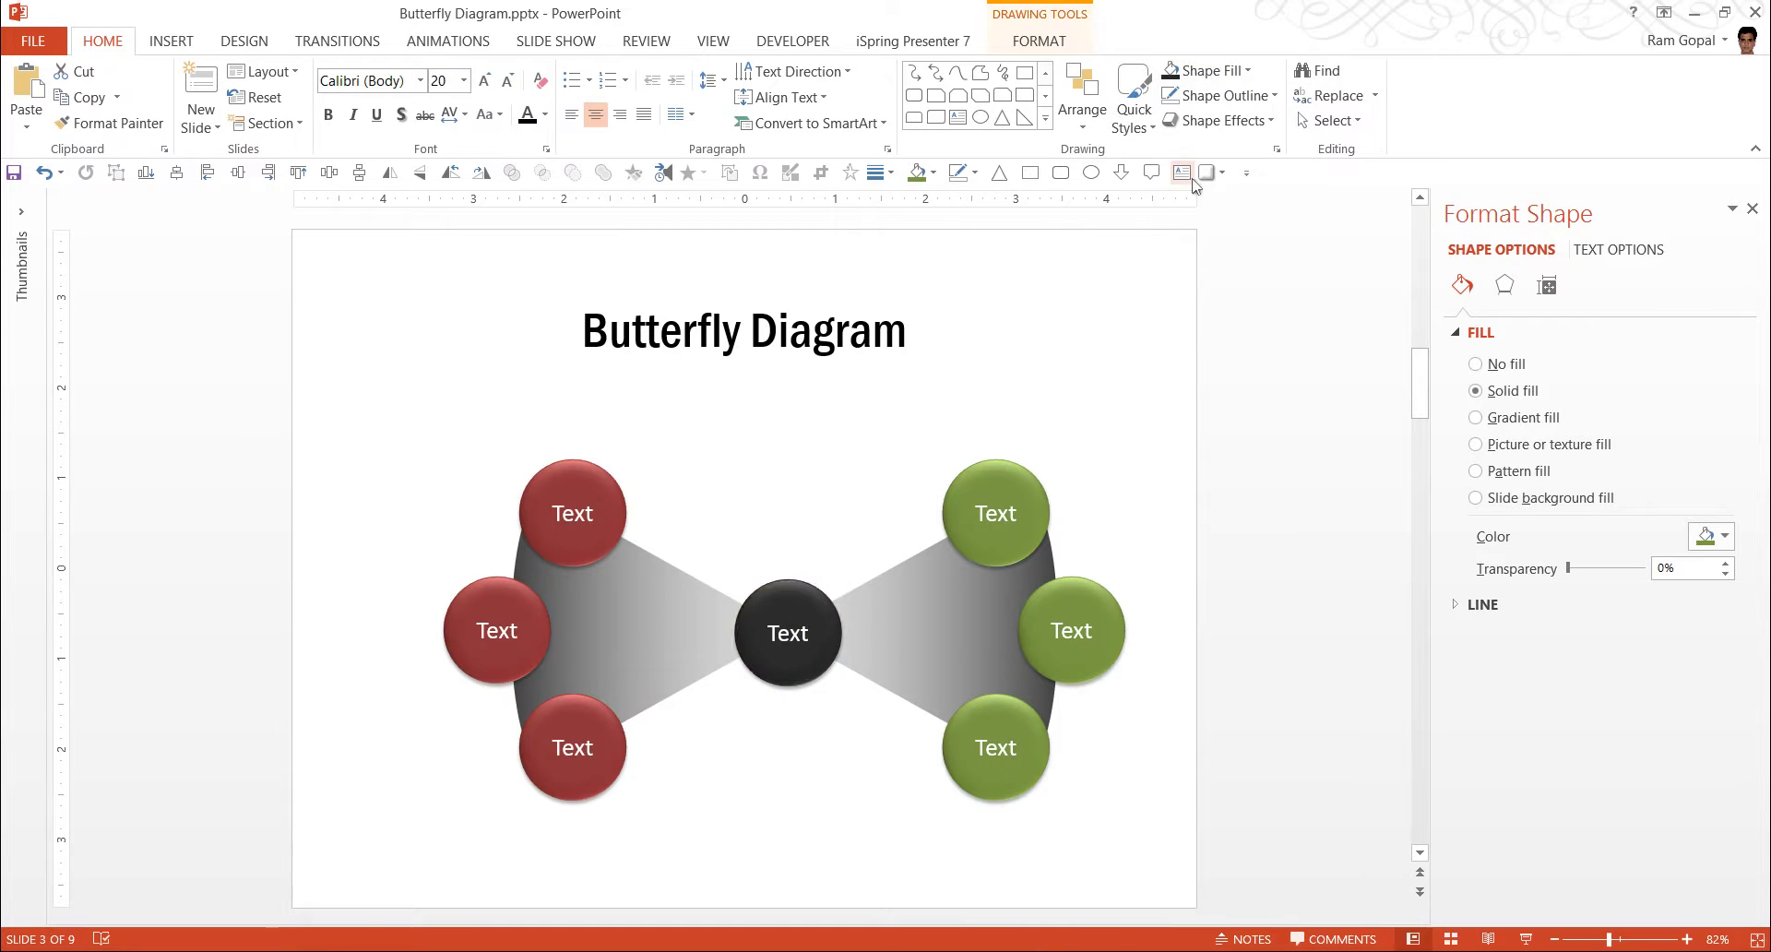
left_click(1142, 727)
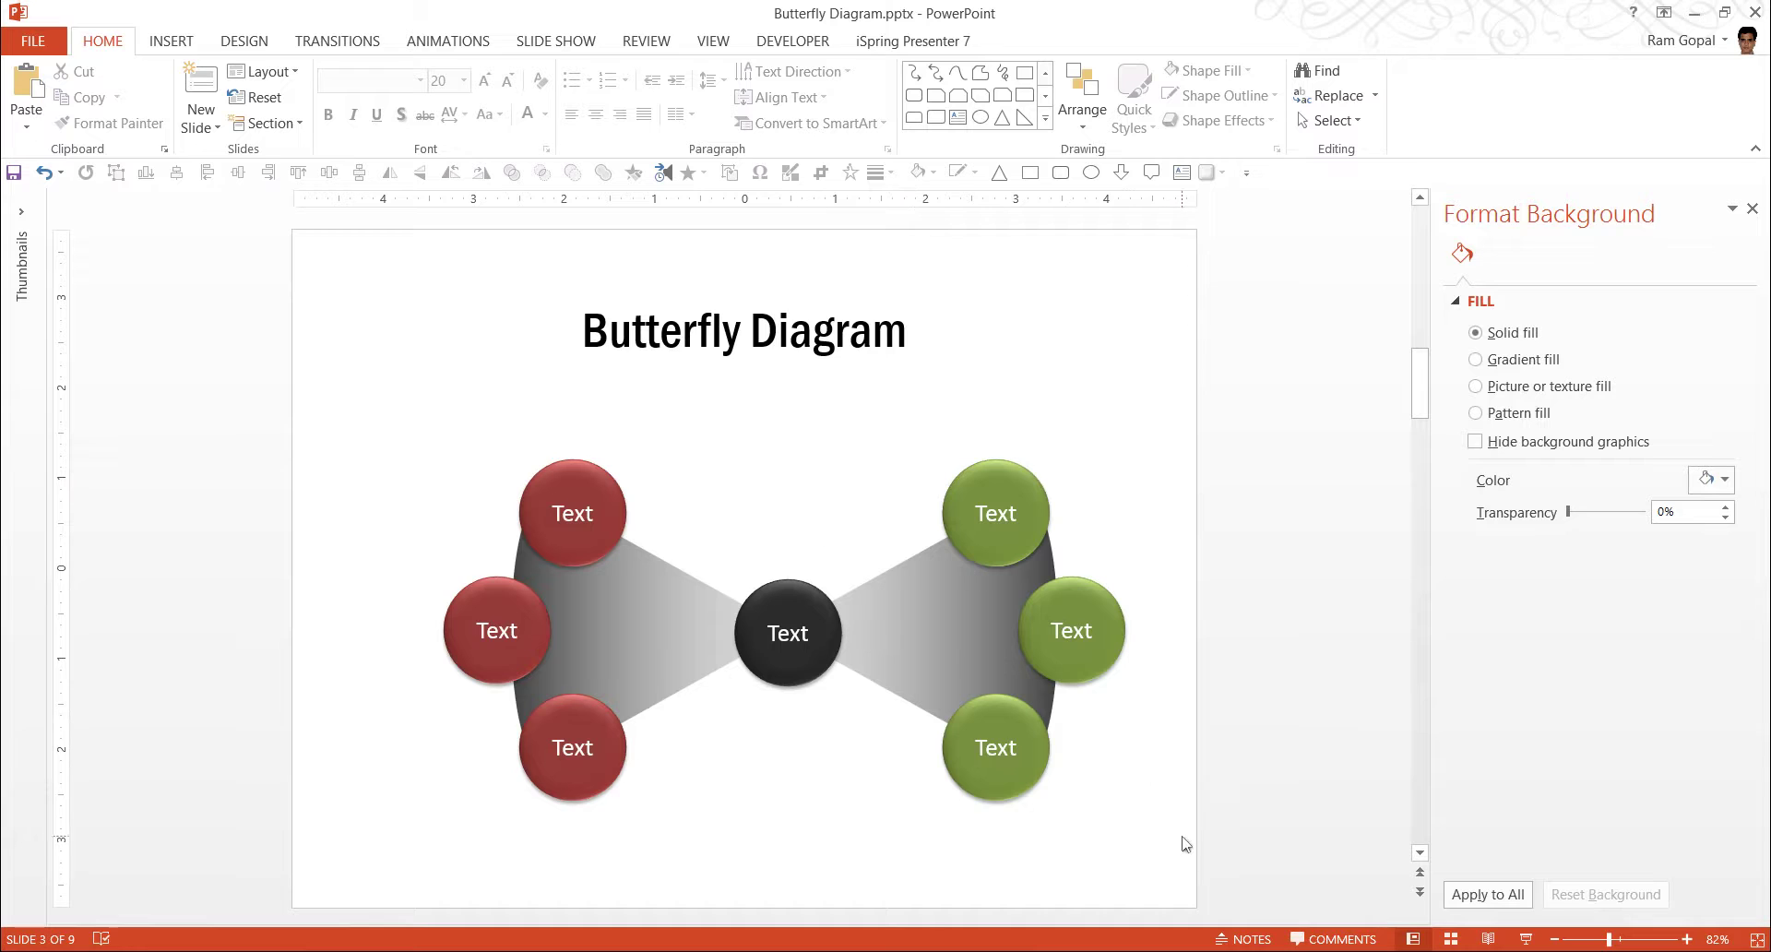
- Move the whole butterfly diagram slightly up and to the left on the slide
left_click_drag(1208, 869, 267, 386)
left_click_drag(948, 581, 916, 554)
left_click(1148, 541)
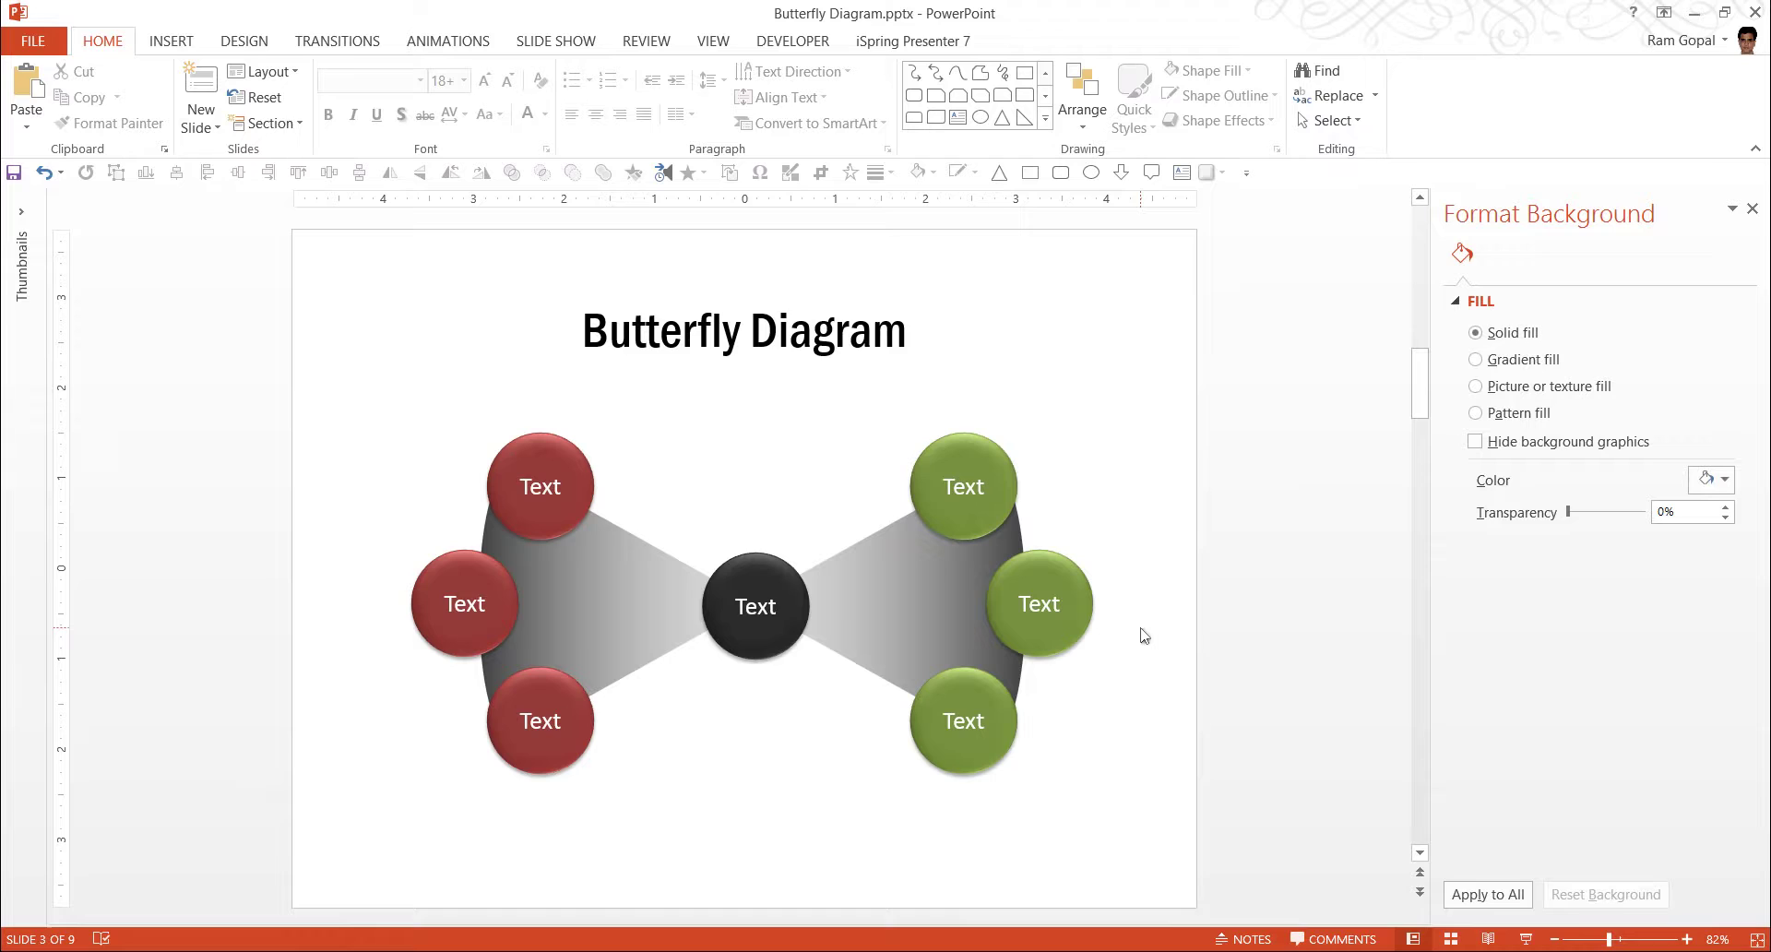
- Copy the three "Your text here" labels beside the green circles on slide 2 and paste them onto slide 3
scroll(1143, 634, "up", 1)
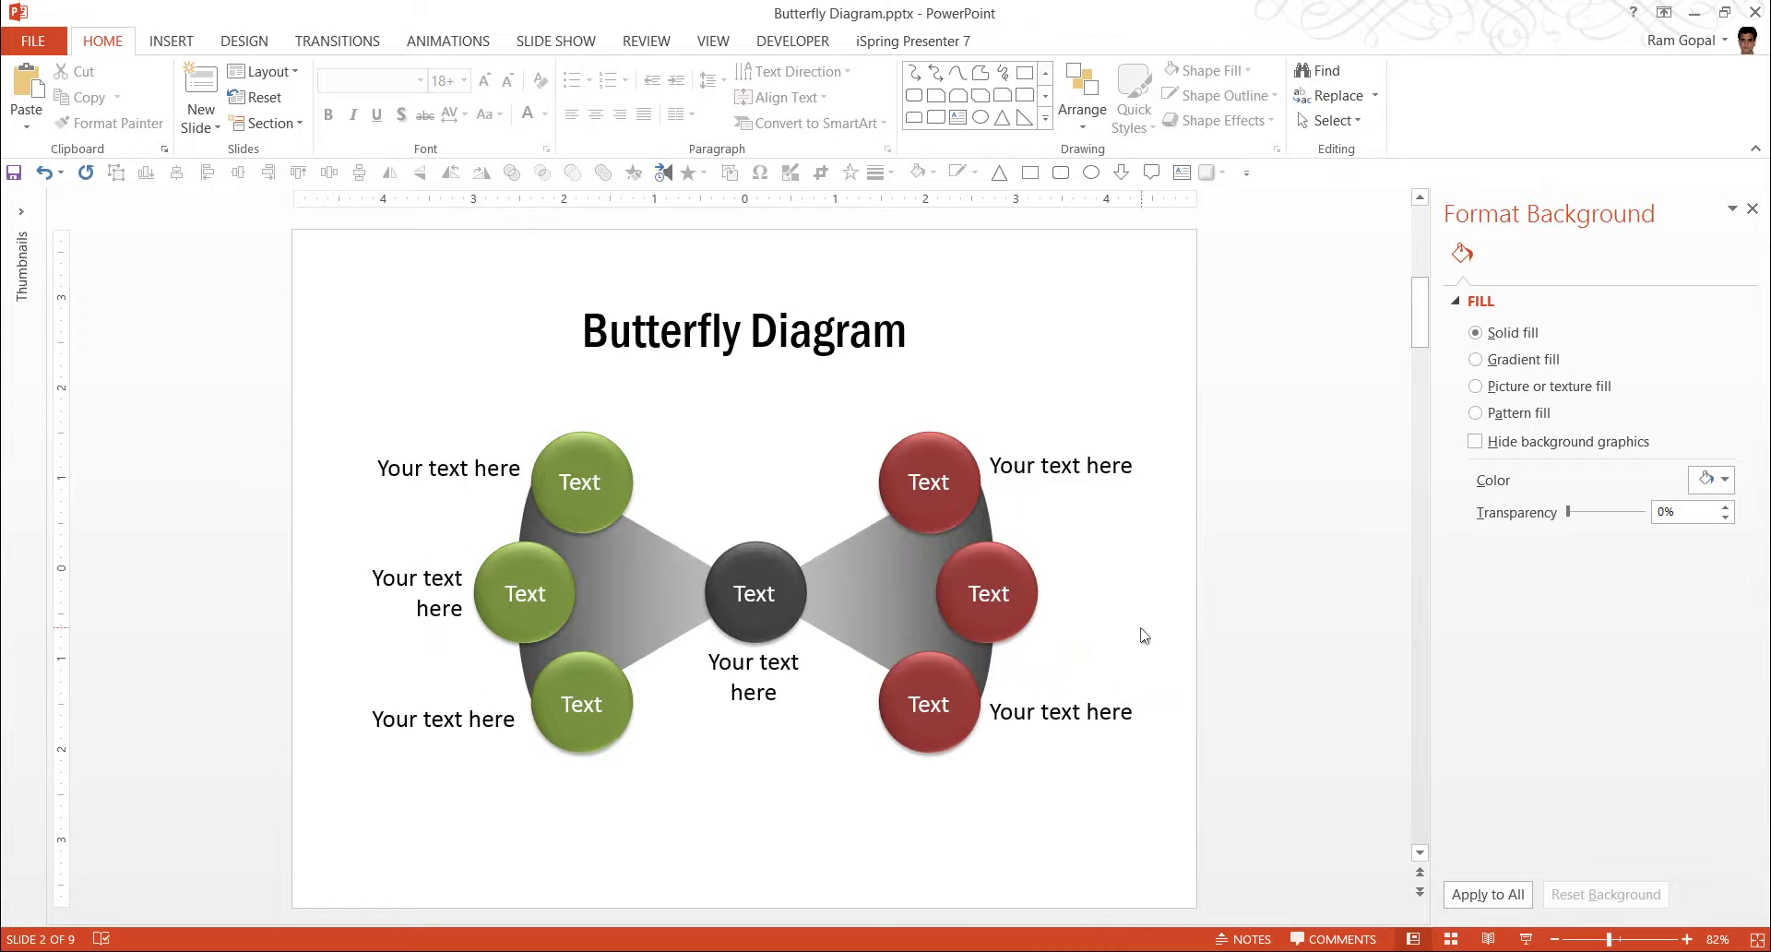
left_click(503, 487)
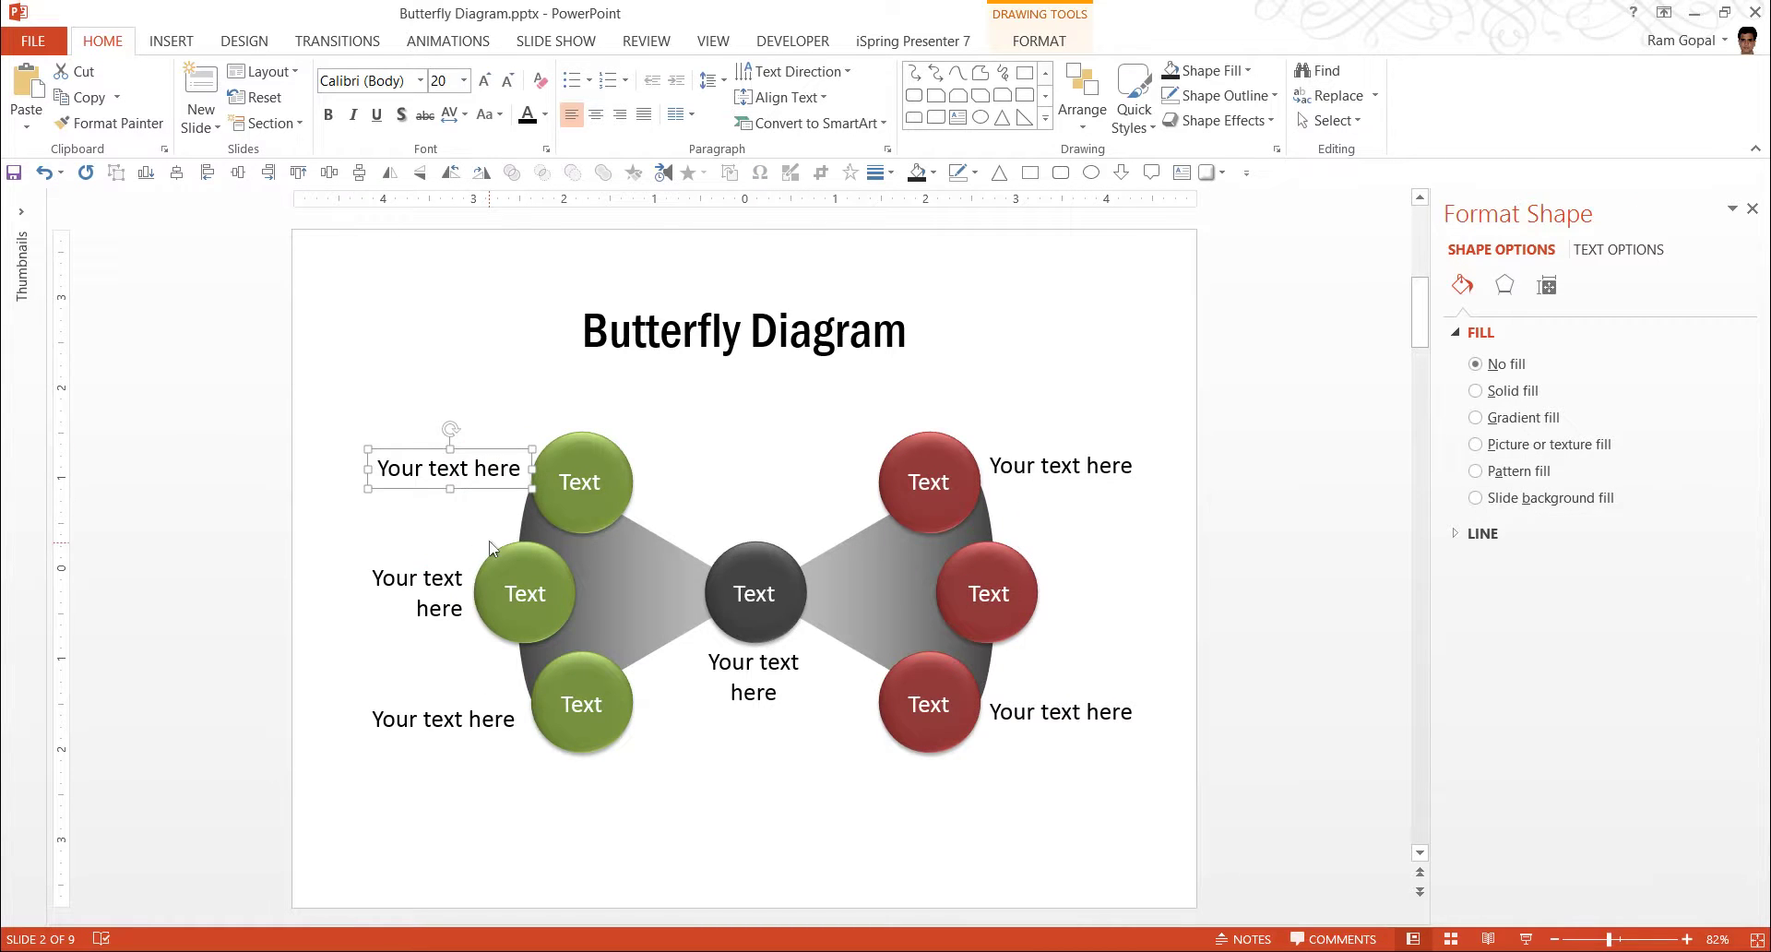
left_click(413, 601, "shift")
left_click(451, 733, "shift")
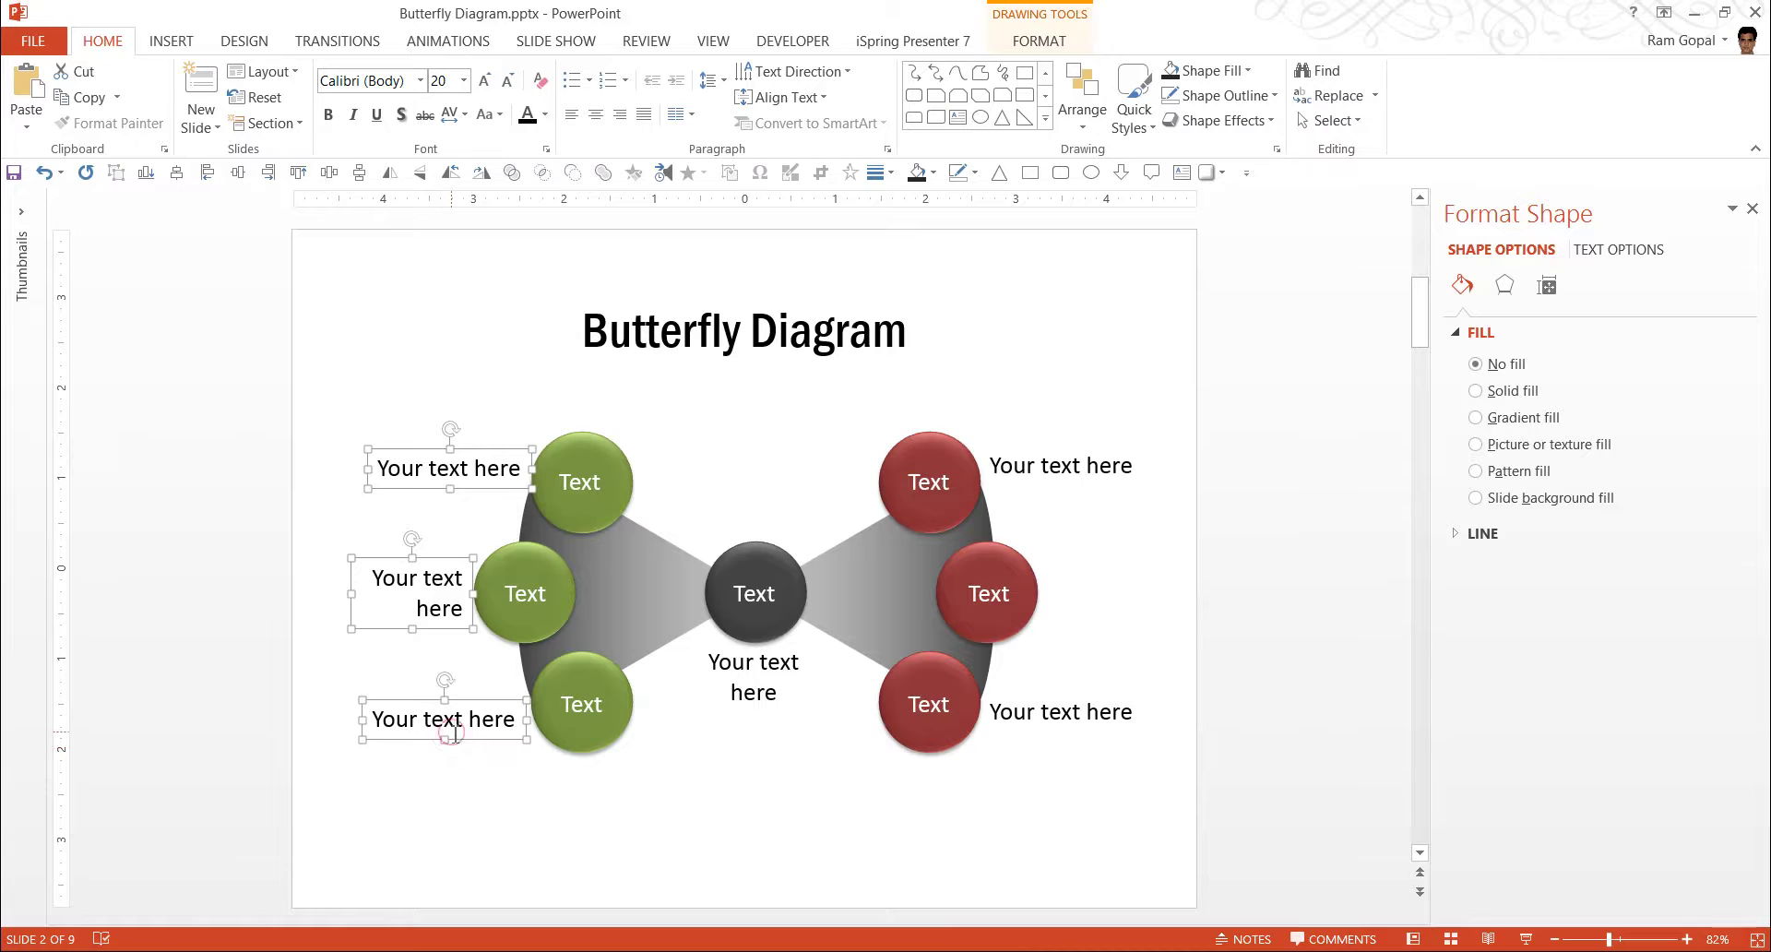
key("ctrl+v")
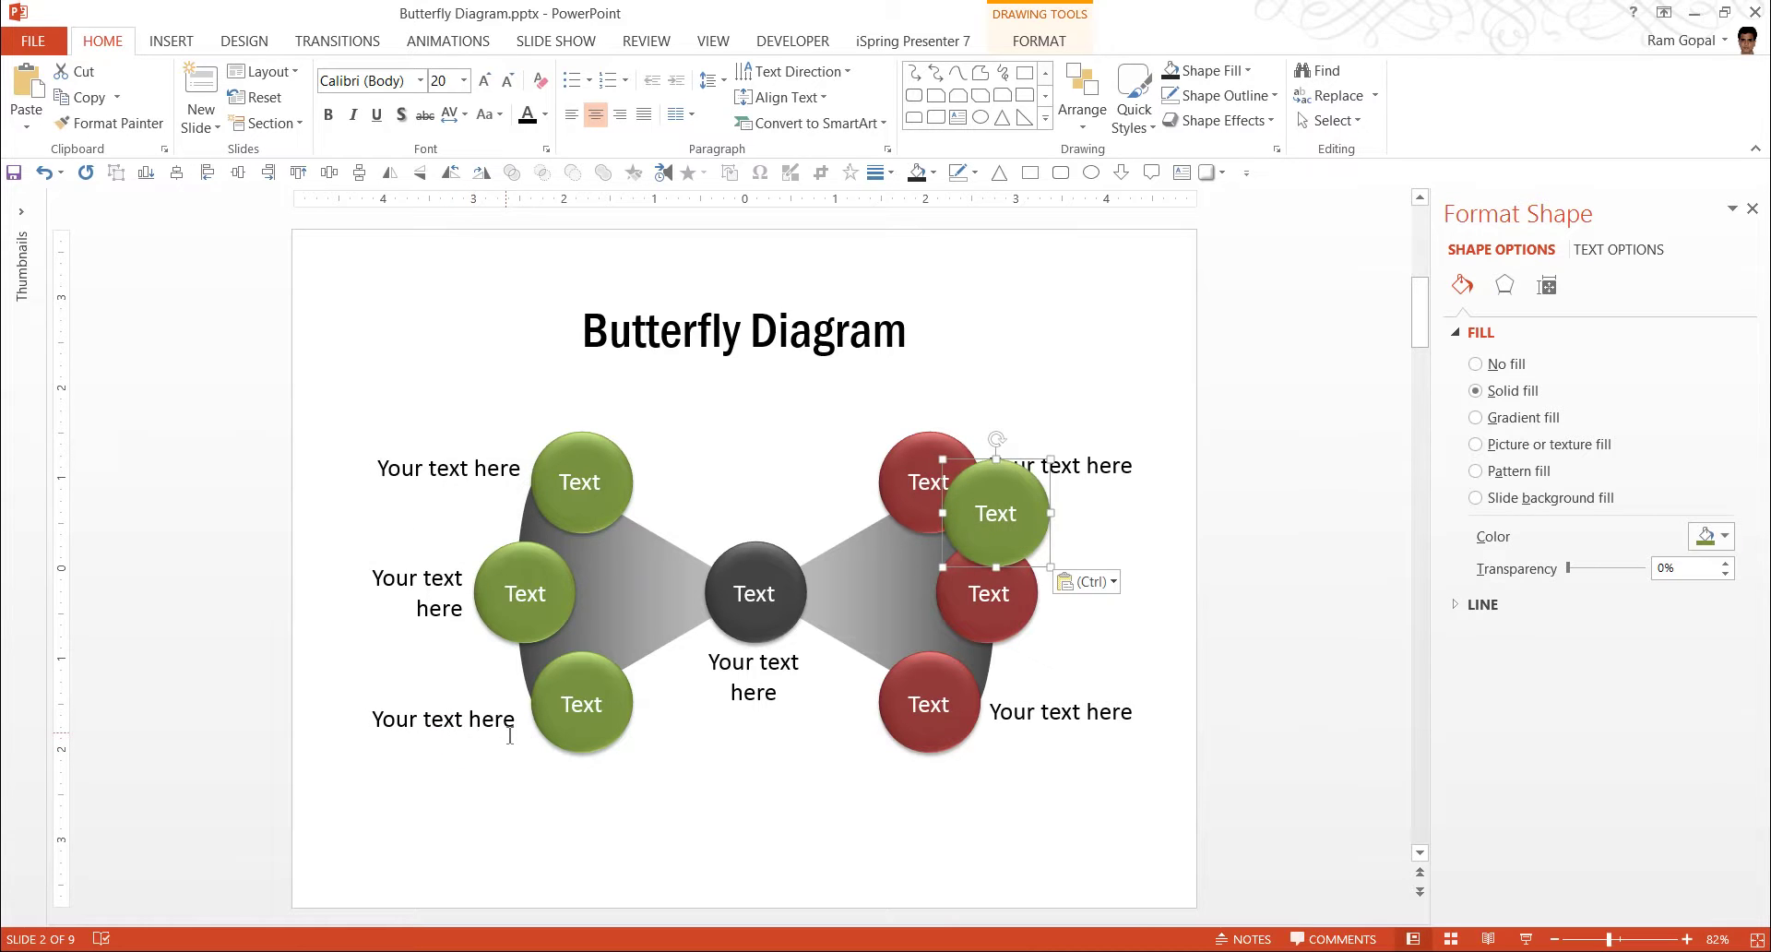
key("ctrl+z")
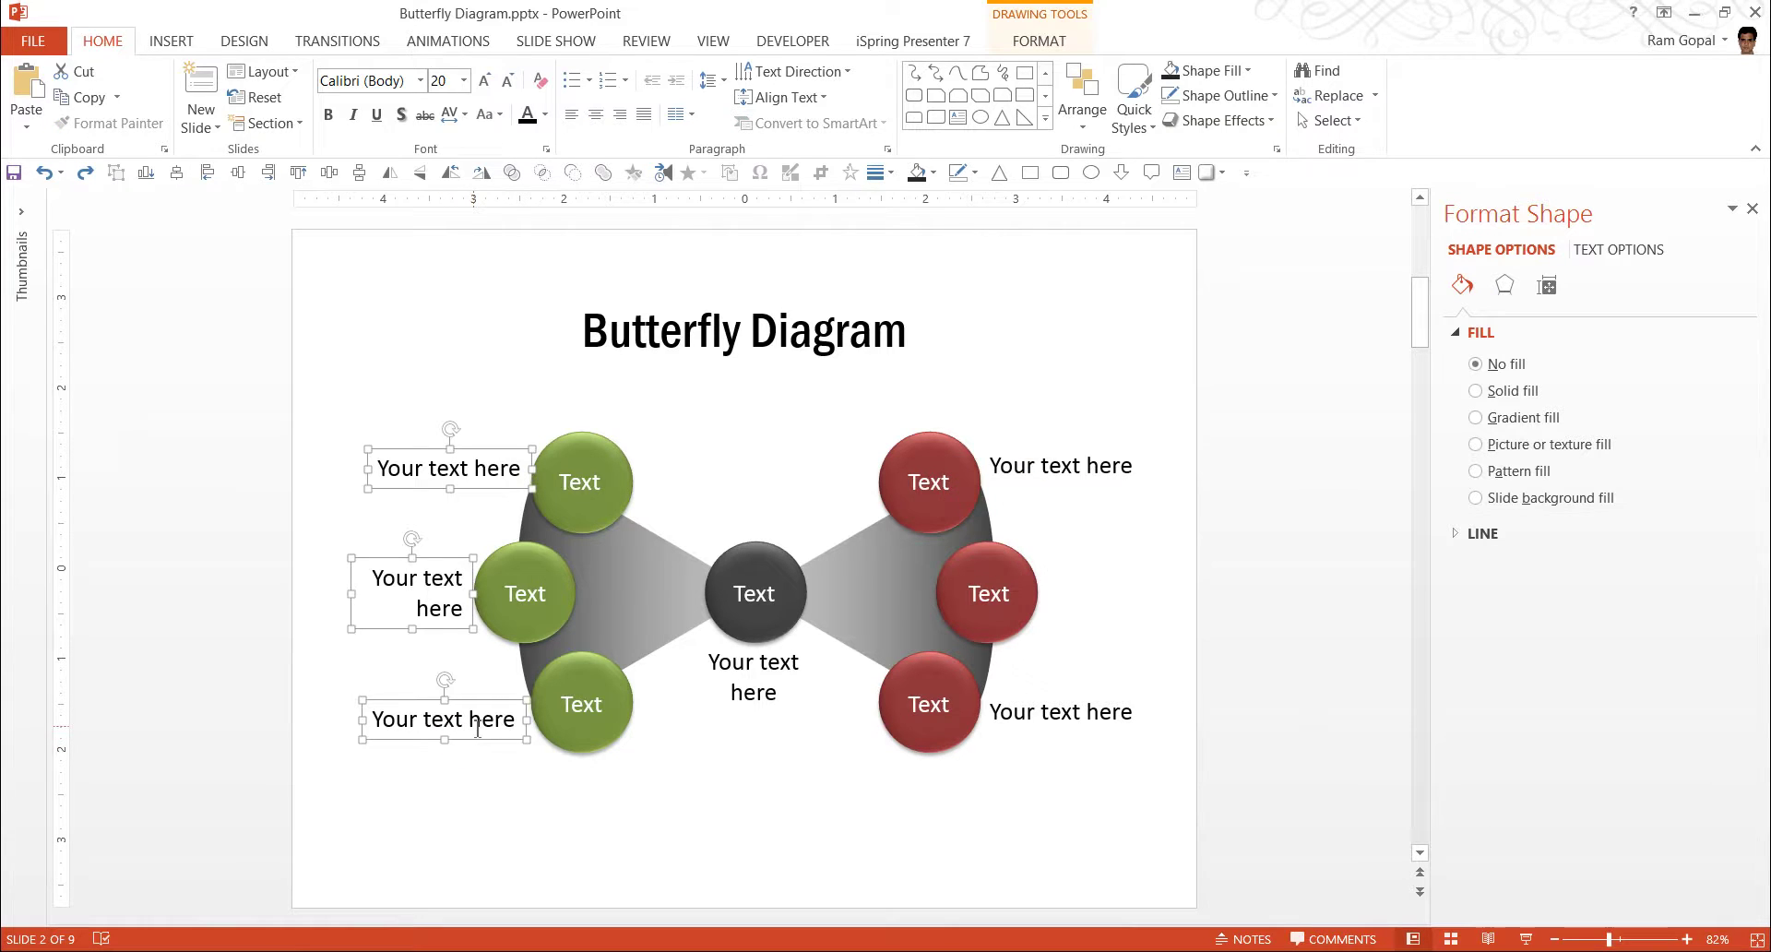
left_click(1058, 619)
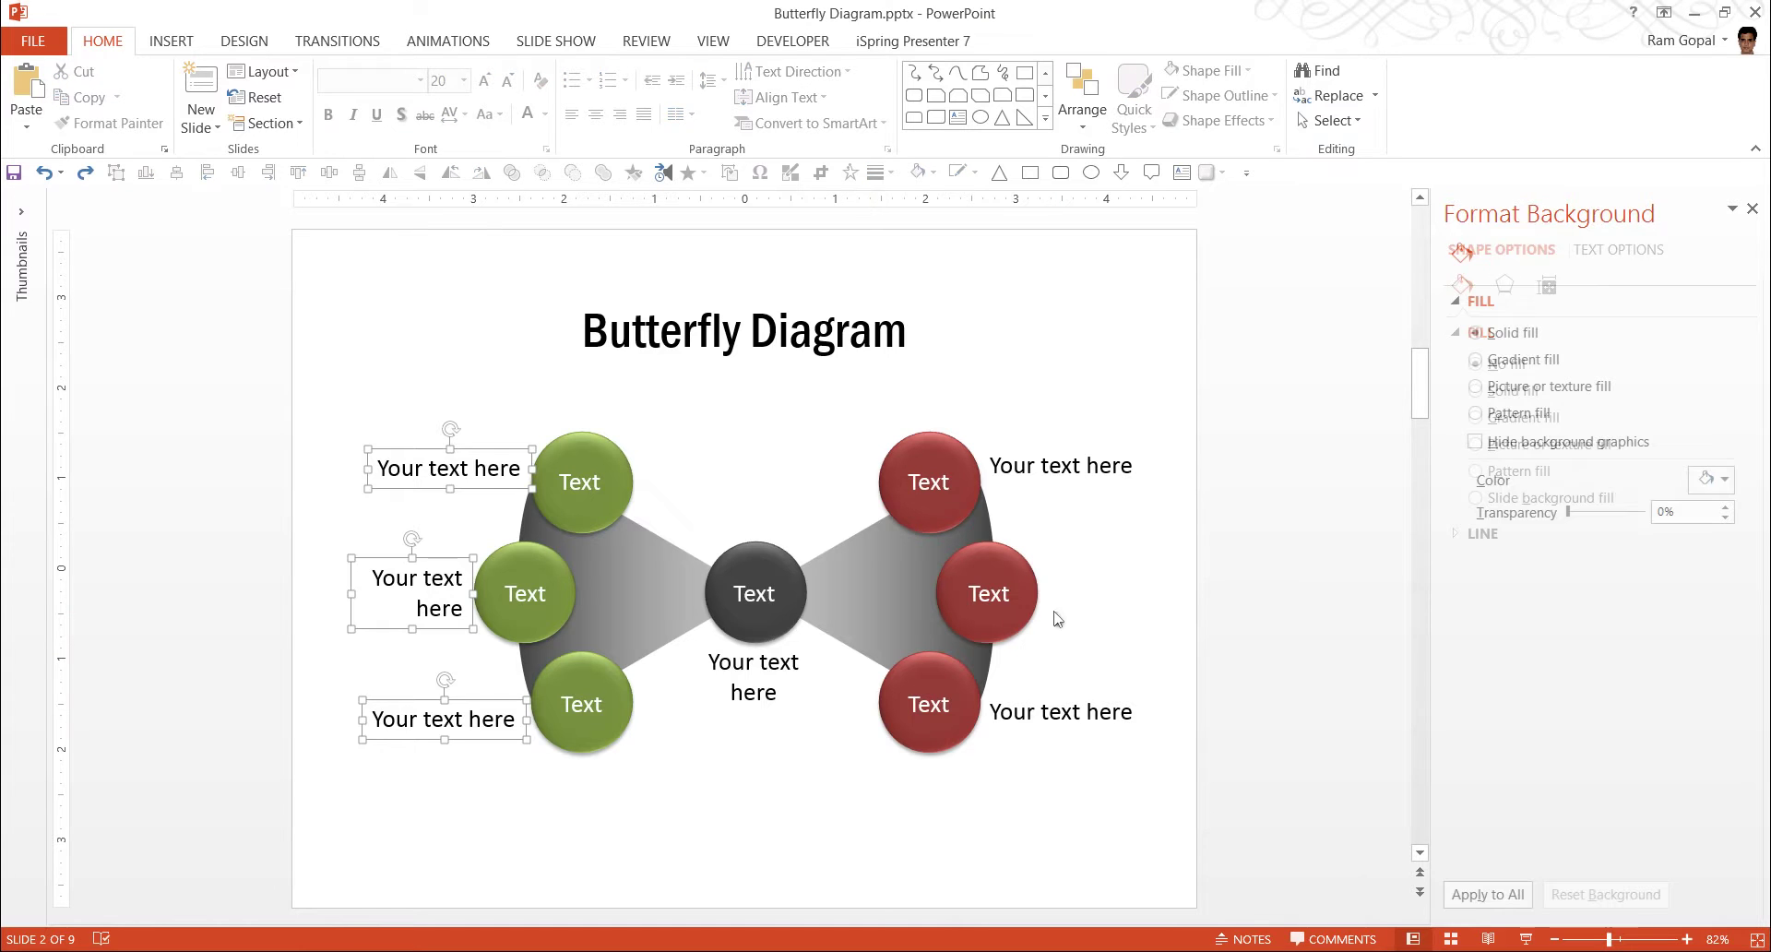
scroll(1060, 616, "down", 1)
key("ctrl+v")
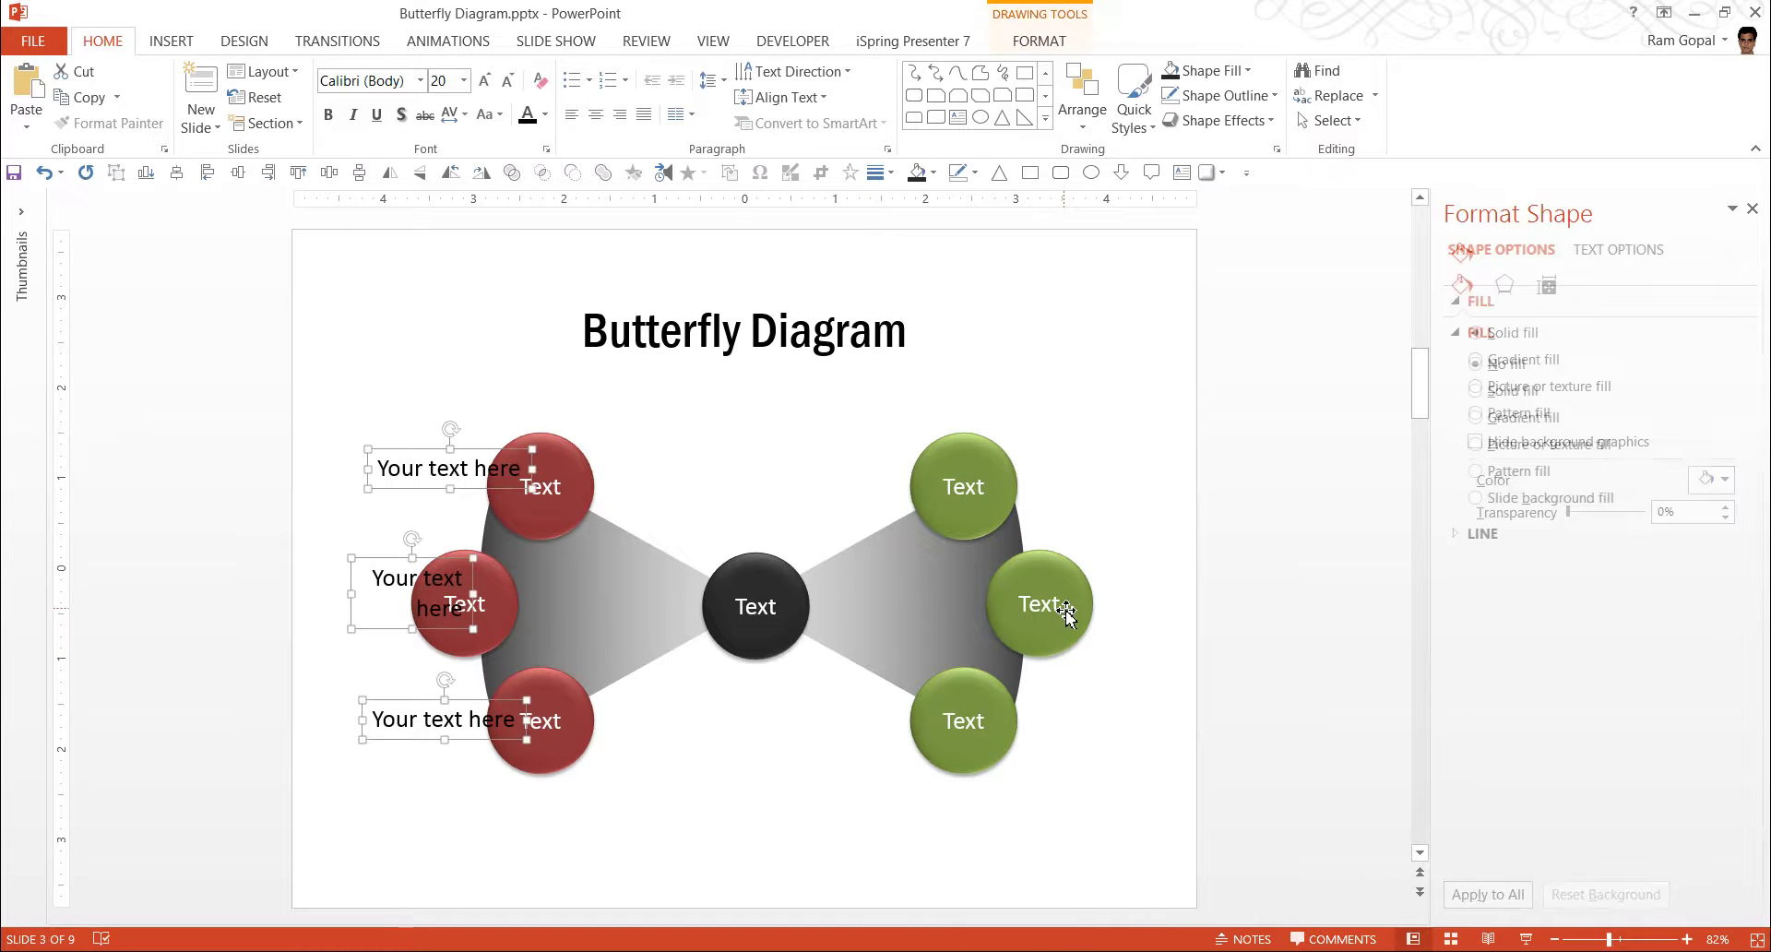
- Narrow the upper pasted label to two lines, right-align its text and place it beside the upper red circle
left_click(513, 396)
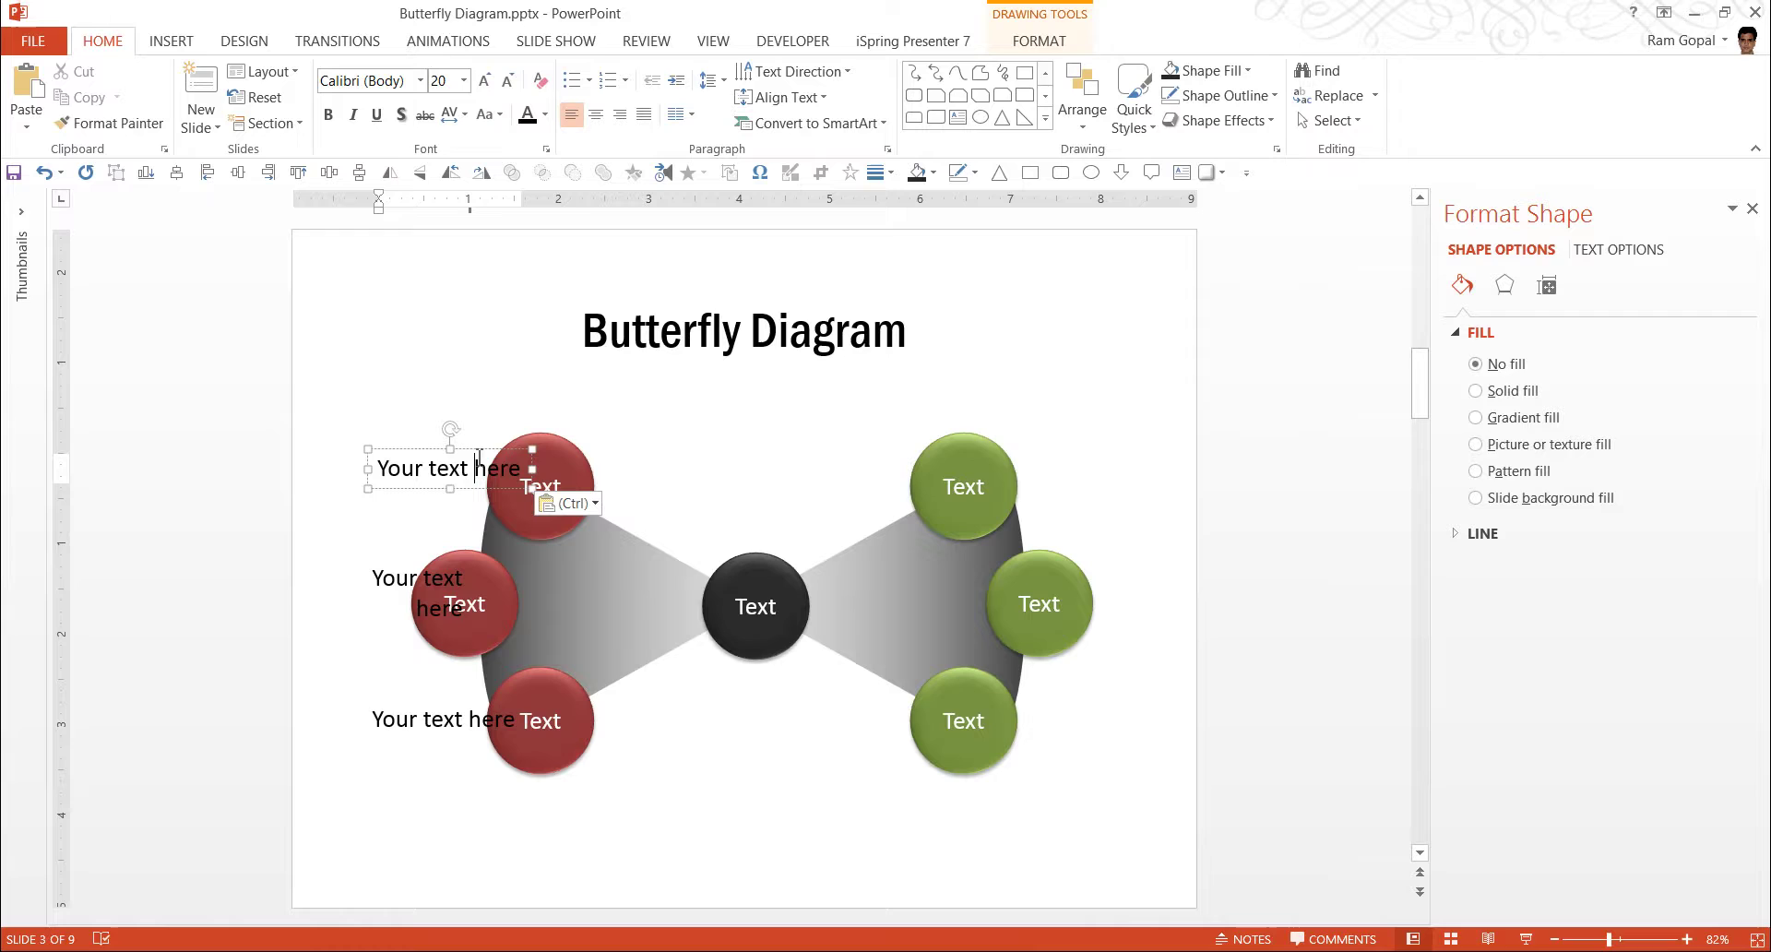
left_click_drag(532, 469, 473, 470)
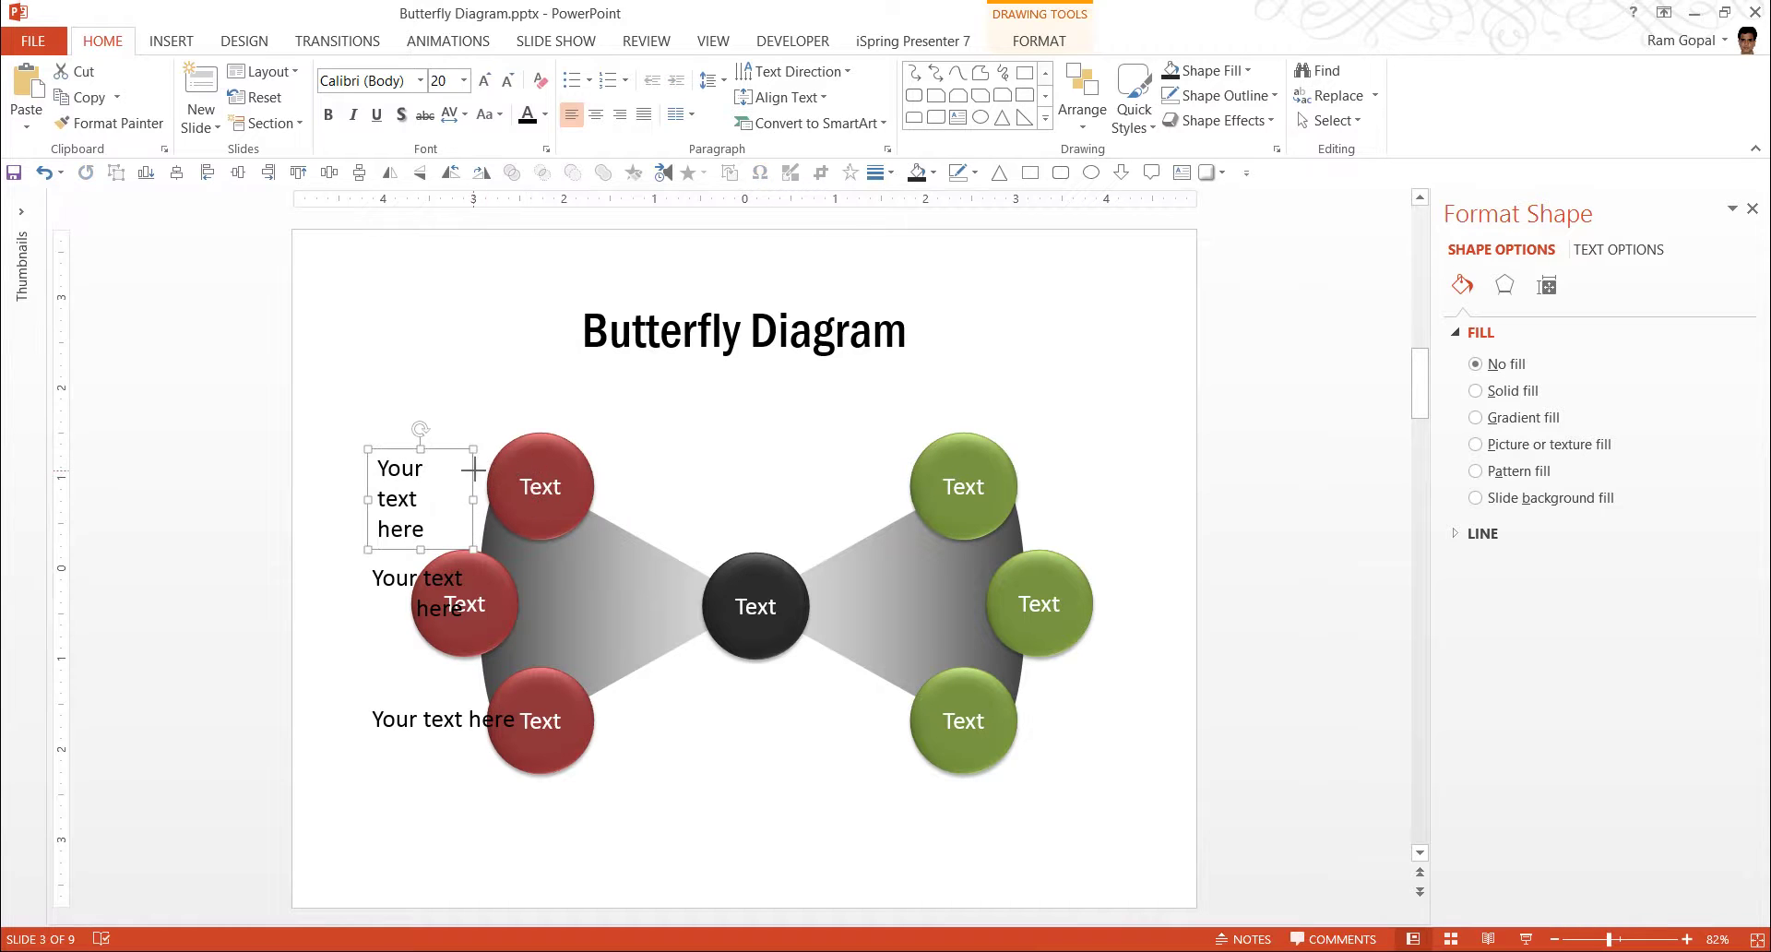
left_click_drag(368, 499, 343, 489)
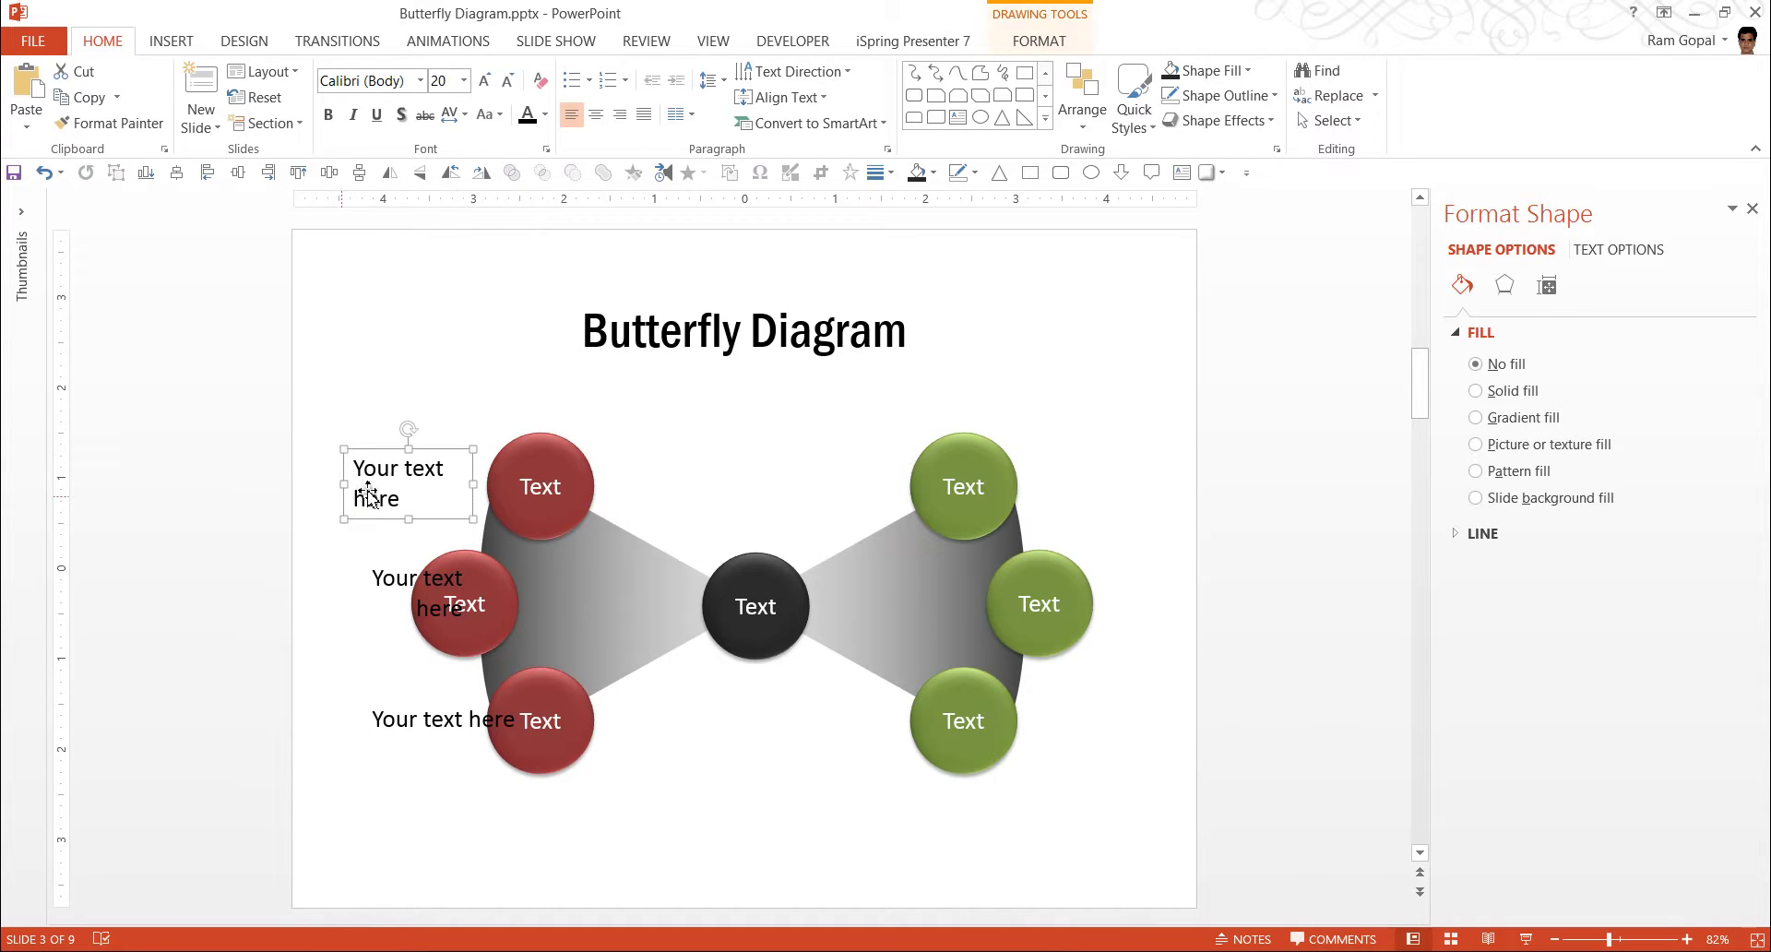
left_click(620, 113)
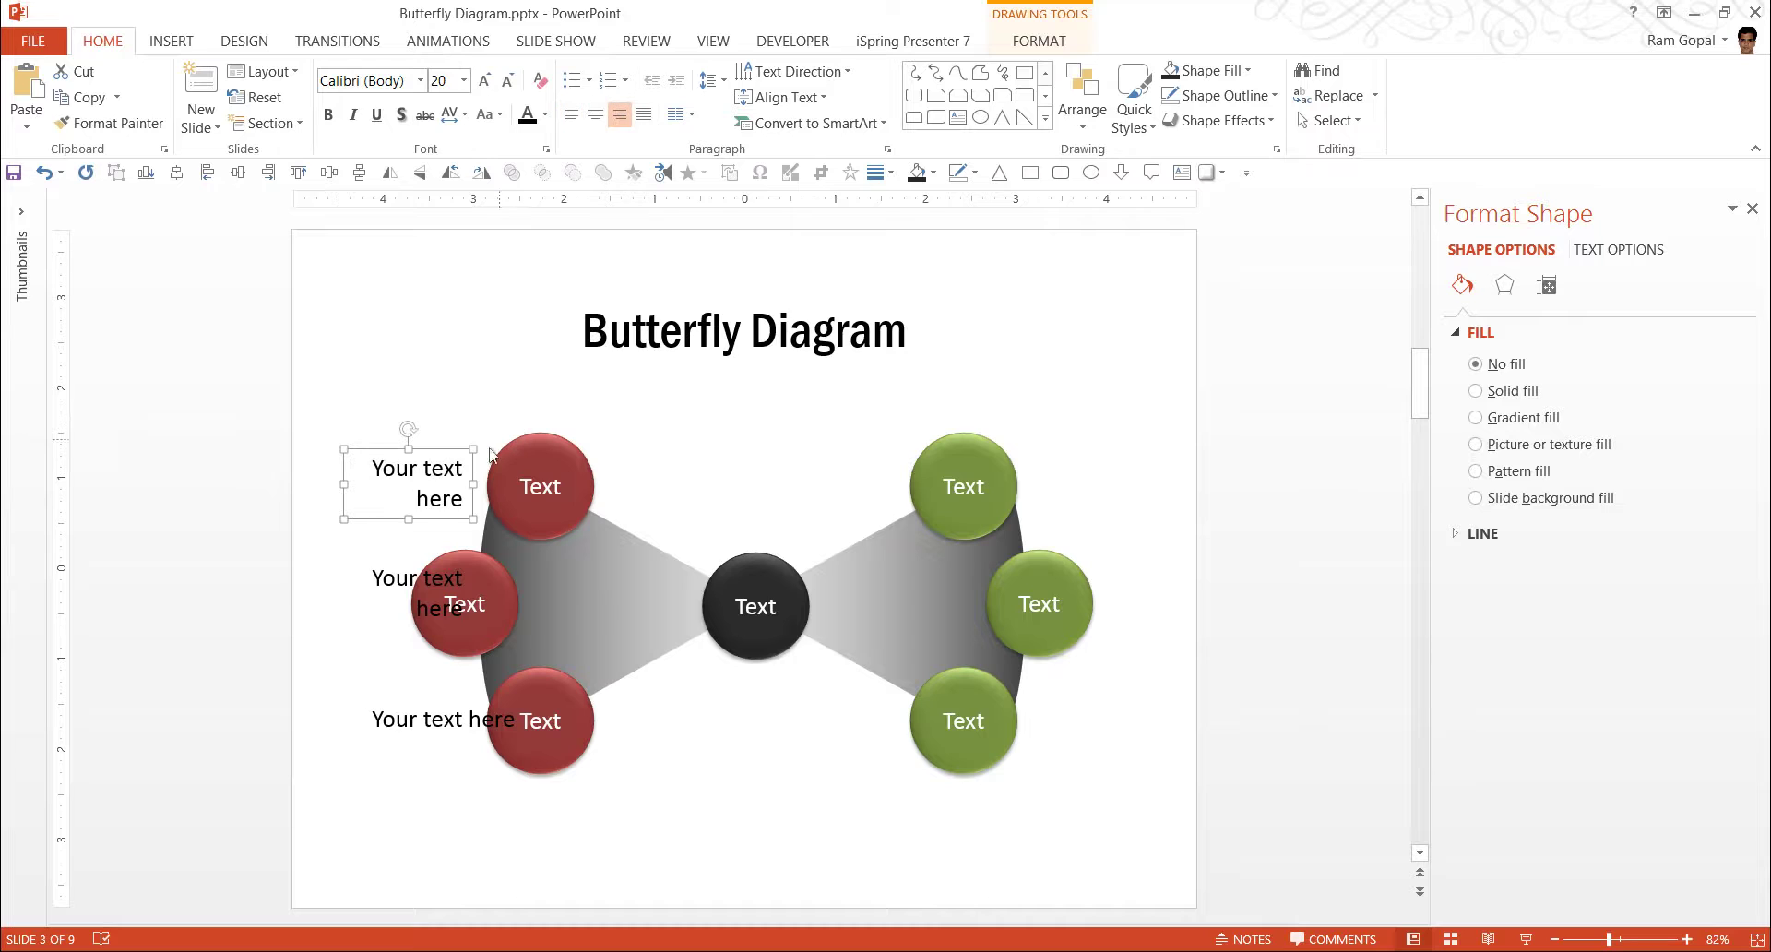
left_click_drag(469, 454, 479, 440)
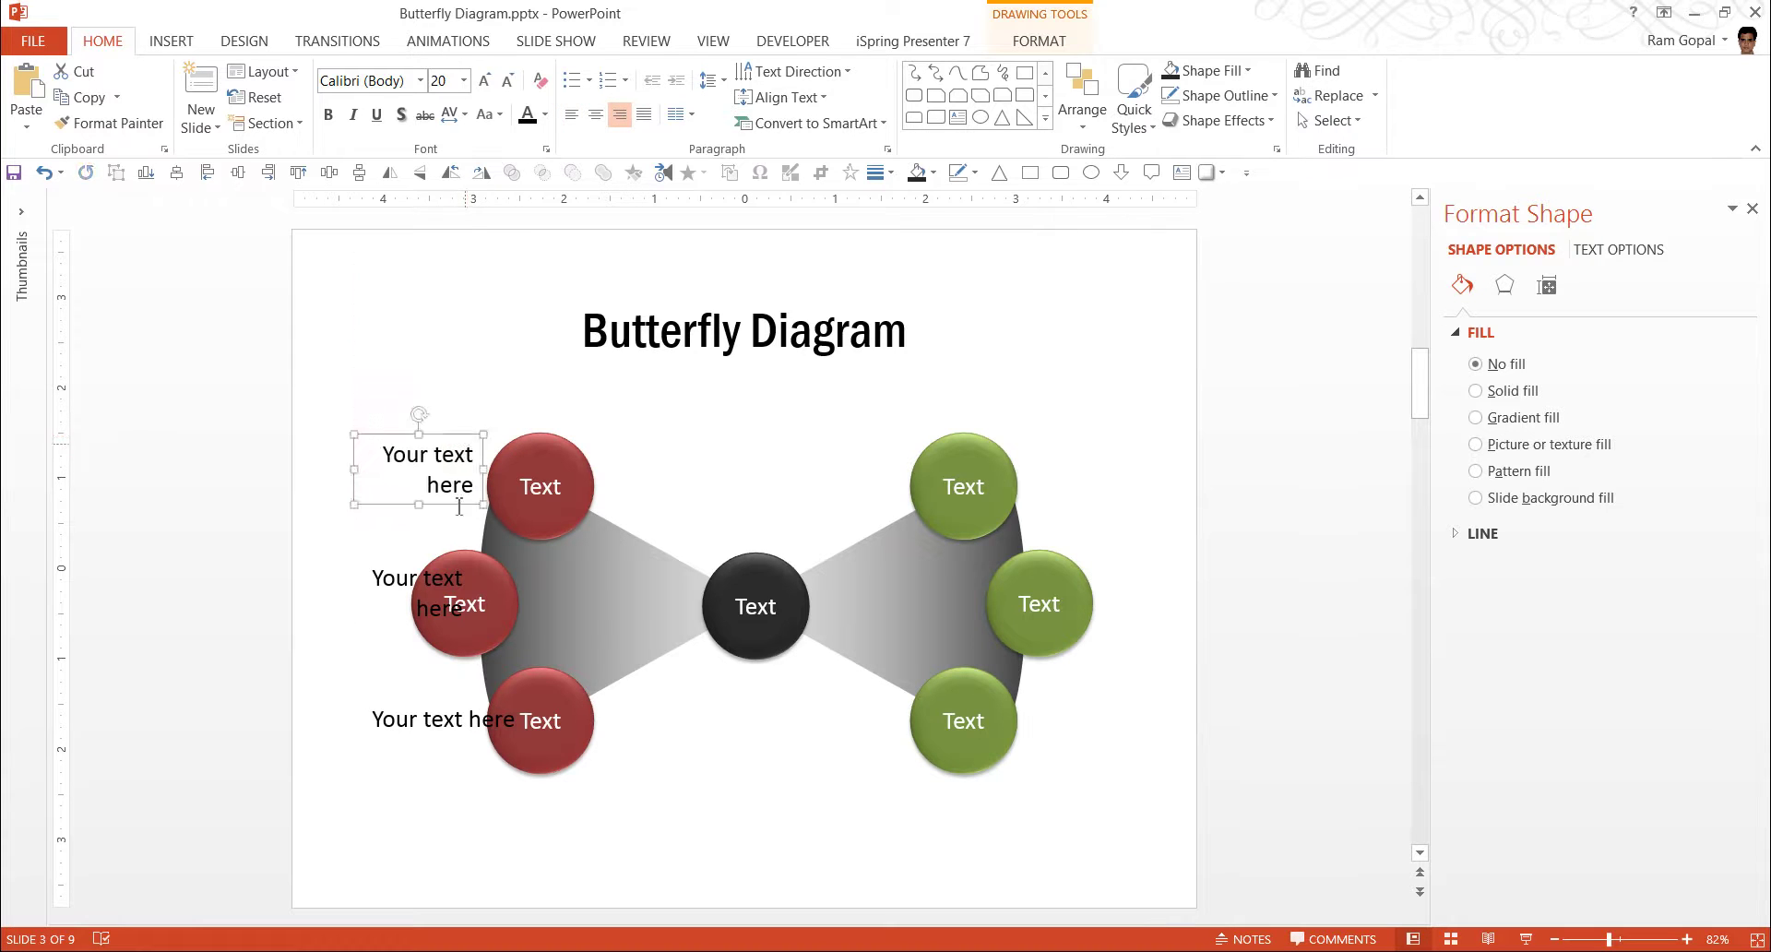
- Move the middle label beside the middle red circle and replace the lower label with a copy of the upper one
left_click(387, 595)
left_click_drag(364, 560, 331, 566)
left_click(465, 722)
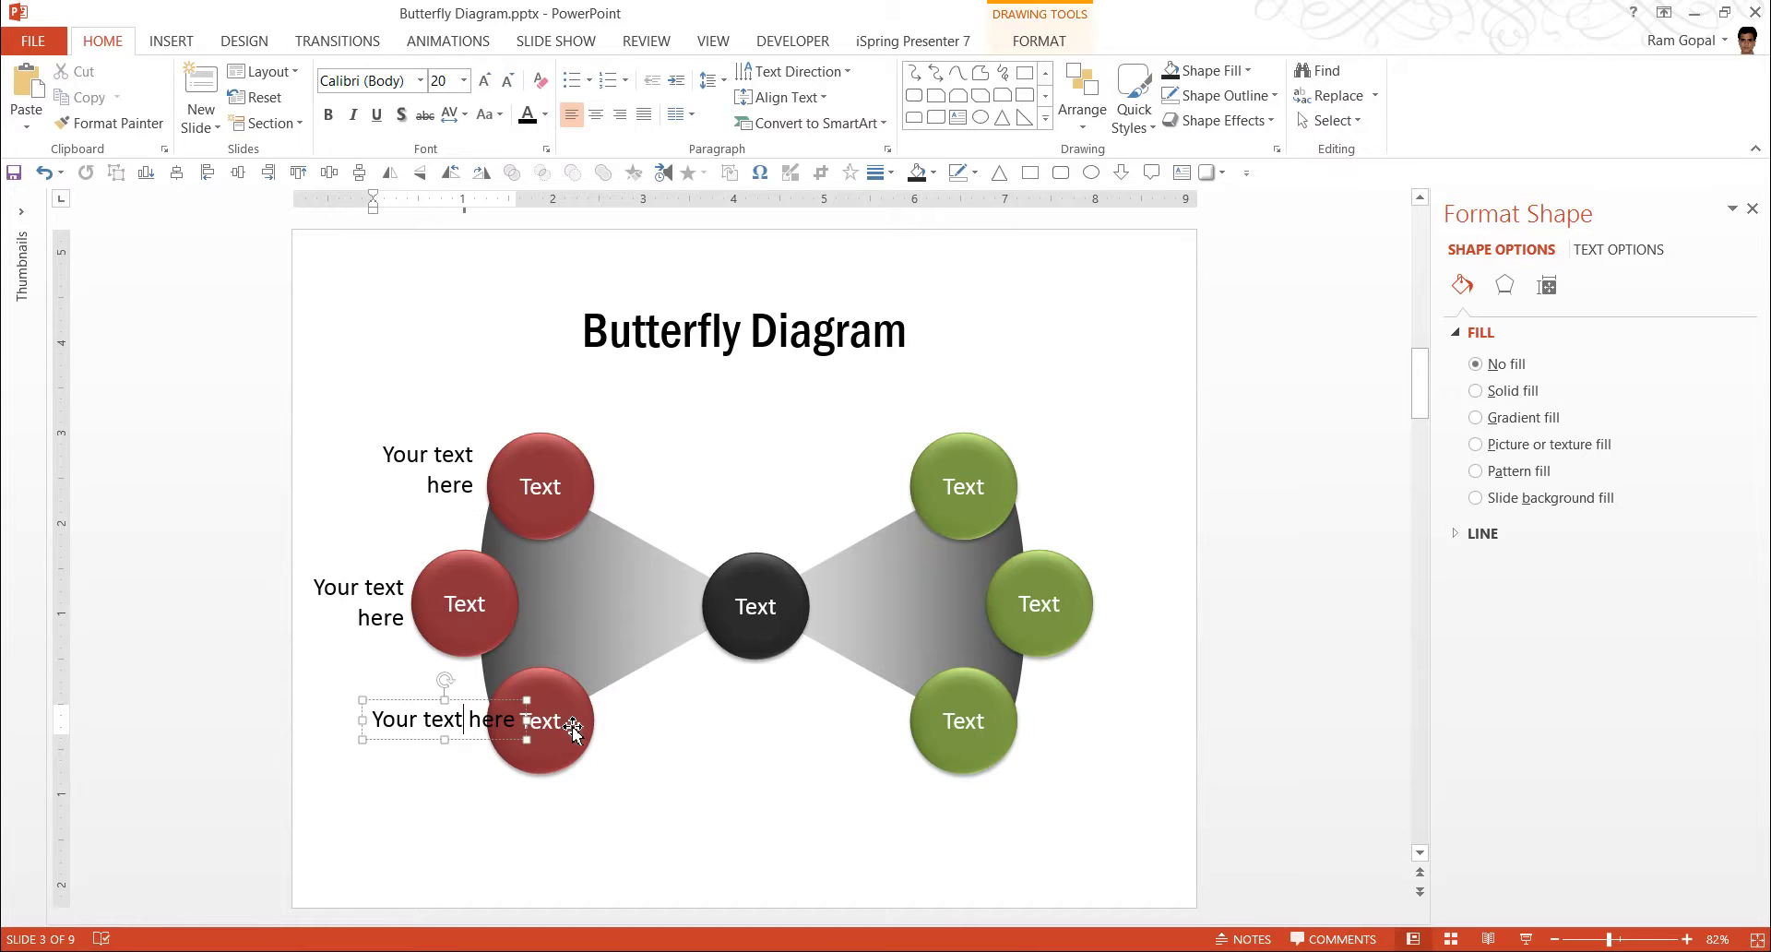
key("Delete")
key("Escape")
key("Delete")
left_click_drag(449, 507, 458, 773)
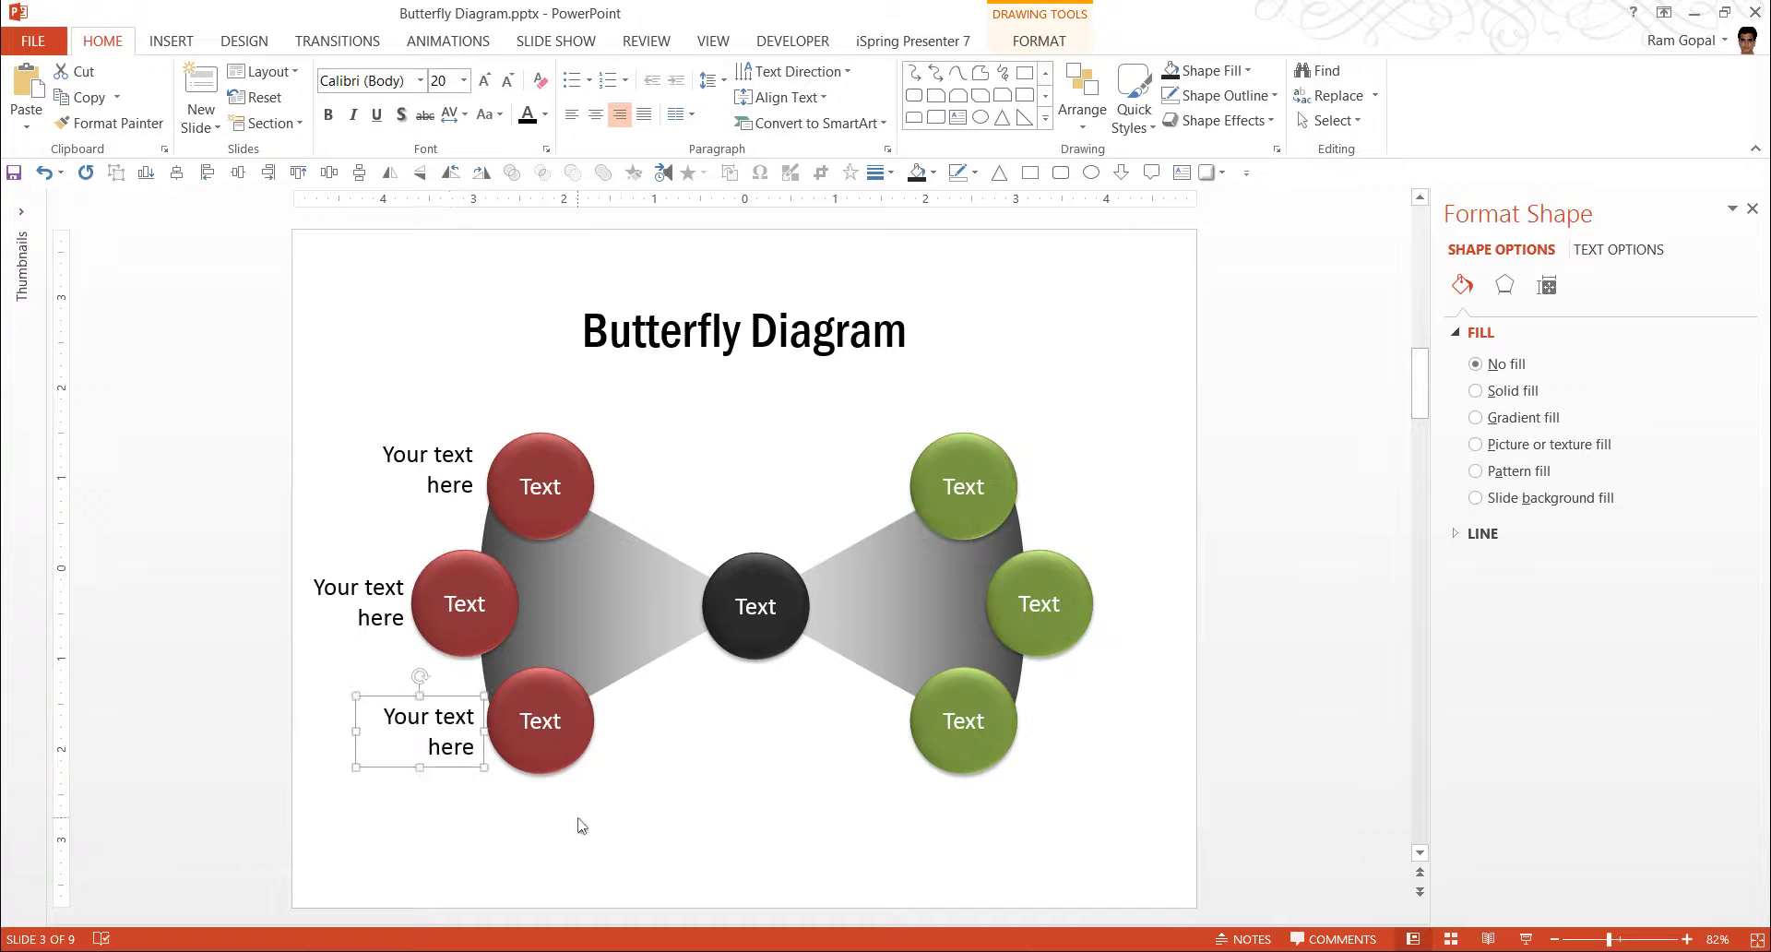
left_click(579, 820)
- Copy the upper red circle's label to the green wing, left-align it and place copies beside all three green circles
left_click(444, 505)
left_click_drag(444, 506, 1116, 518)
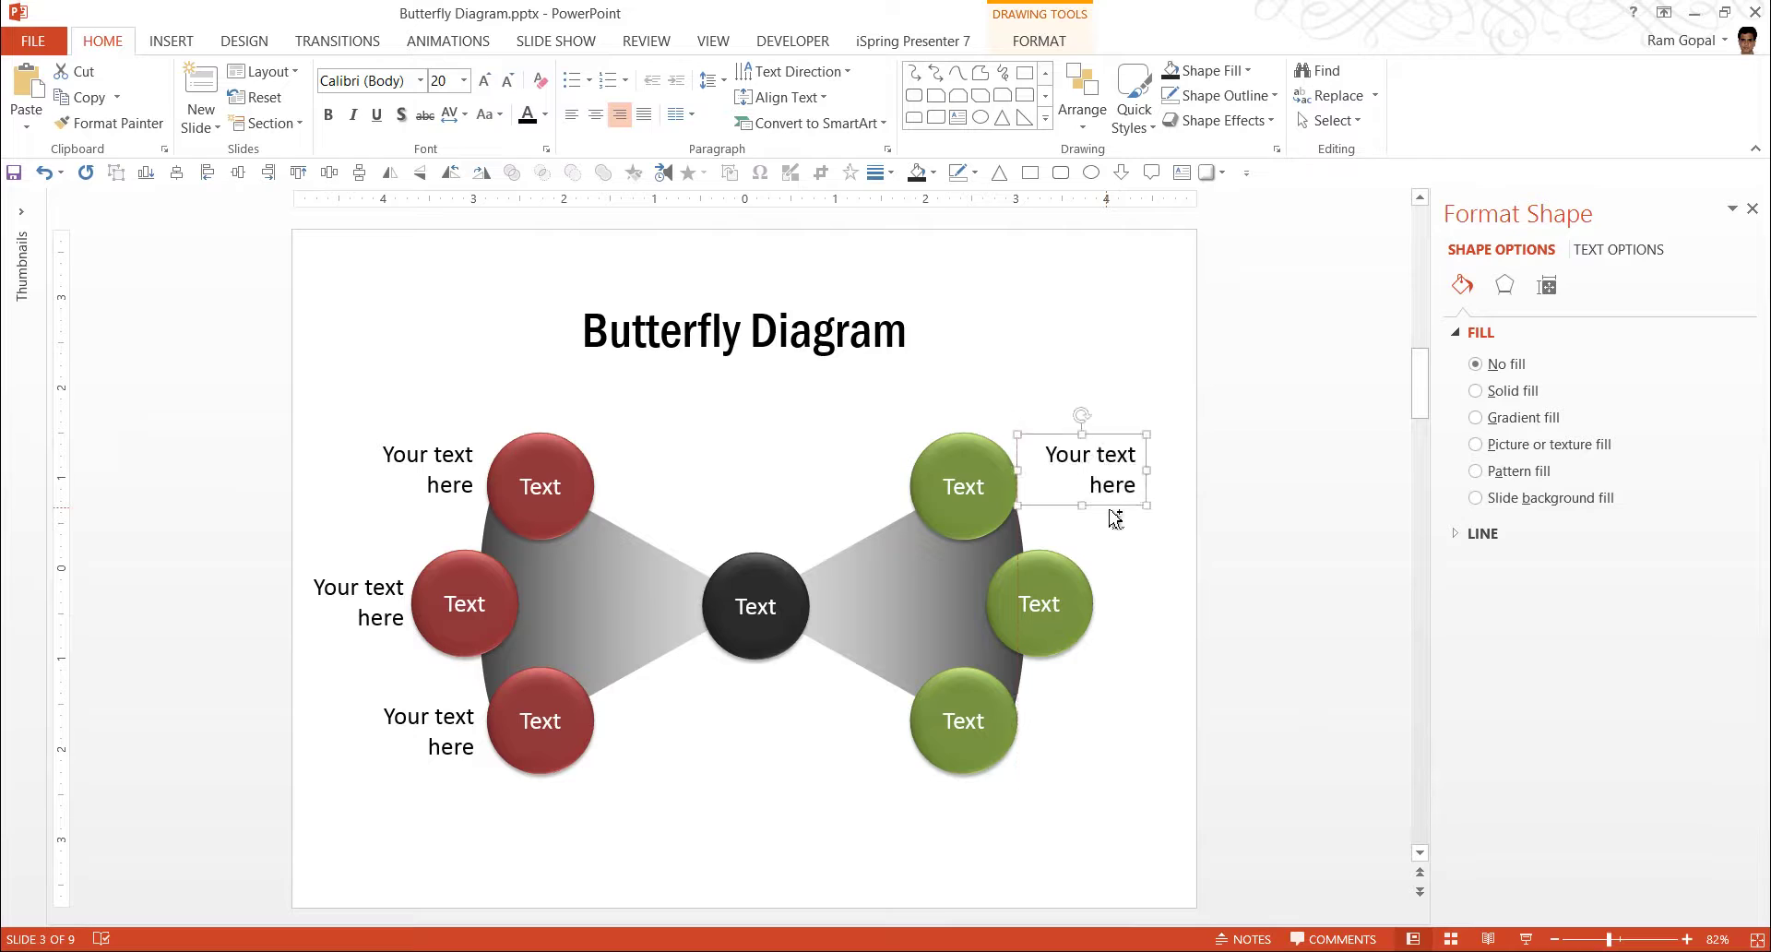
left_click(572, 113)
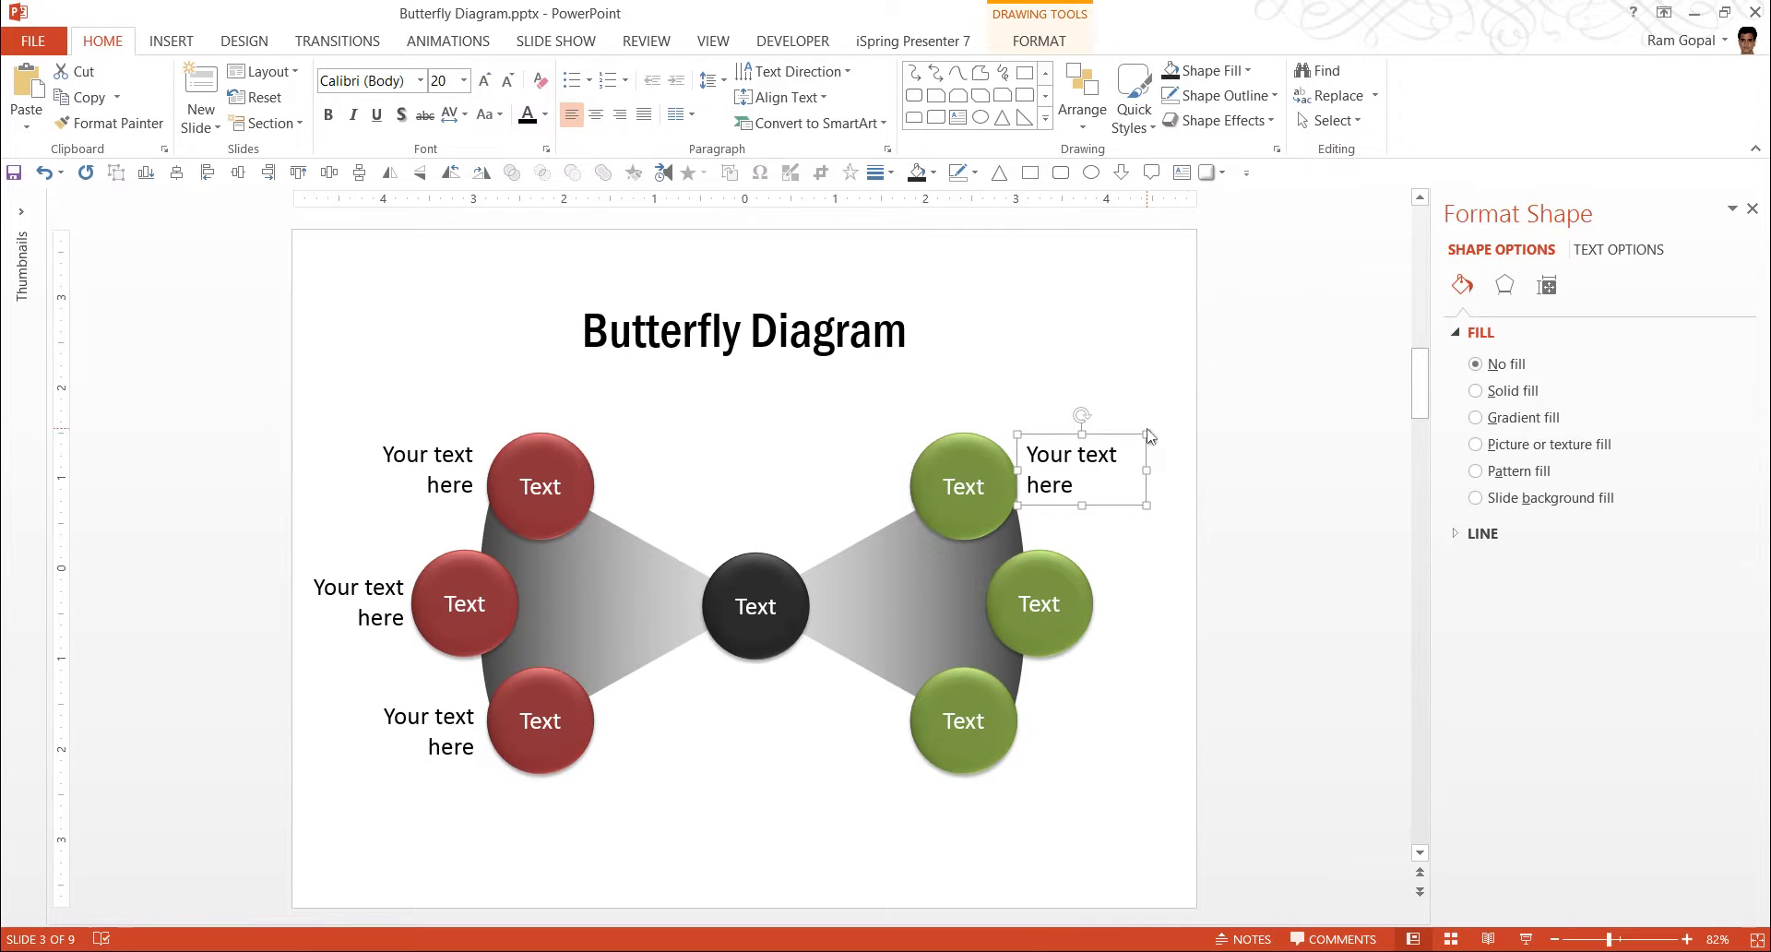
left_click_drag(1138, 446, 1215, 574)
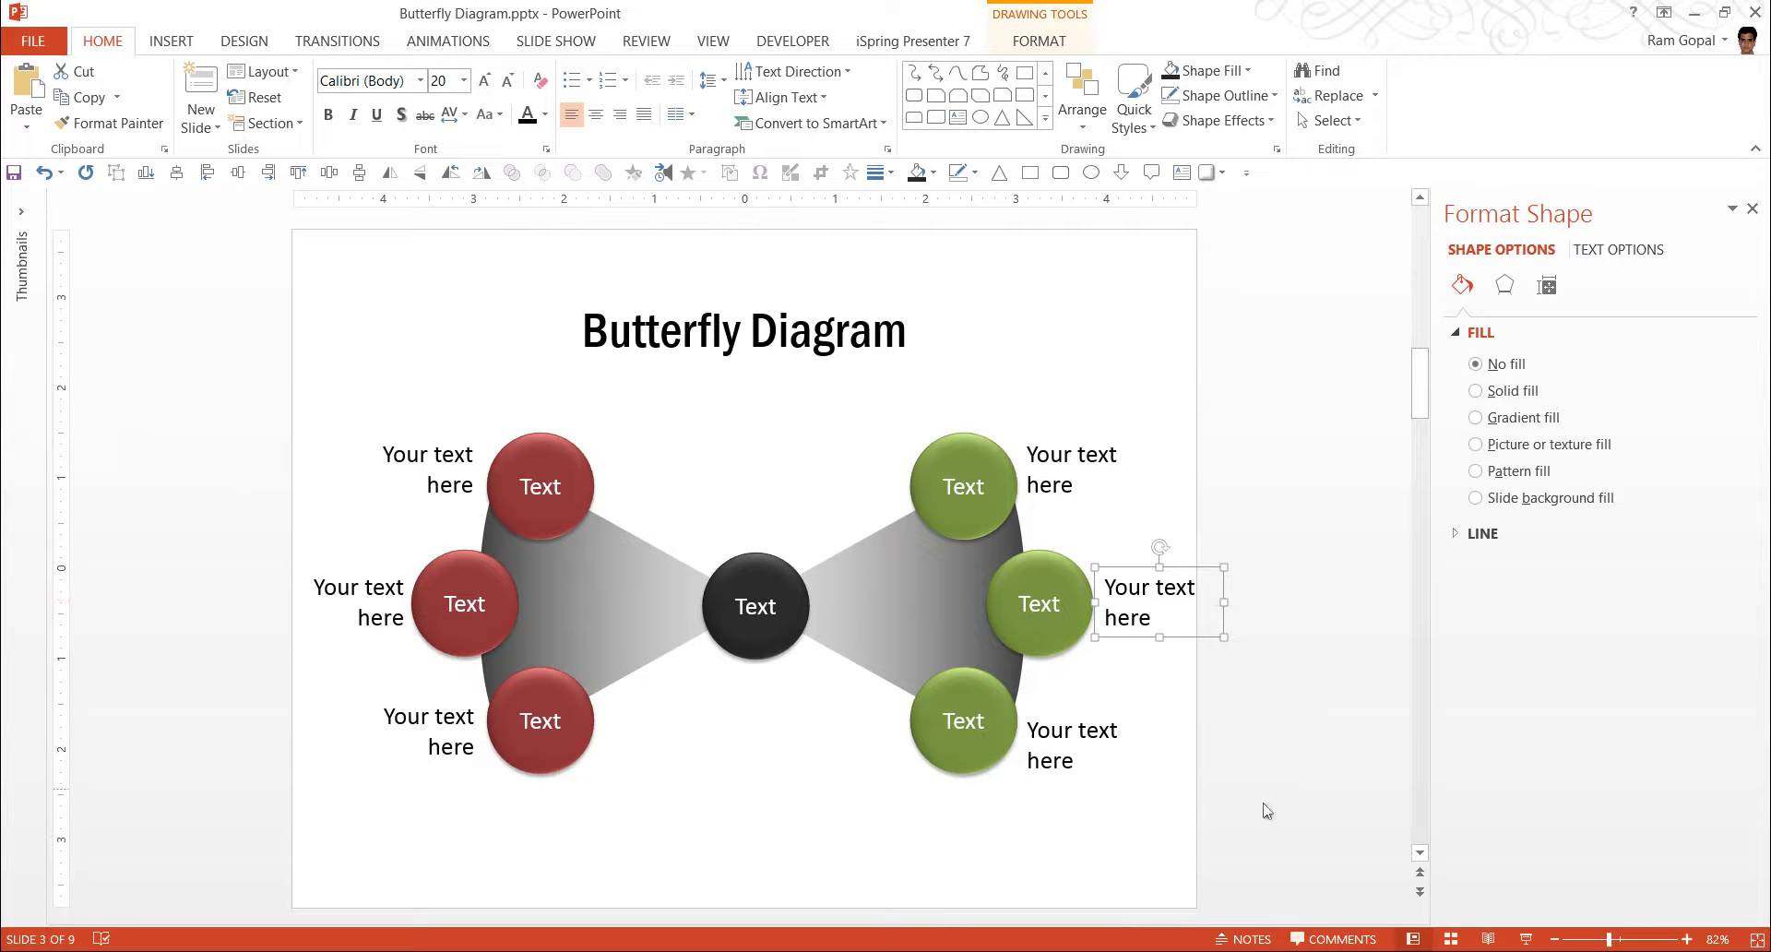
- Shift the complete diagram with its labels slightly left so everything fits on the slide
left_click_drag(1257, 829, 223, 380)
mouse_move(673, 577)
left_mouse_down()
mouse_move(655, 578)
mouse_move(673, 578)
left_mouse_up()
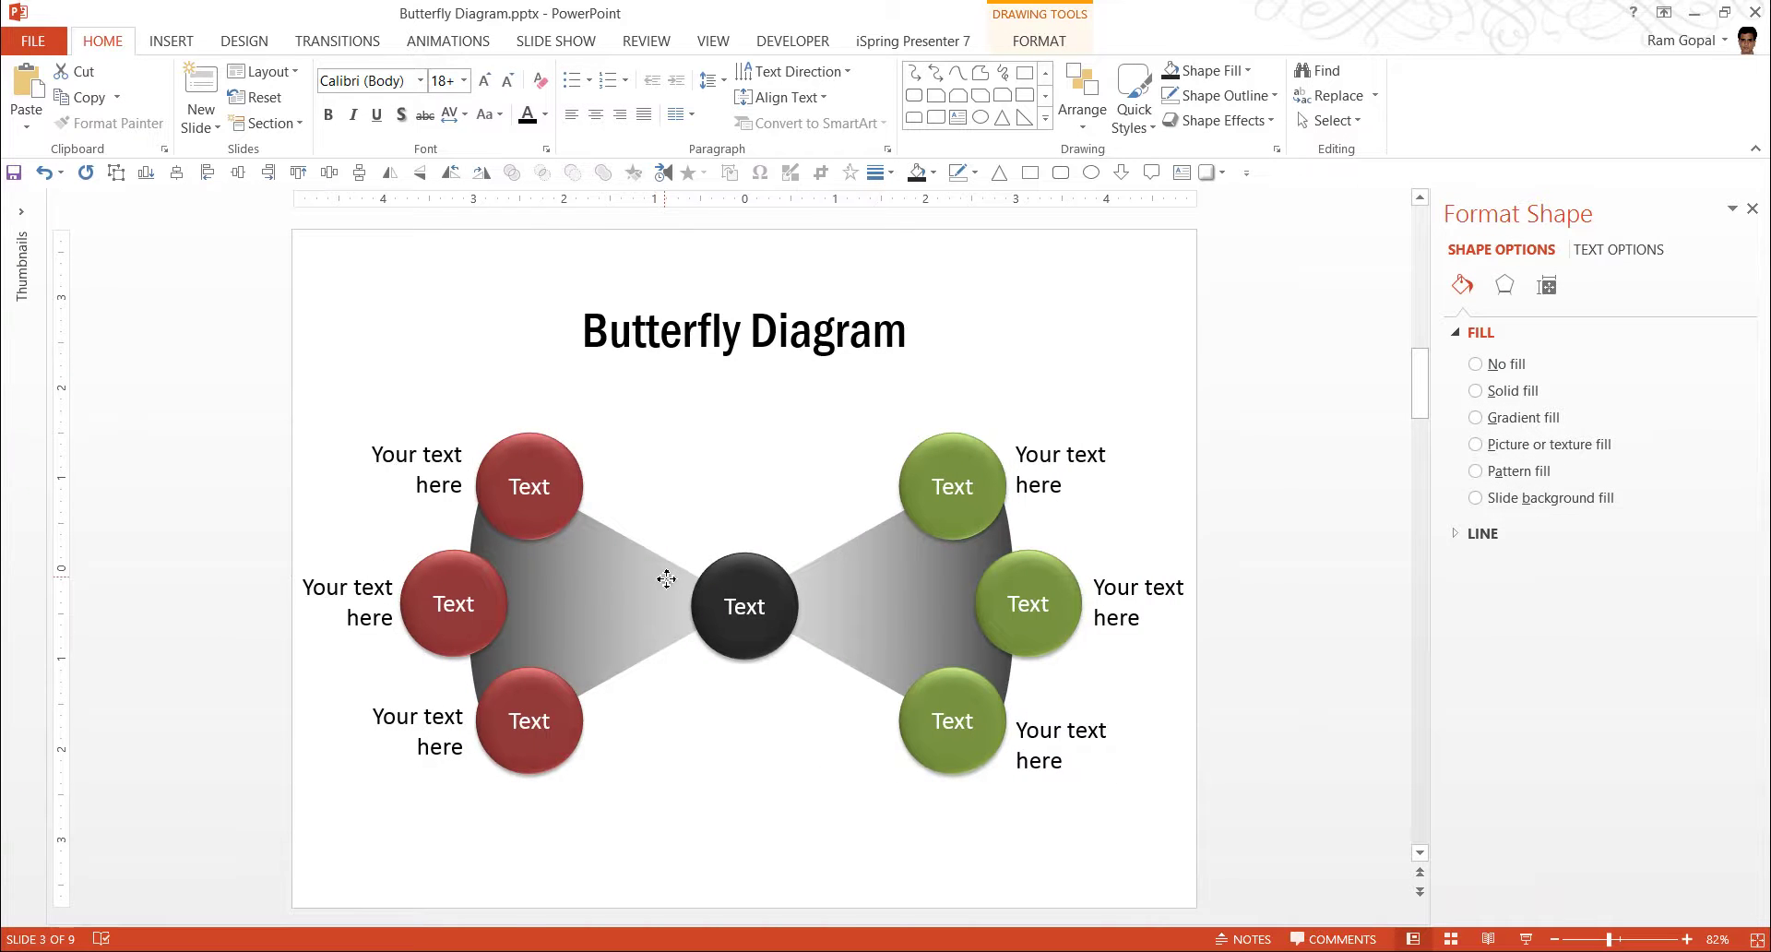
left_click(968, 838)
- Copy the middle green circle's label beneath the black centre circle and centre its text
left_click(1159, 624)
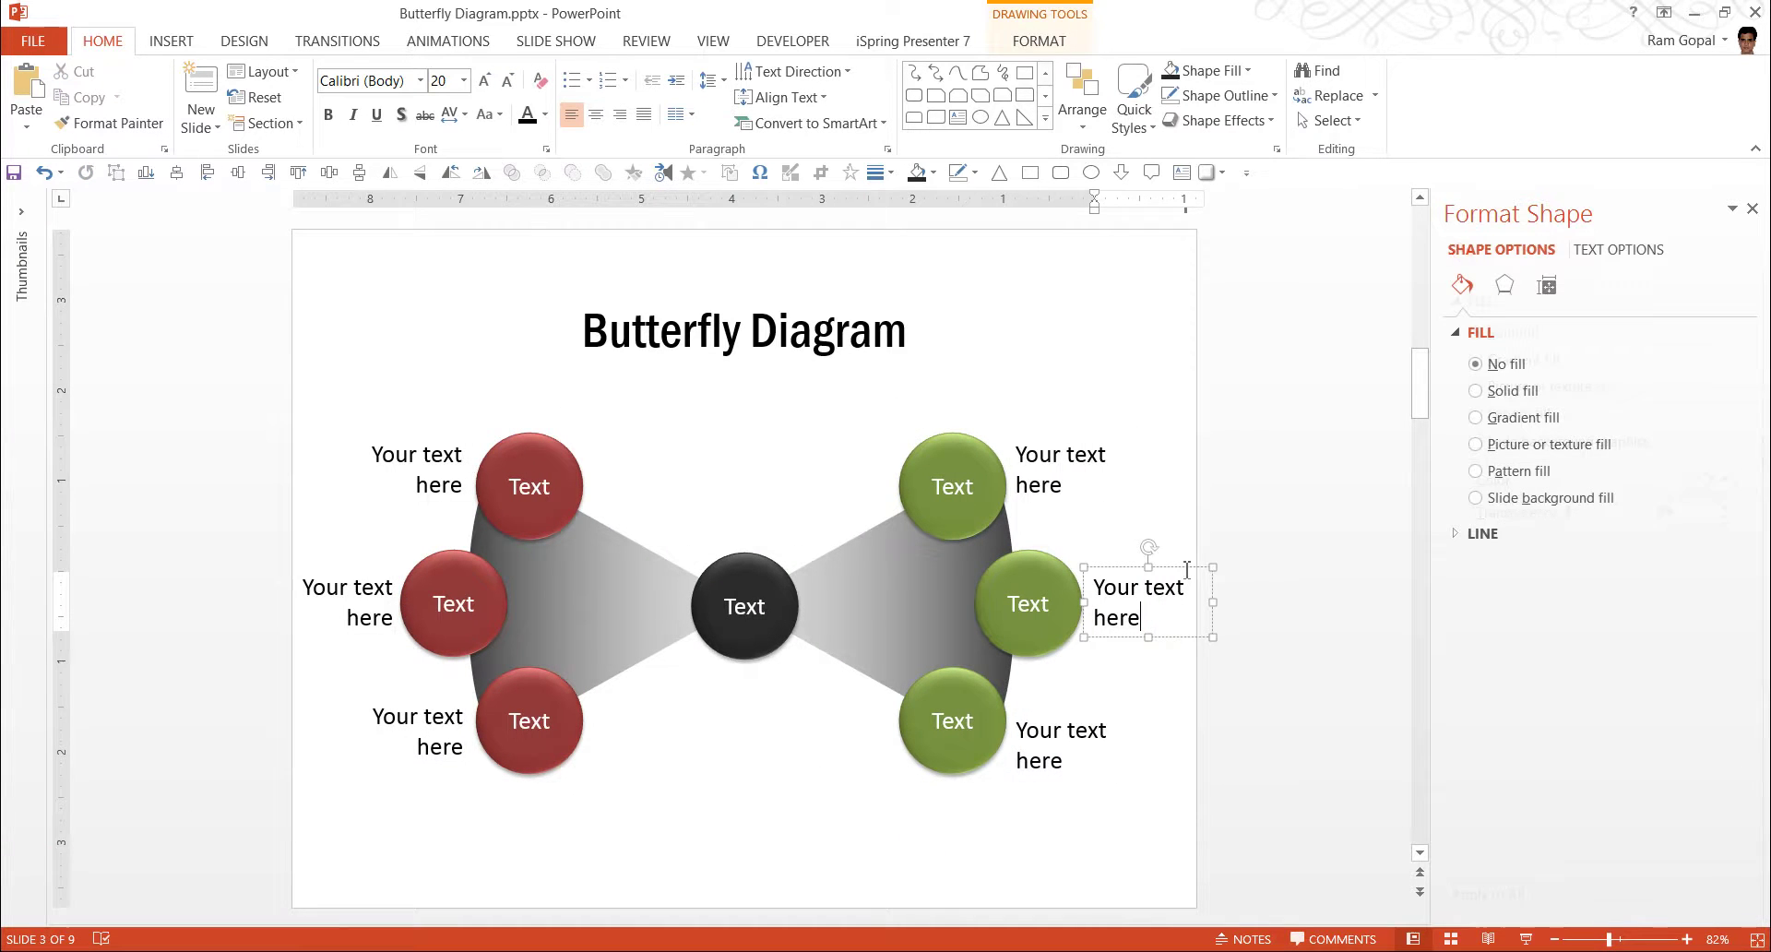
left_click_drag(1191, 577, 778, 670)
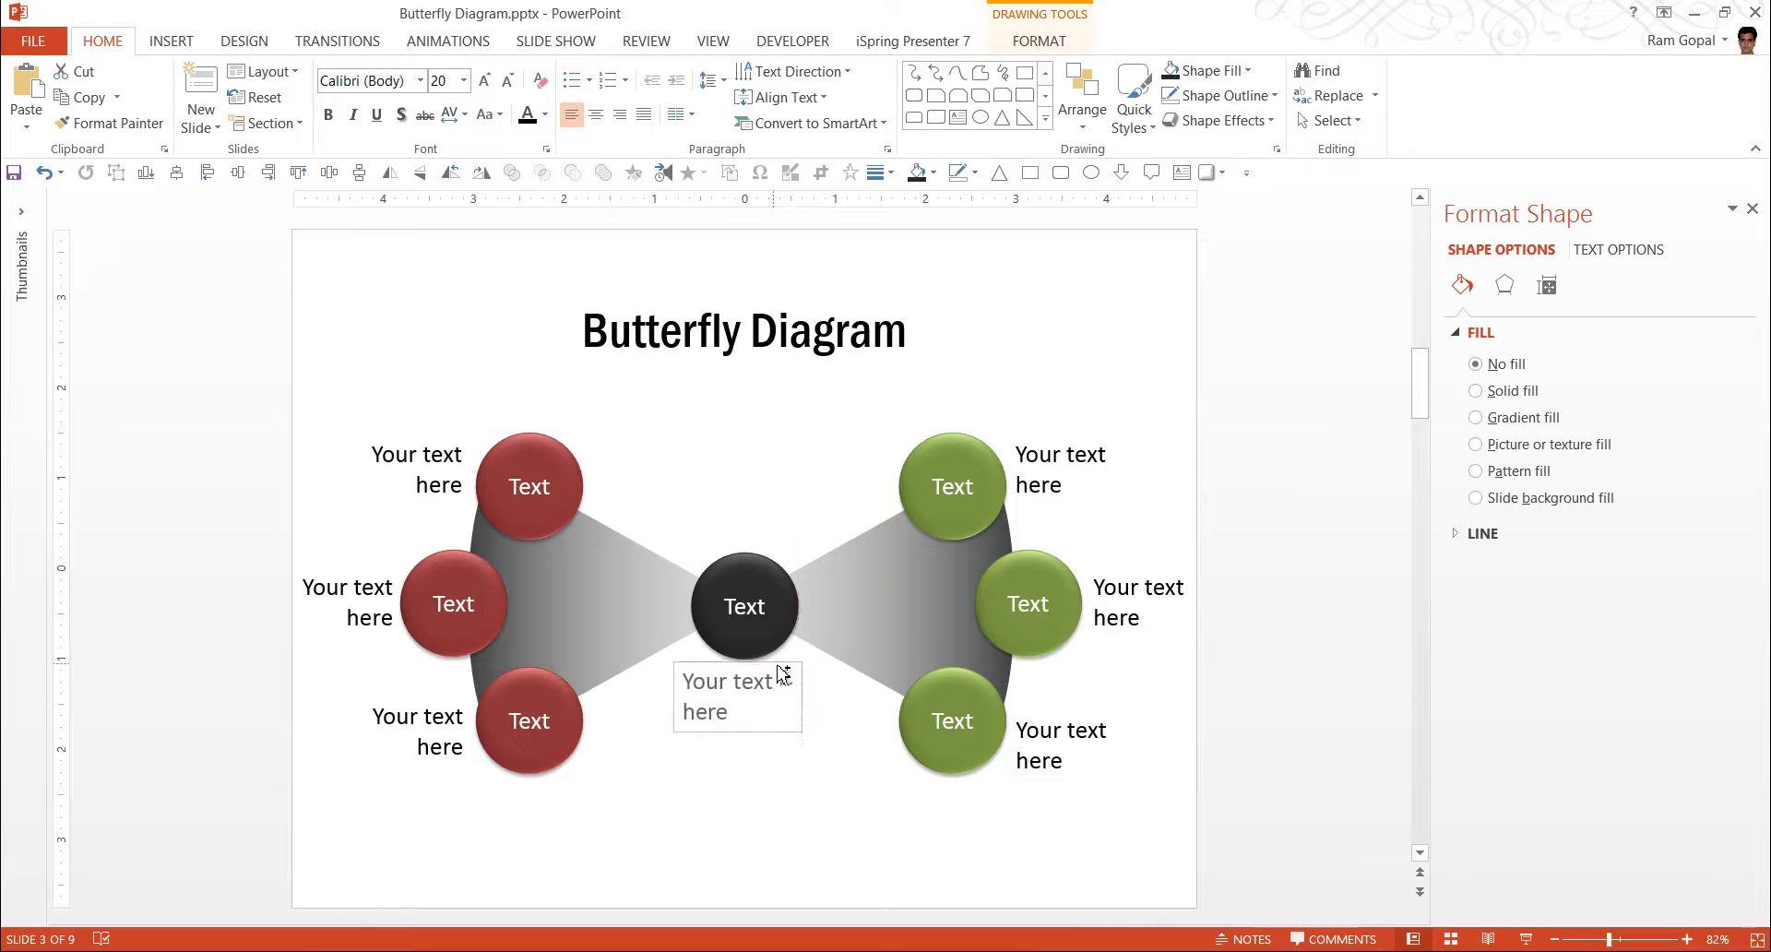
left_click(596, 115)
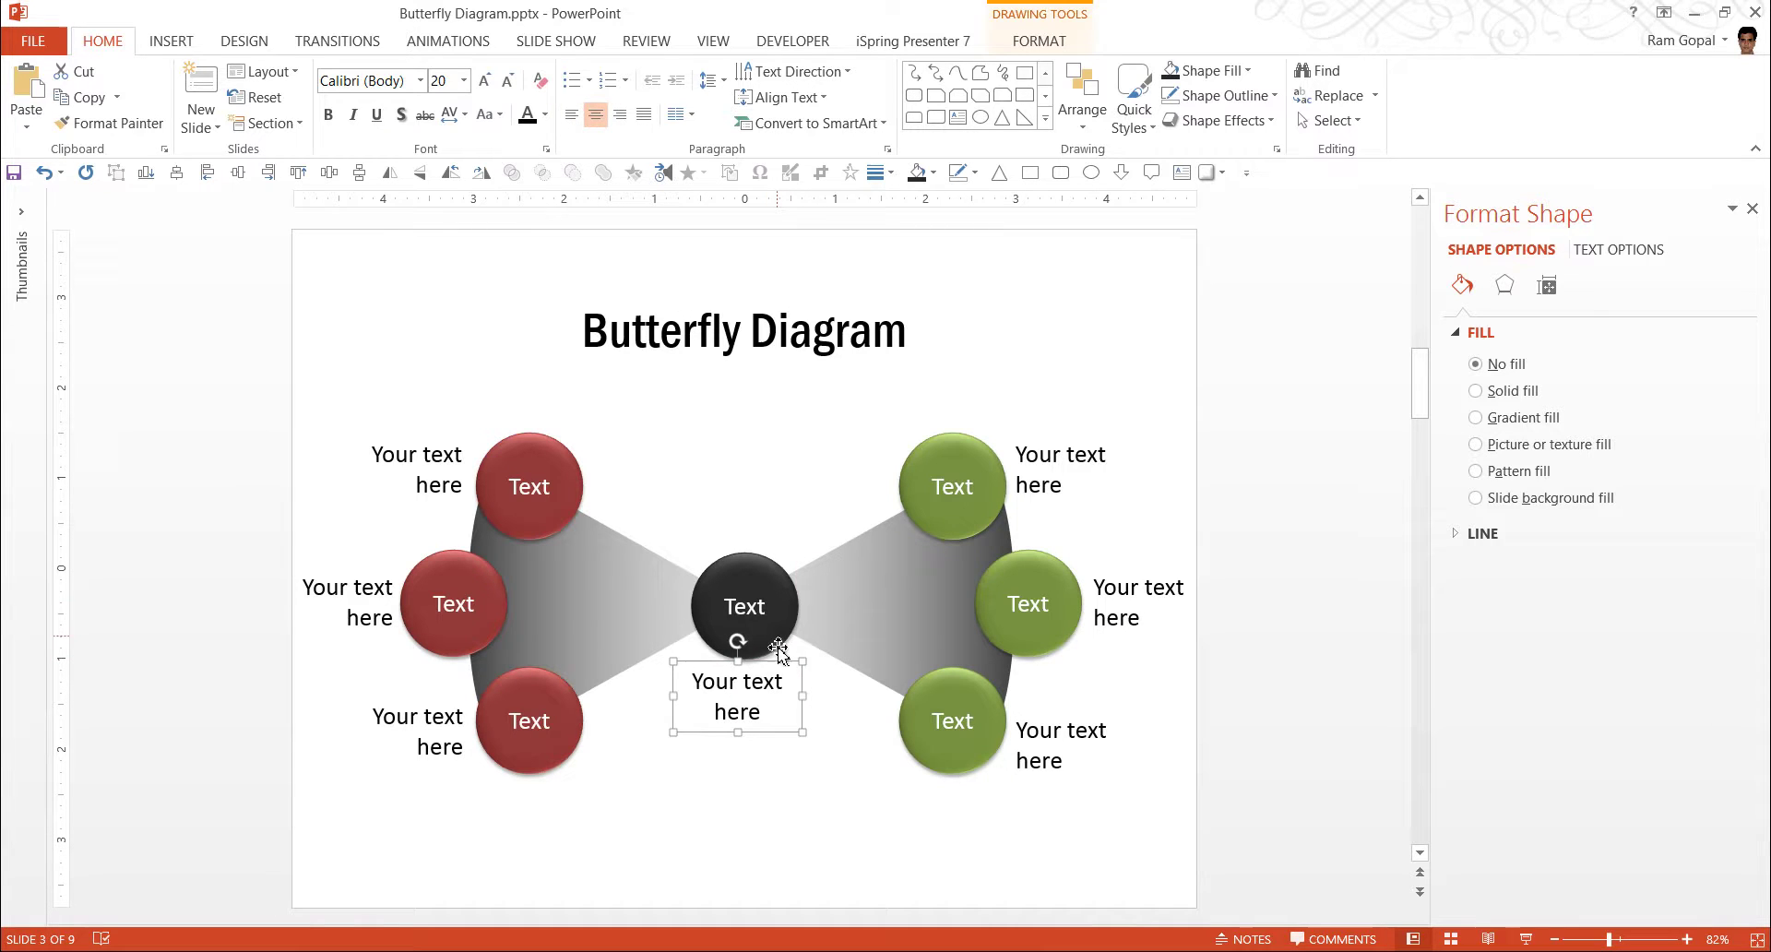
left_click_drag(779, 662, 791, 660)
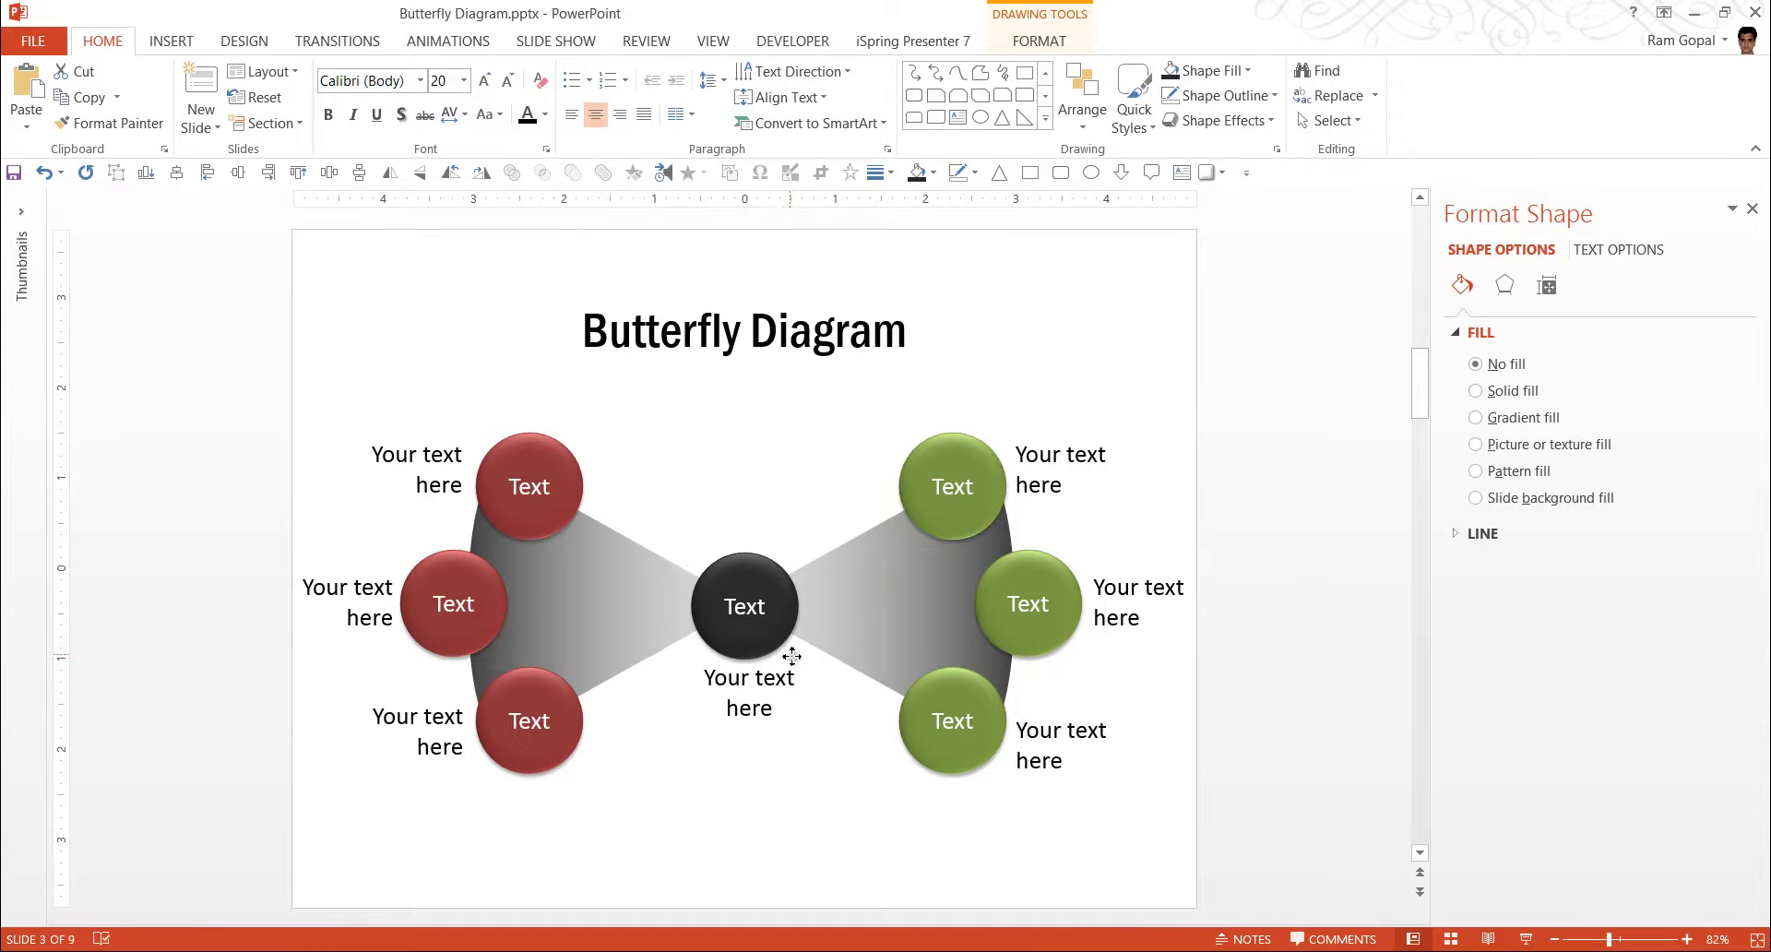
- Go to slide 4 with the layered butterfly diagram
left_click(1280, 807)
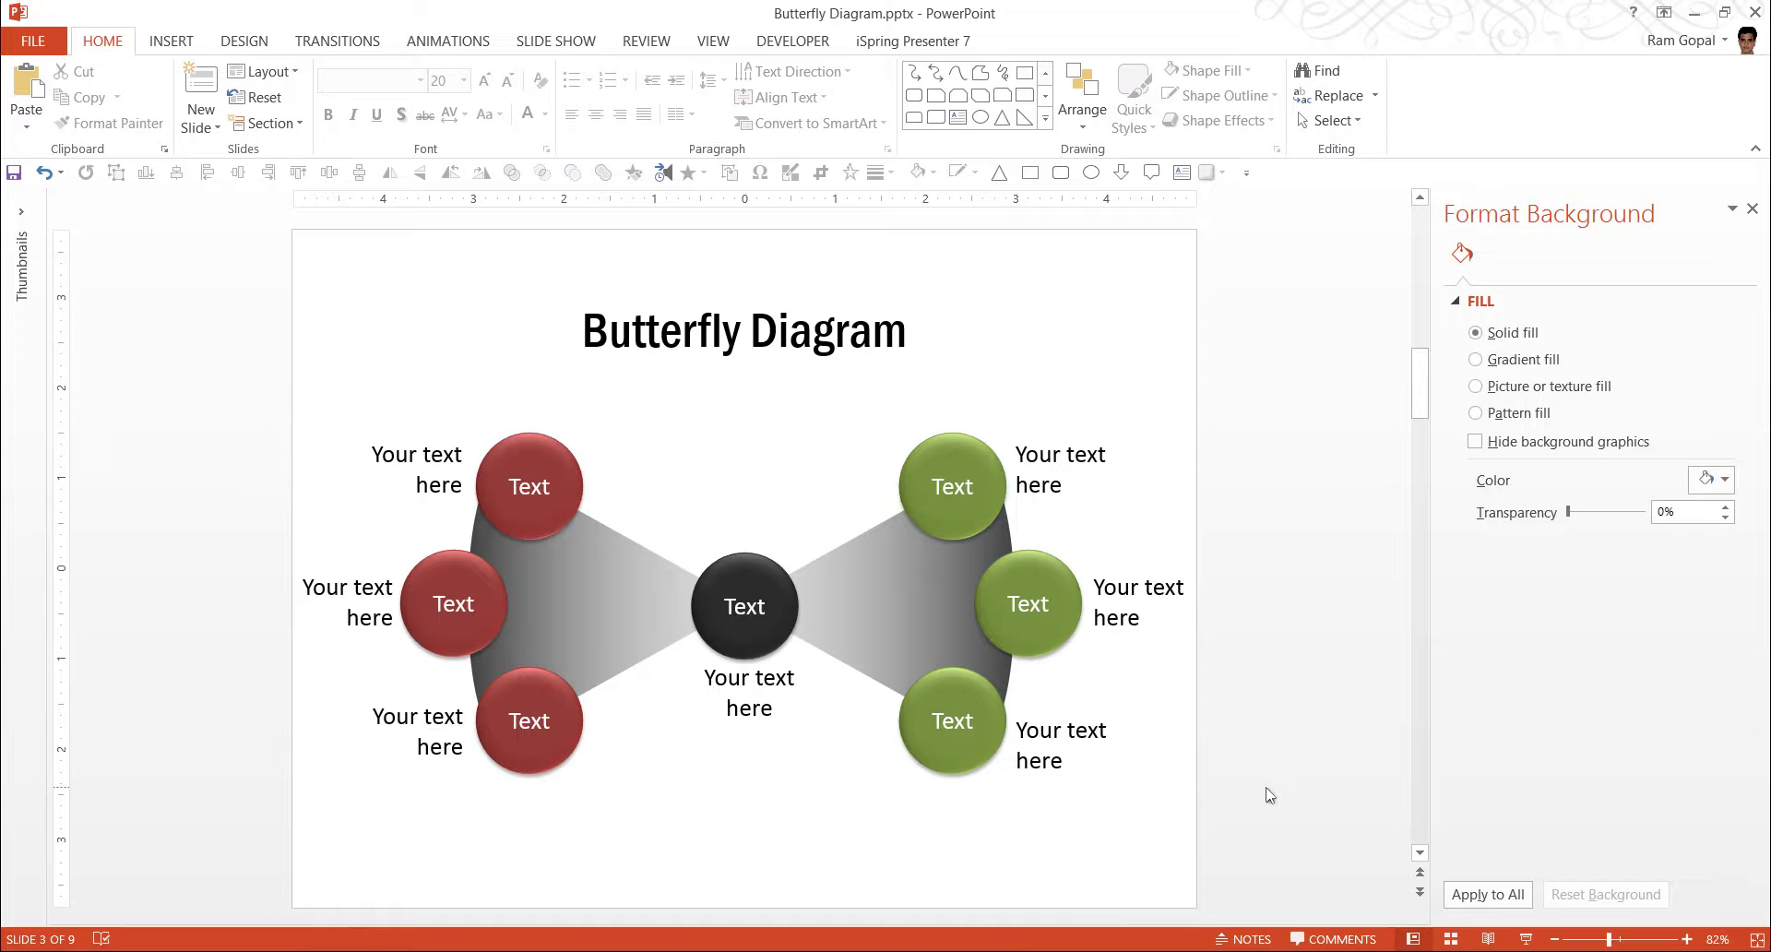
scroll(1269, 795, "down", 1)
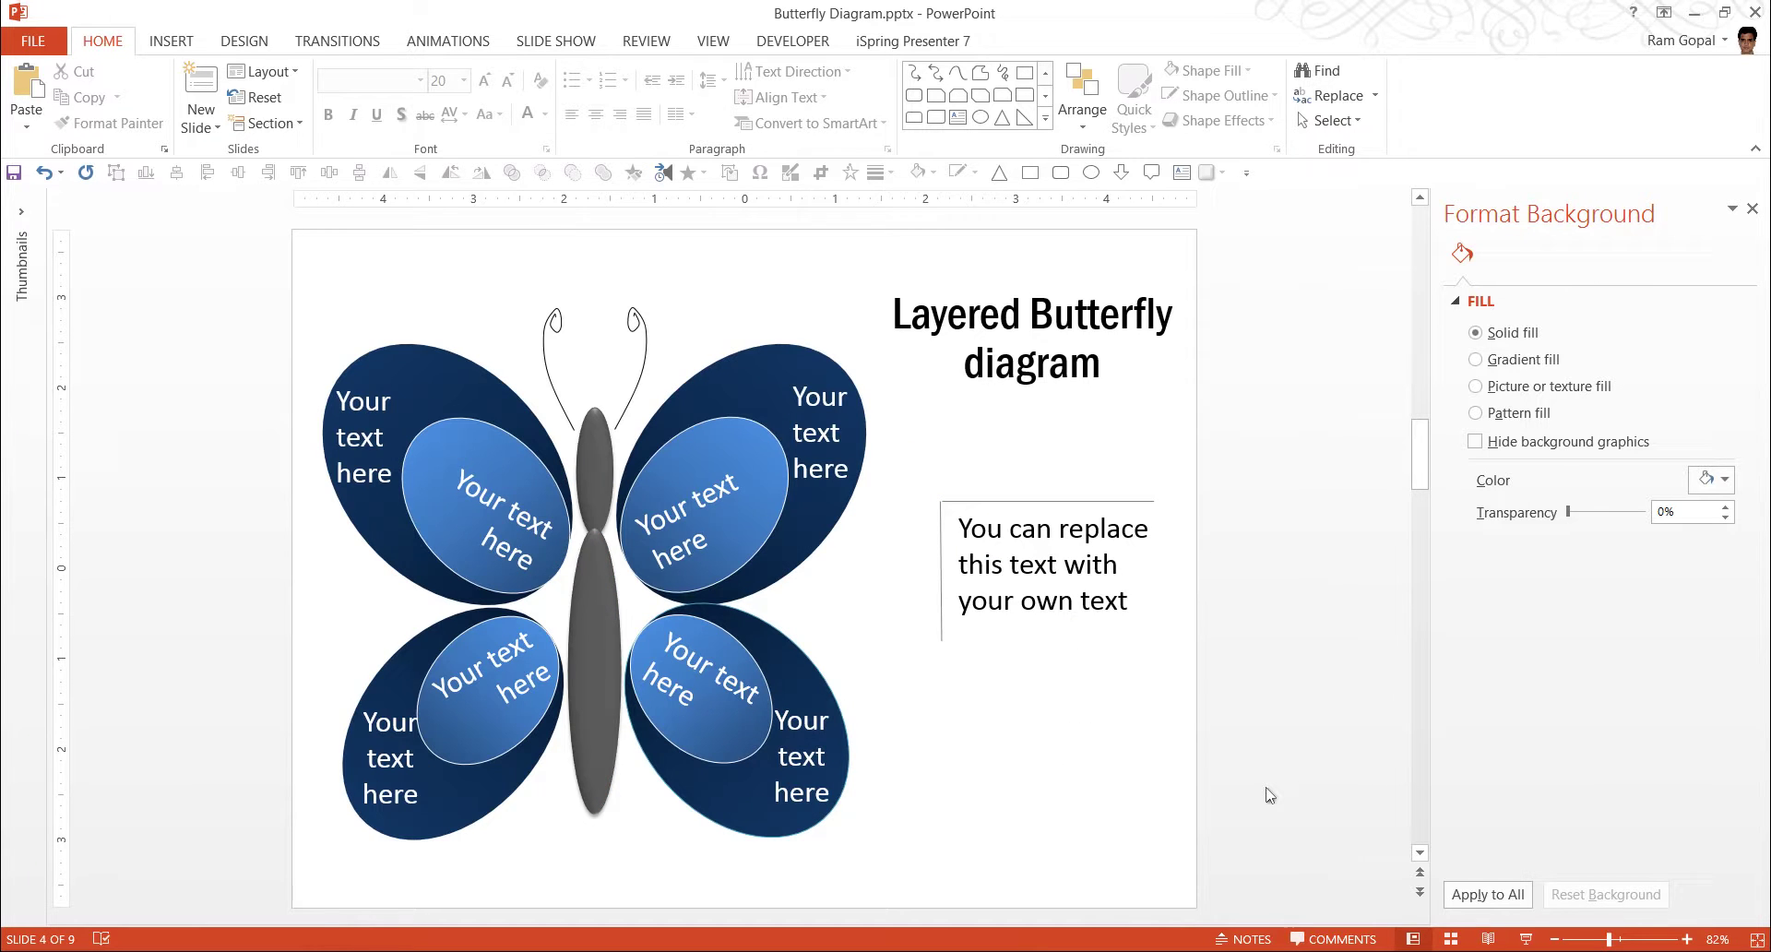